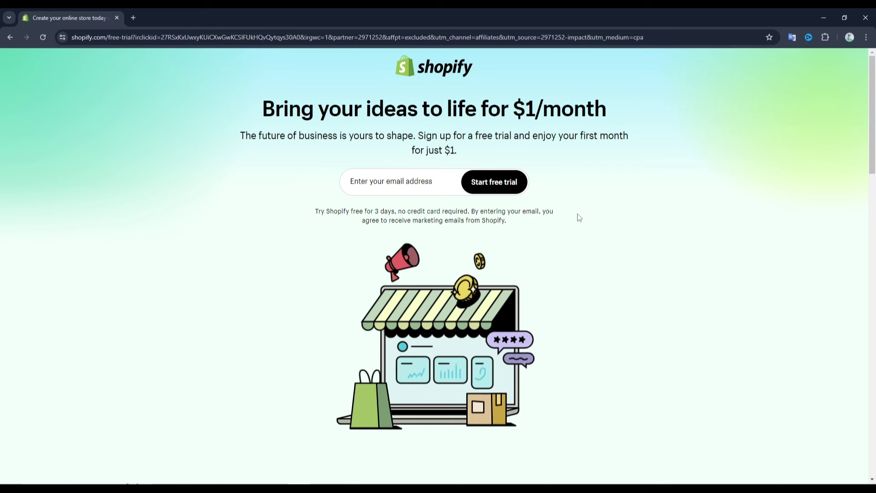
Enter the account's e-mail address on Shopify's signup page and start the free trial
left_click(374, 181)
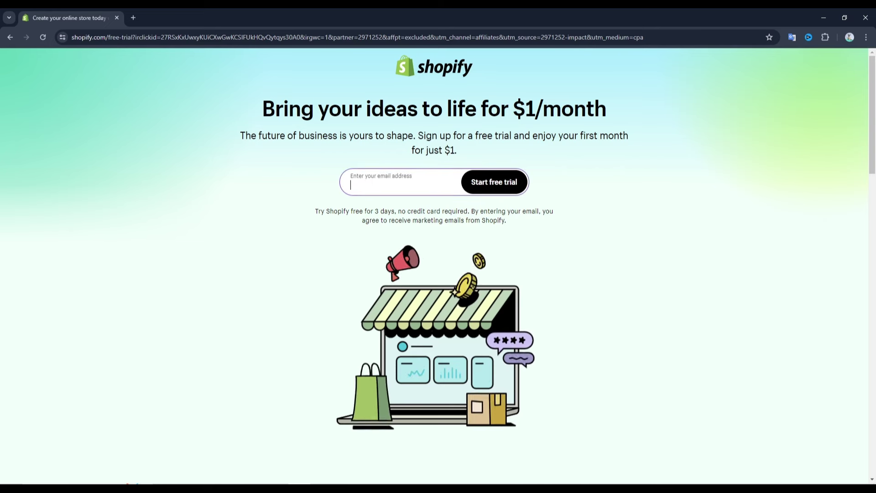
left_click(356, 184)
type("up")
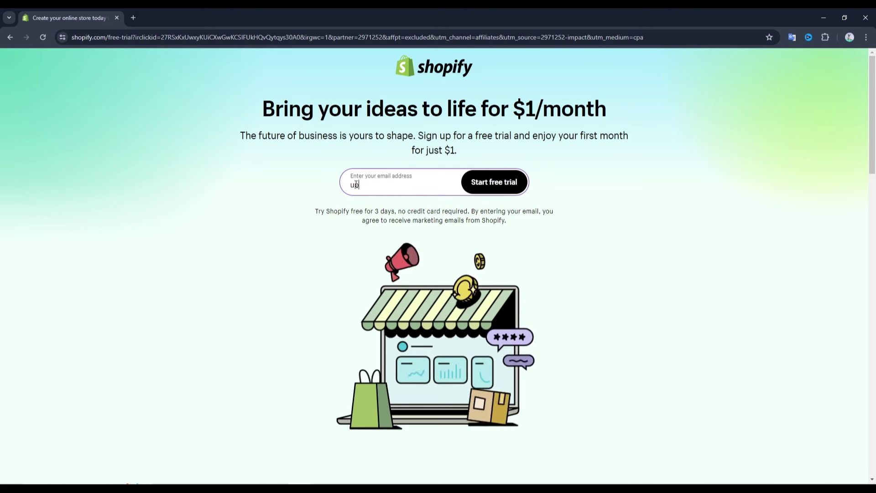
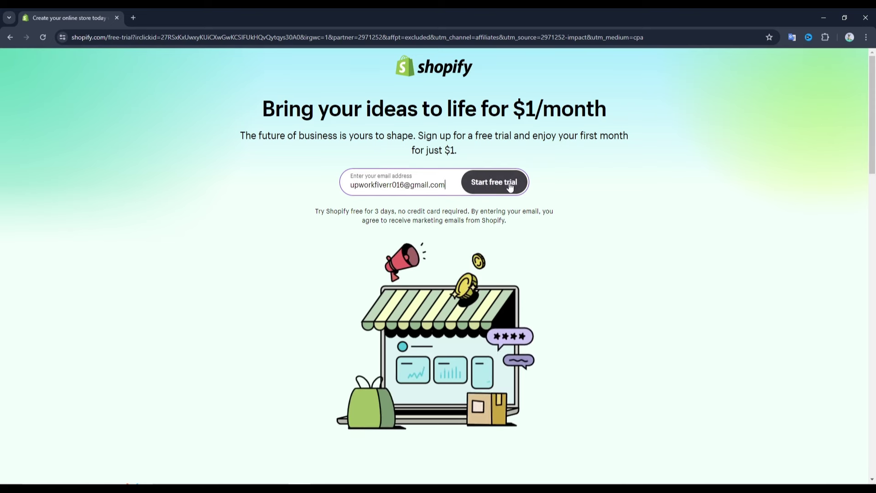
left_click(510, 185)
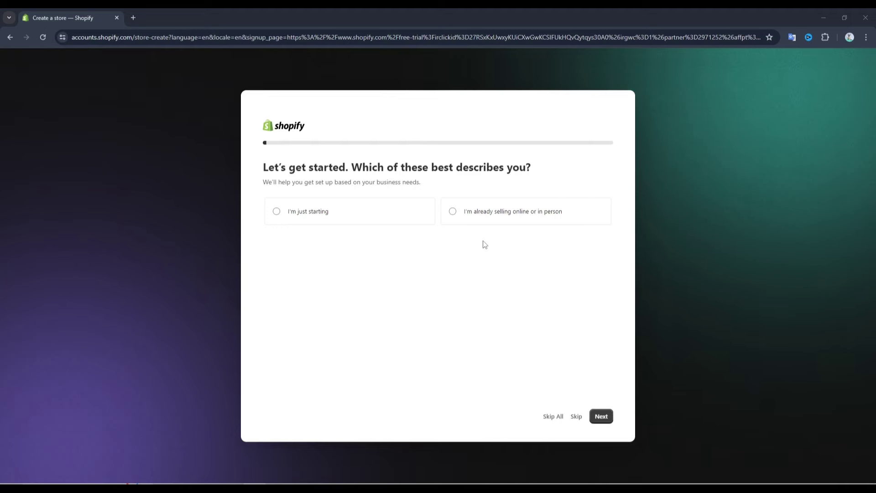
Skip the setup questions, keep Bangladesh as location, and sign up with e-mail and a pasted password
left_click(555, 416)
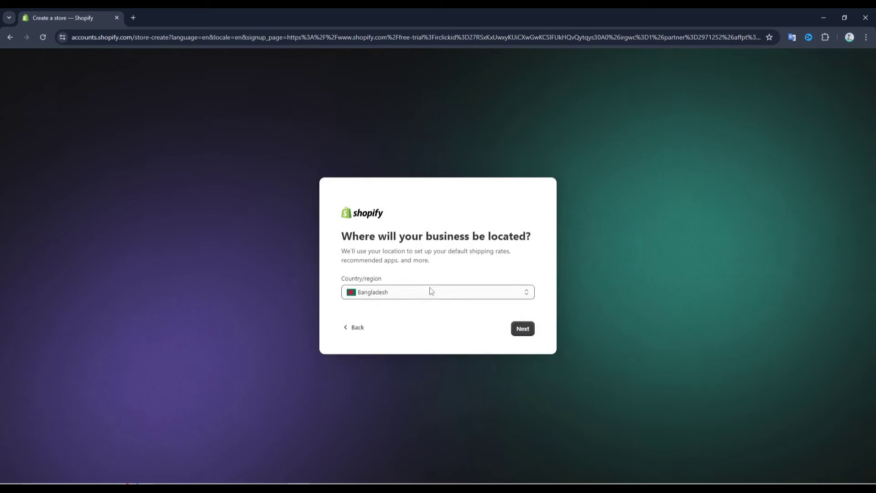
left_click(523, 329)
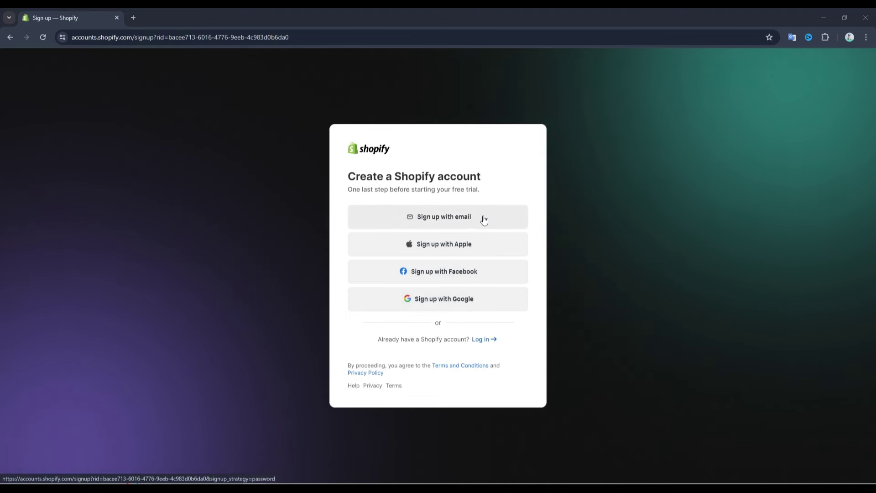
left_click(471, 223)
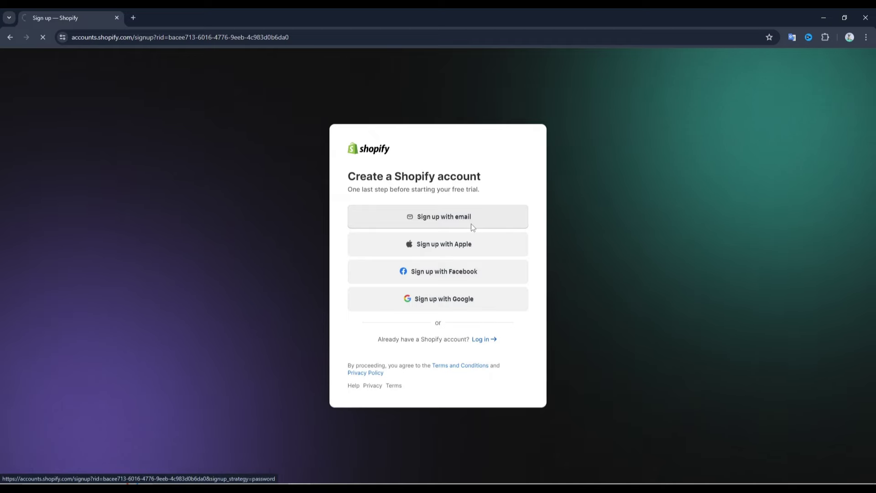
left_click(387, 258)
key("ctrl+v")
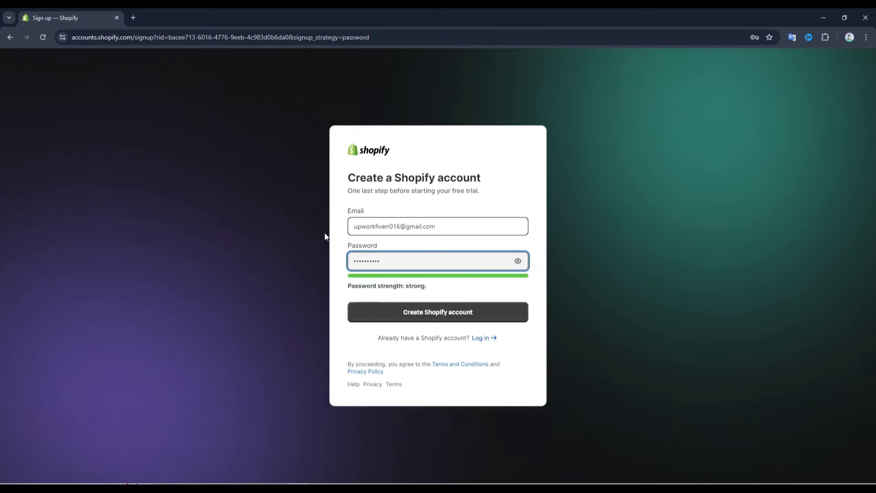
left_click(392, 314)
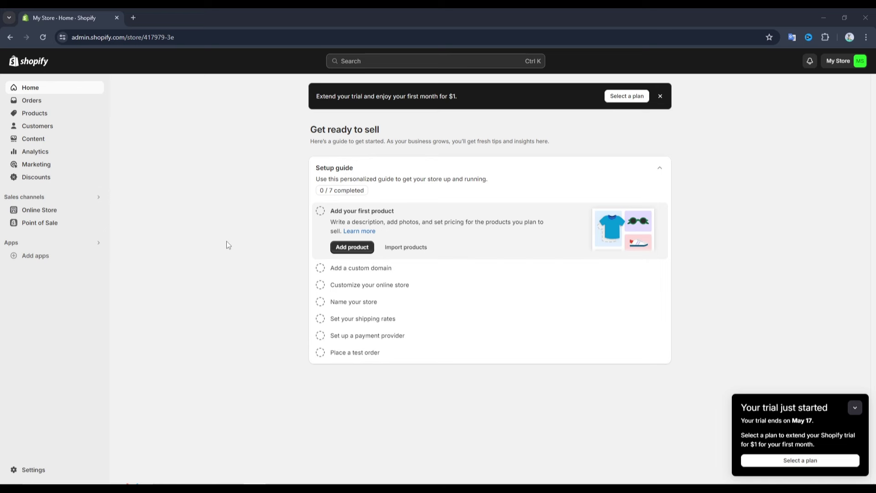
left_click(776, 461)
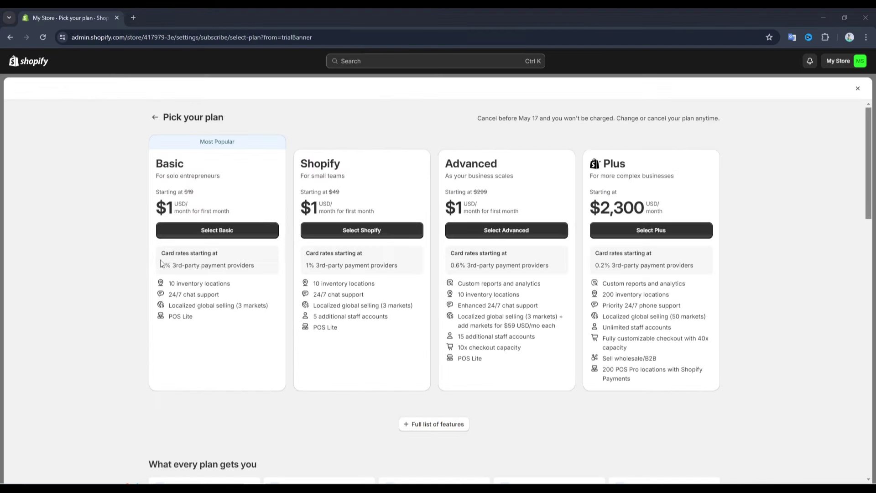
left_click_drag(156, 213, 229, 208)
left_click(233, 213)
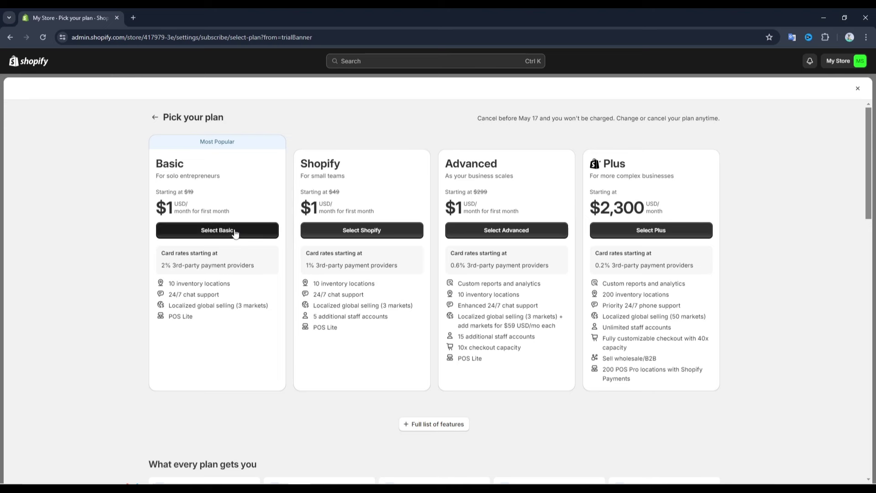
left_click(235, 232)
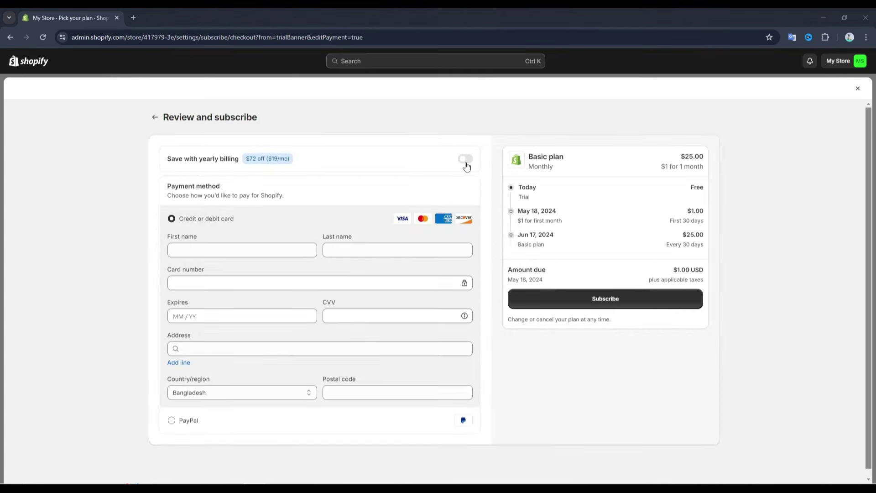
left_click(213, 258)
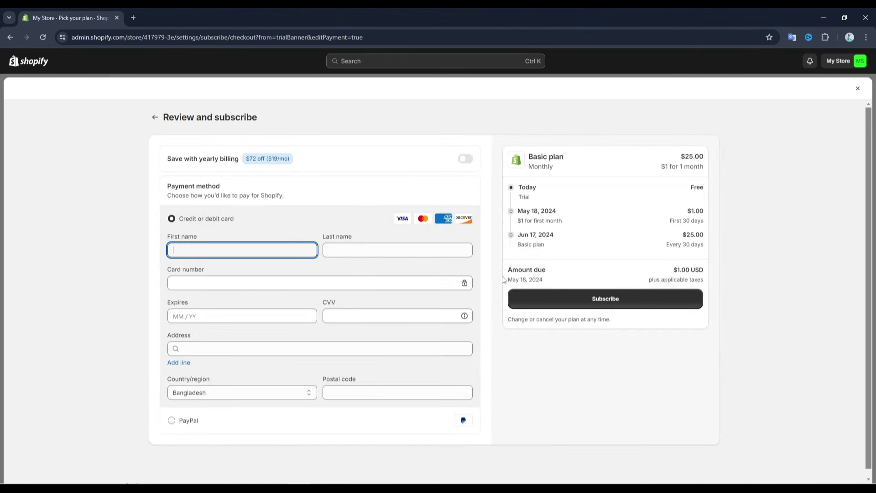
left_click(559, 299)
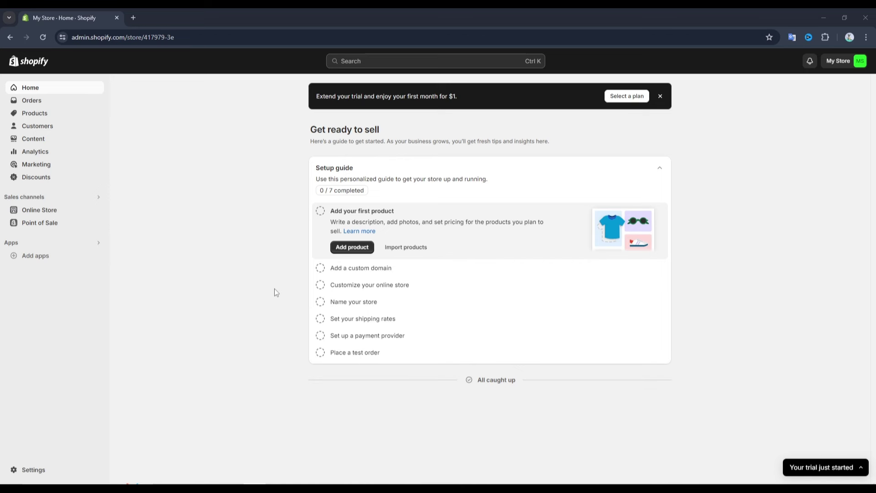
Open the Online Store themes page and scroll down to Popular free themes below Dawn
left_click(49, 213)
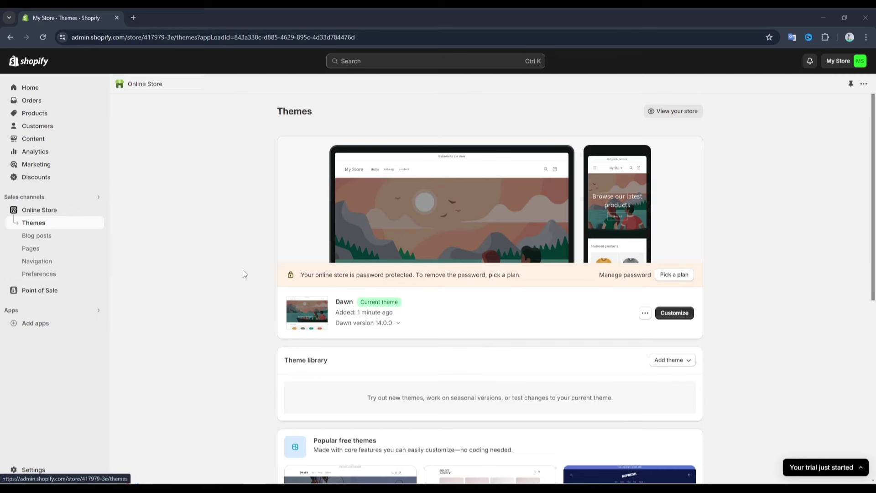
scroll(473, 312, "down", 1)
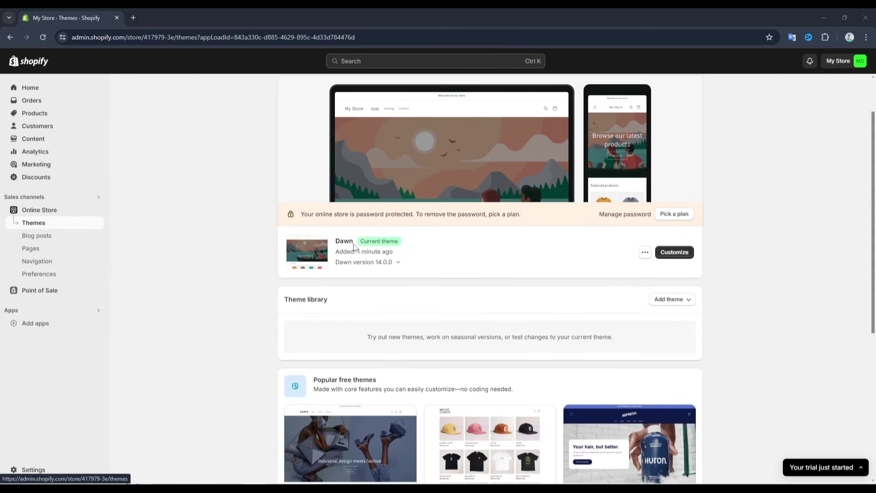
left_click(335, 242)
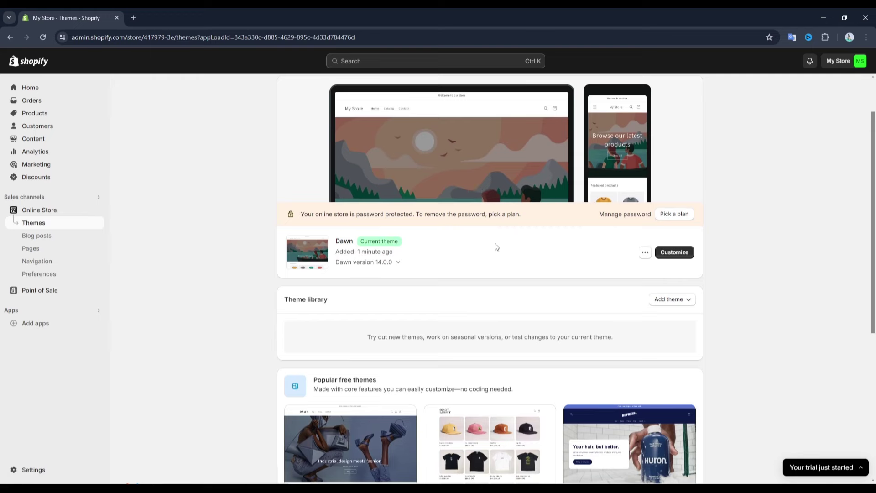
scroll(497, 247, "down", 5)
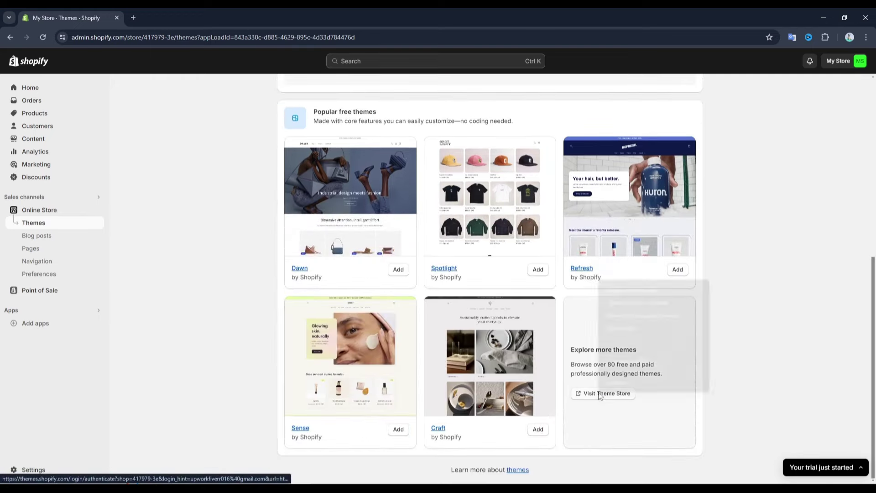
Open the Theme Store in a new tab and browse themes, checking the Mr Parker price
left_click(623, 293)
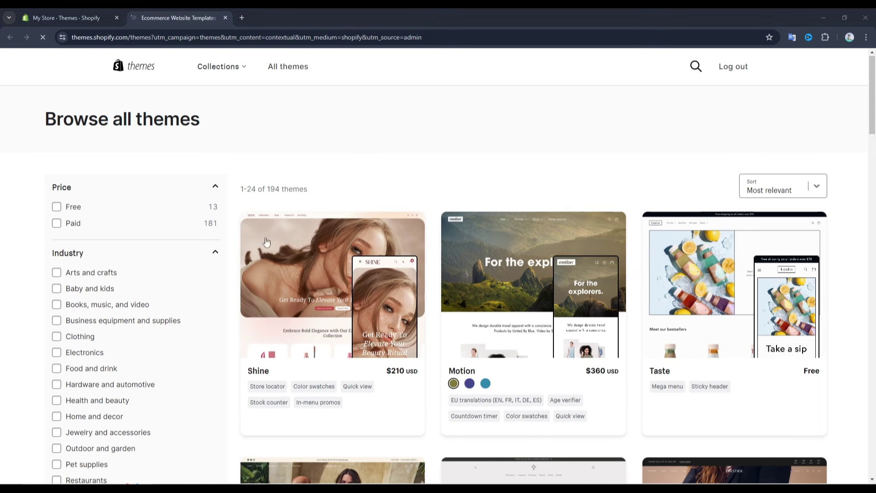
scroll(410, 236, "down", 3)
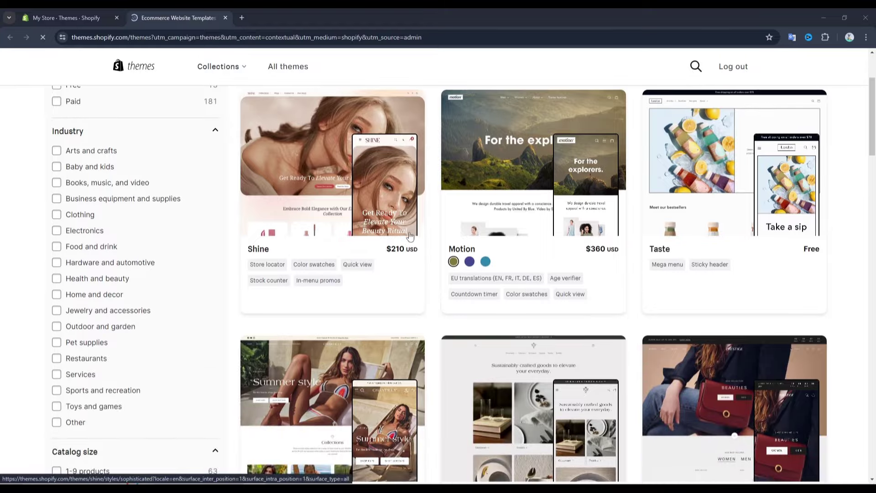
scroll(451, 213, "down", 6)
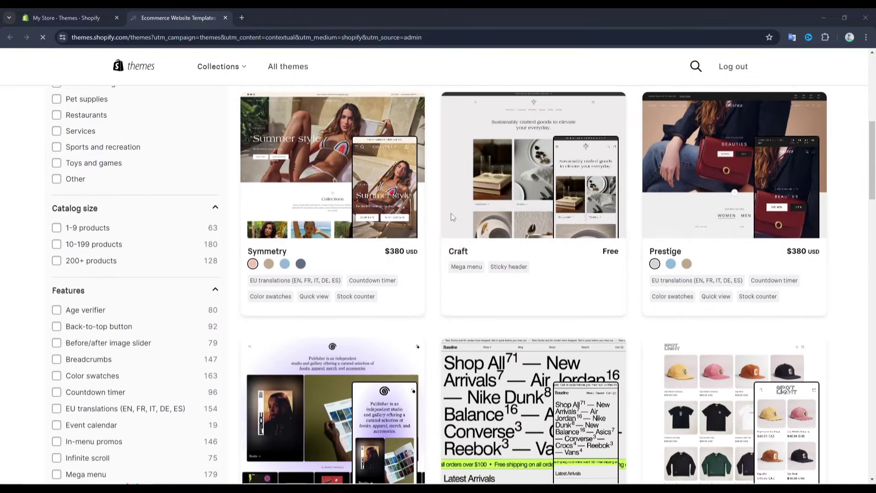
scroll(451, 213, "down", 3)
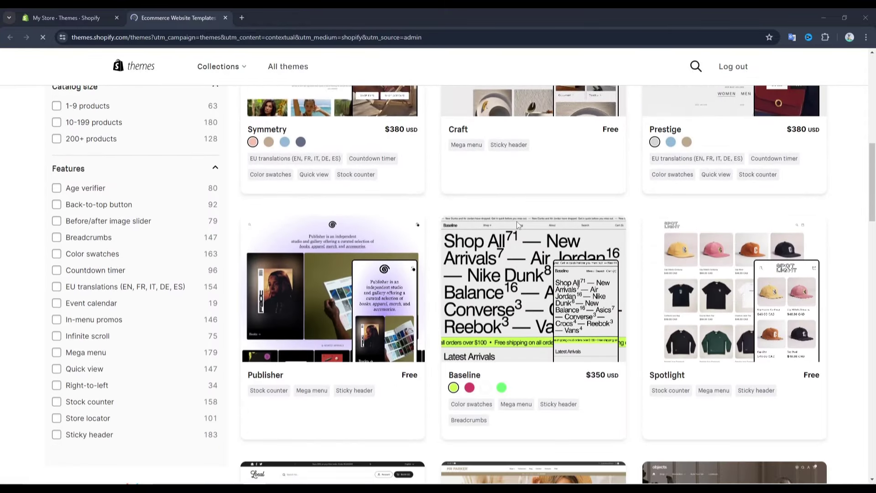
scroll(518, 222, "down", 1)
scroll(517, 223, "down", 3)
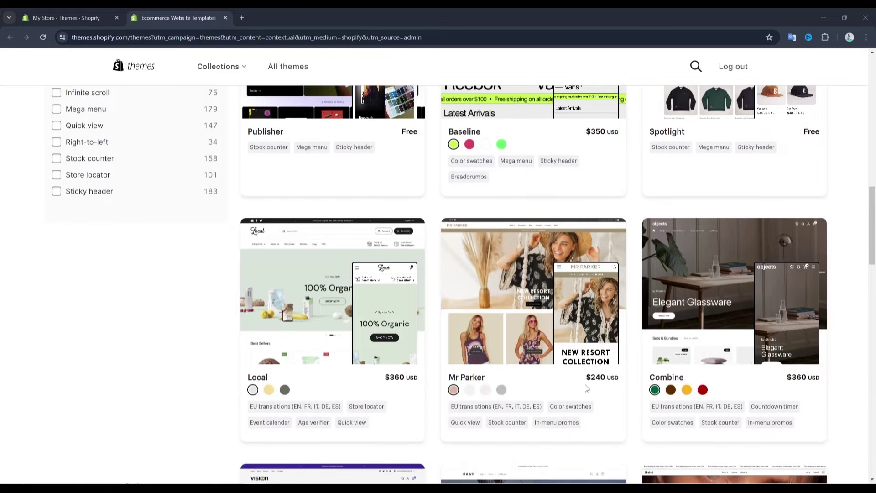
left_click_drag(585, 378, 614, 379)
left_click(617, 387)
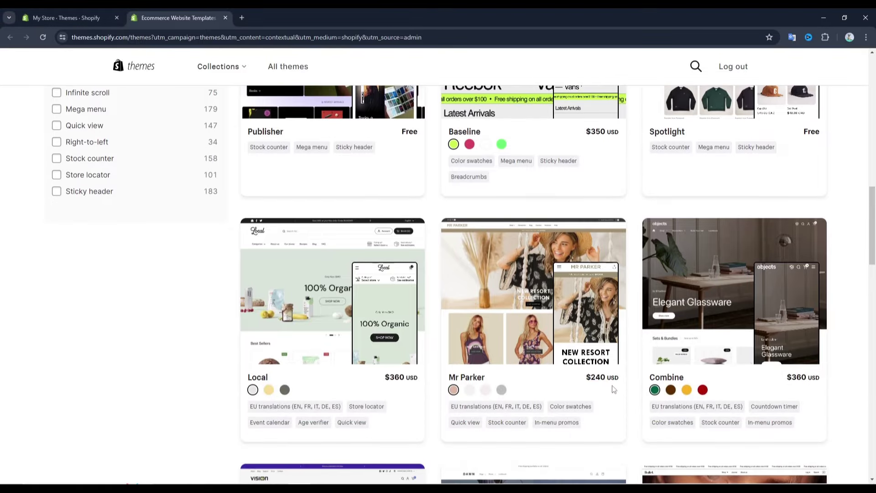
scroll(601, 356, "up", 12)
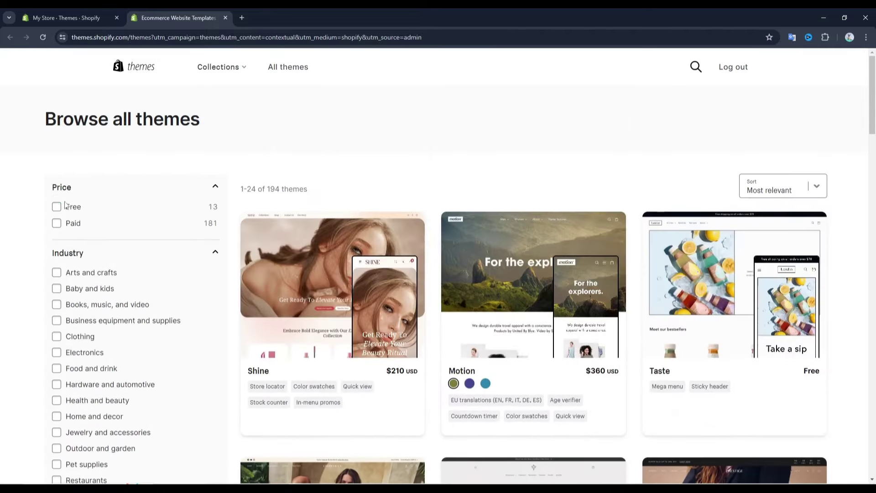
Filter the catalogue to Free themes and open the Refresh theme page in a new tab
left_click(56, 206)
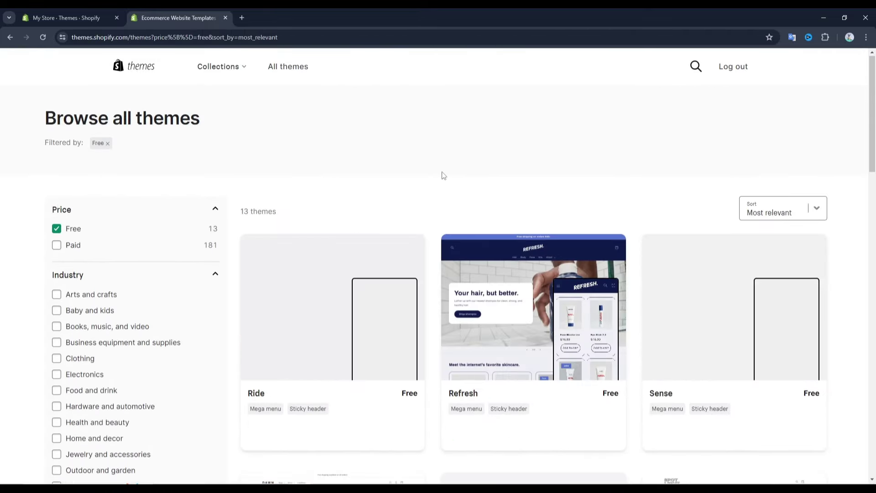
scroll(441, 179, "down", 3)
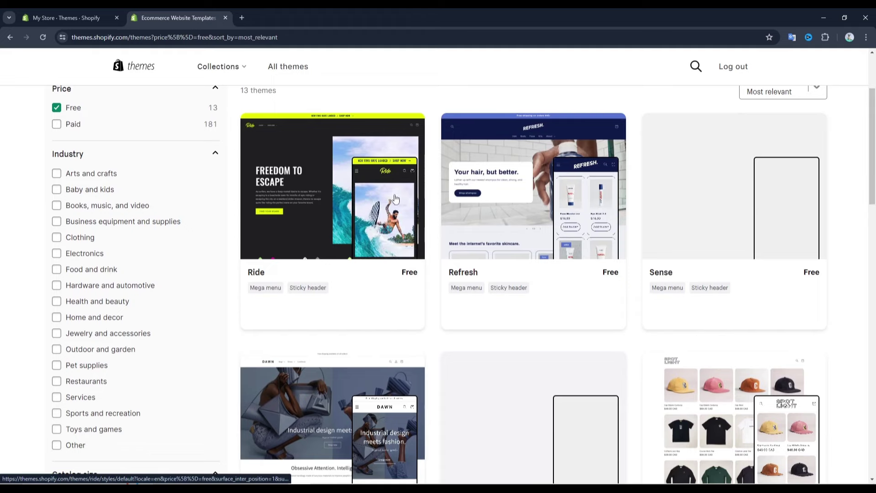
scroll(516, 215, "down", 1)
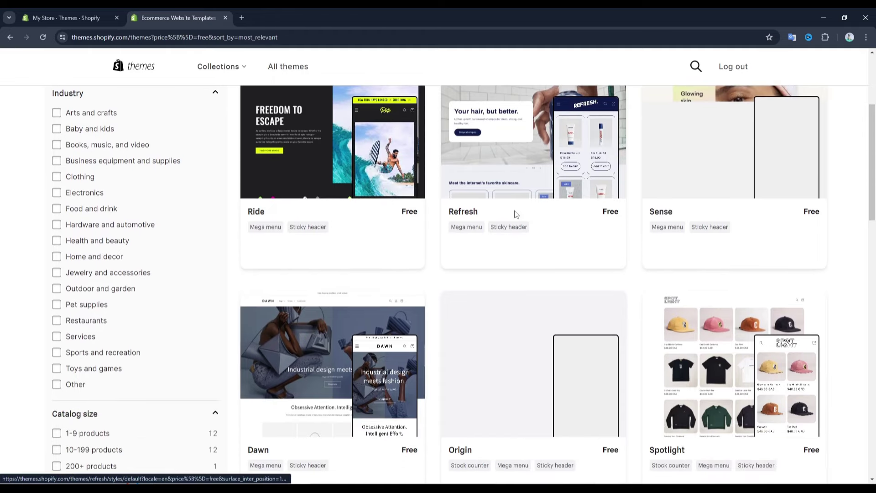
scroll(515, 212, "down", 3)
scroll(514, 212, "up", 5)
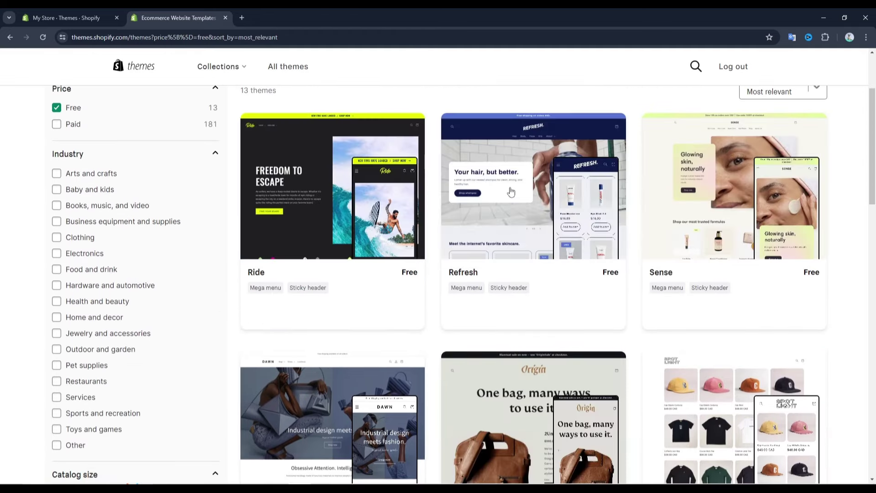
right_click(510, 188)
left_click(523, 197)
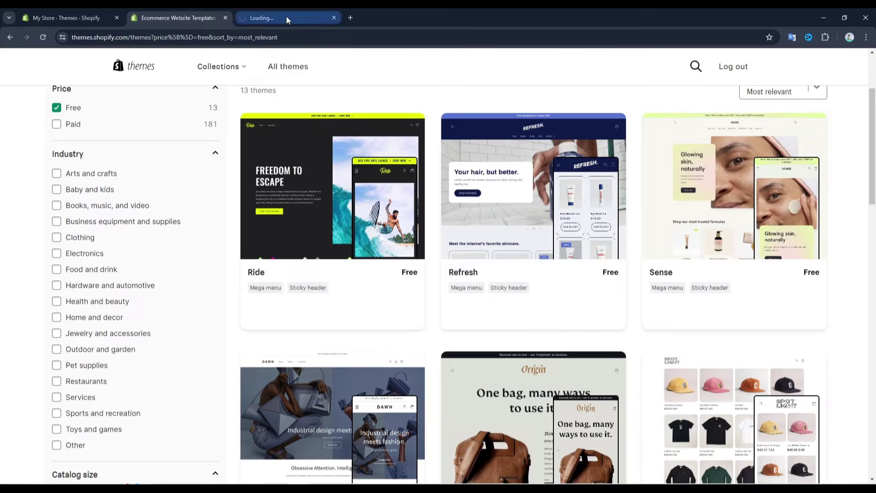
On the Refresh theme page, view the demo store and add Refresh via Try theme
left_click(286, 17)
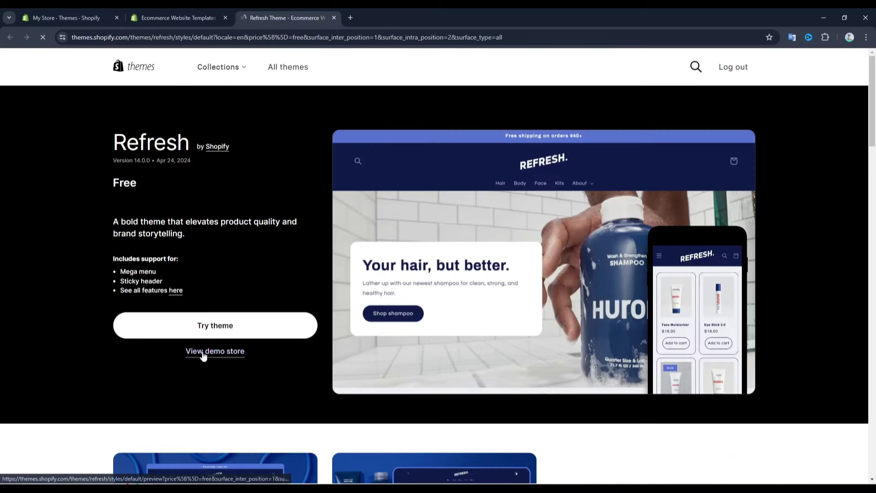
left_click(213, 355)
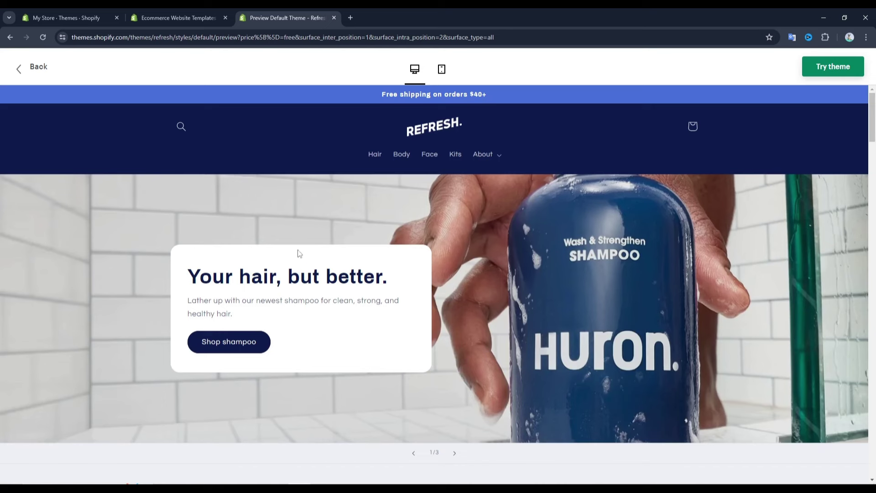
left_click(820, 71)
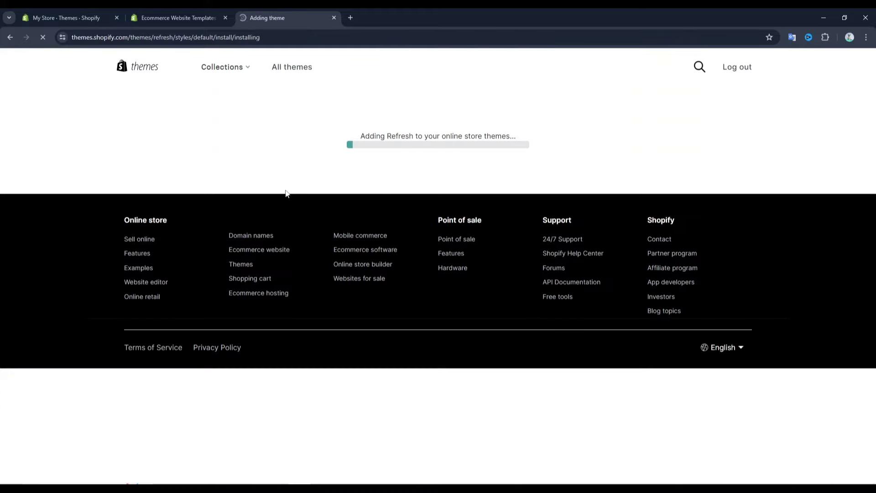
scroll(409, 199, "down", 1)
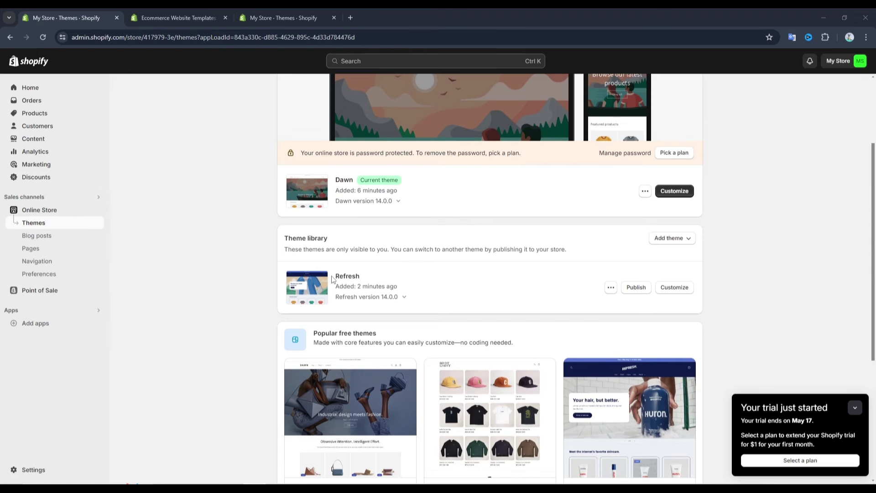
Publish Refresh from the Theme library and confirm it replaces Dawn
left_click_drag(336, 278, 361, 273)
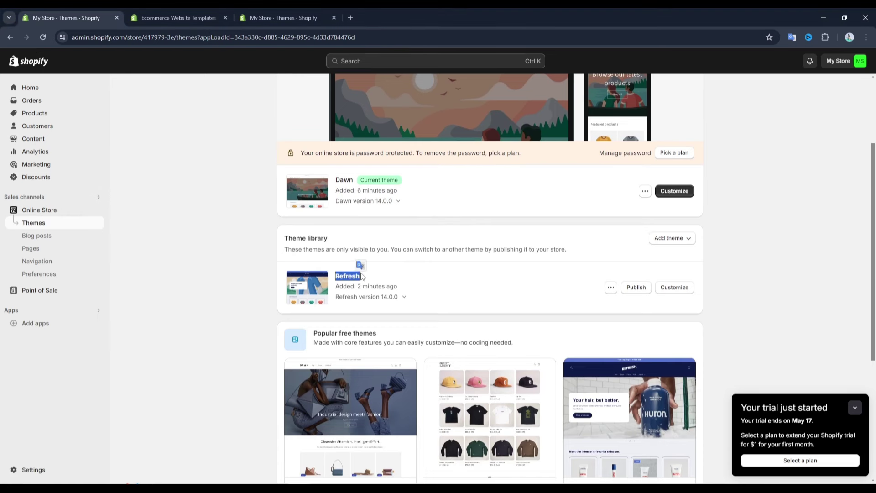
left_click(416, 280)
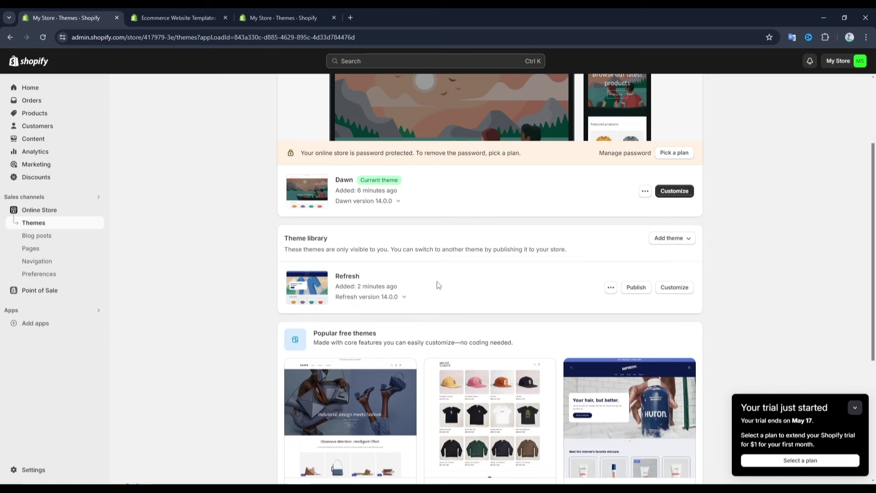
left_click(635, 288)
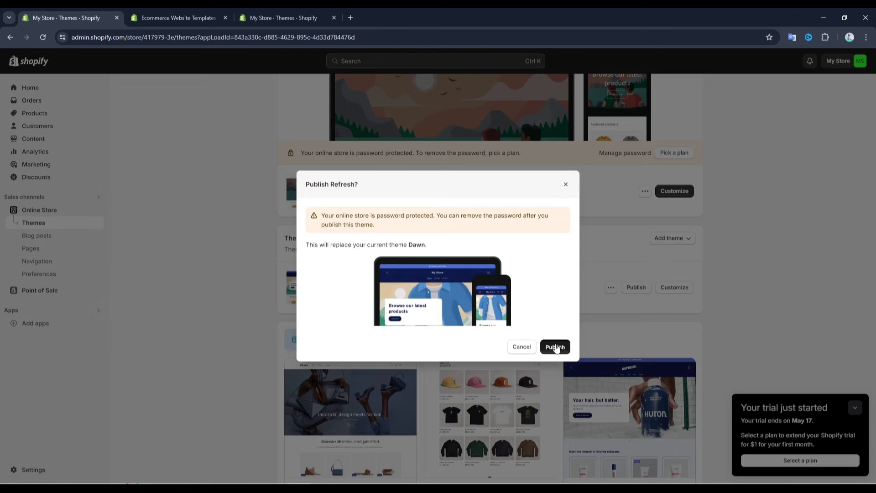
left_click(555, 347)
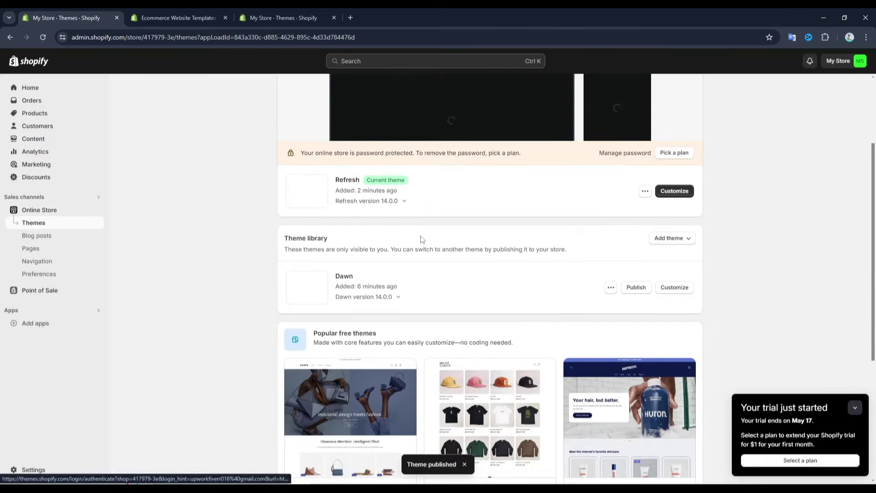
Check the theme list, with Refresh now current and Dawn moved into the library
scroll(376, 218, "up", 1)
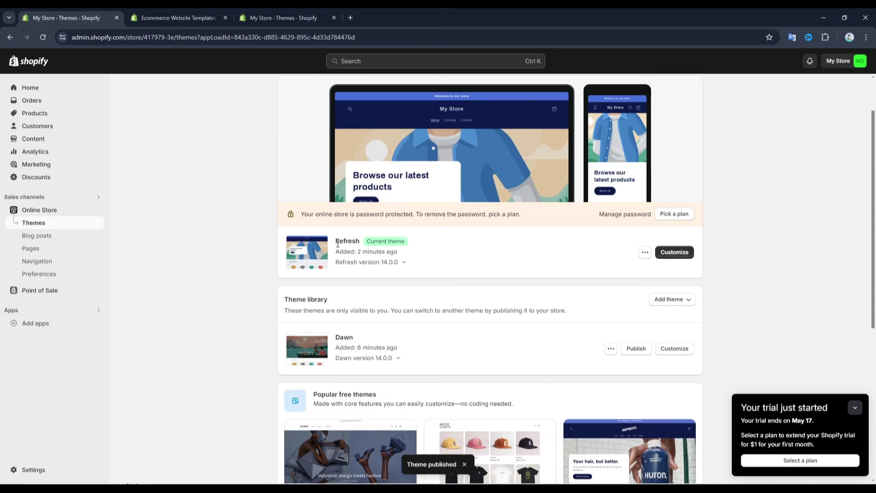
left_click_drag(337, 243, 362, 244)
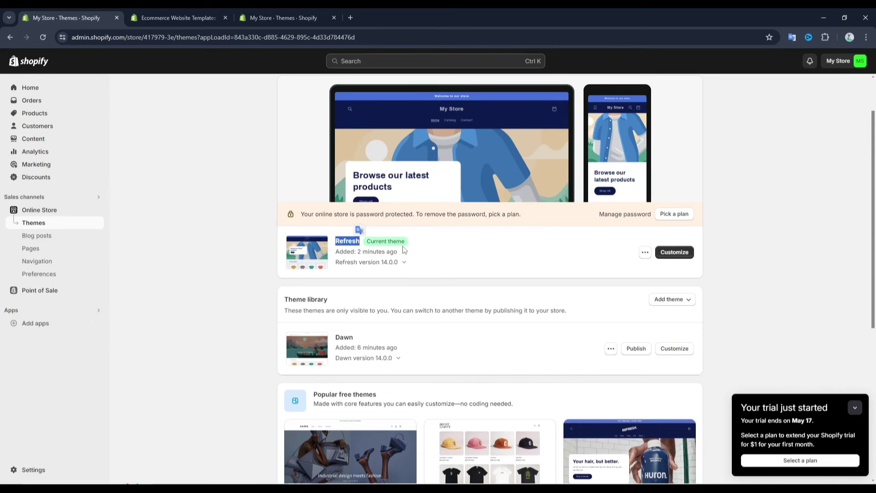
left_click(423, 255)
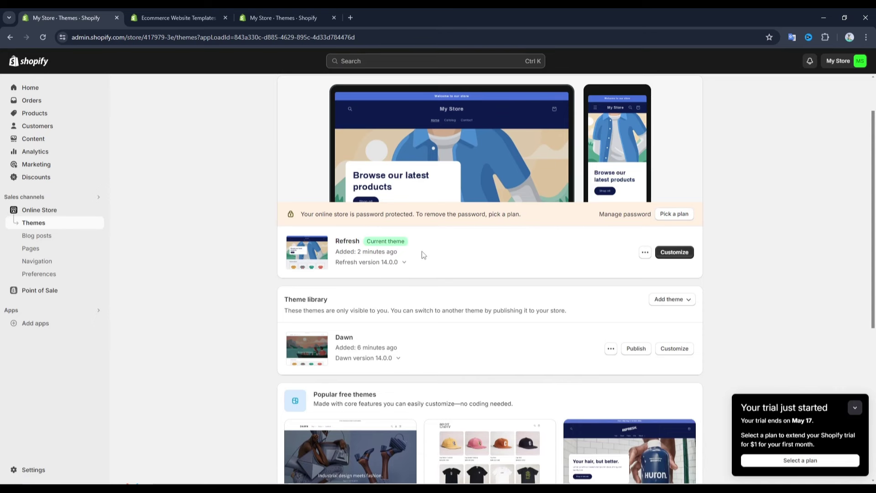
scroll(423, 255, "down", 1)
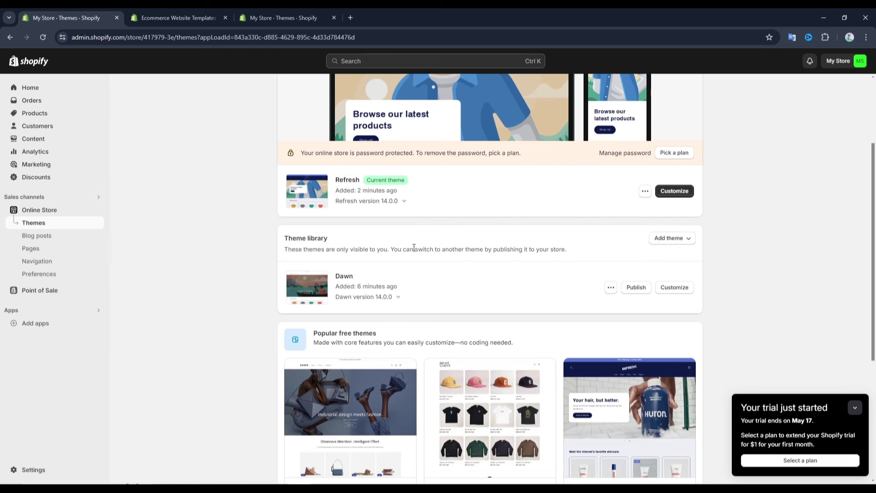
left_click_drag(331, 277, 366, 276)
Republish Dawn and confirm it replaces Refresh as the current theme
left_click(370, 278)
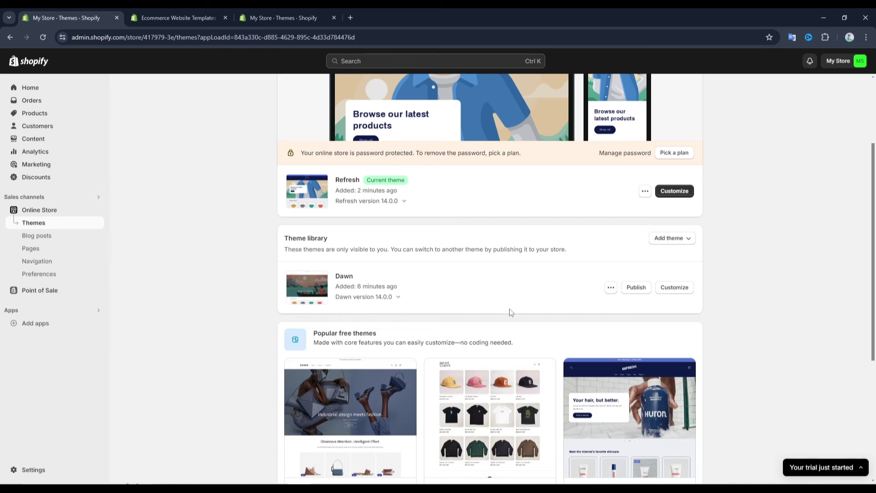
left_click(636, 287)
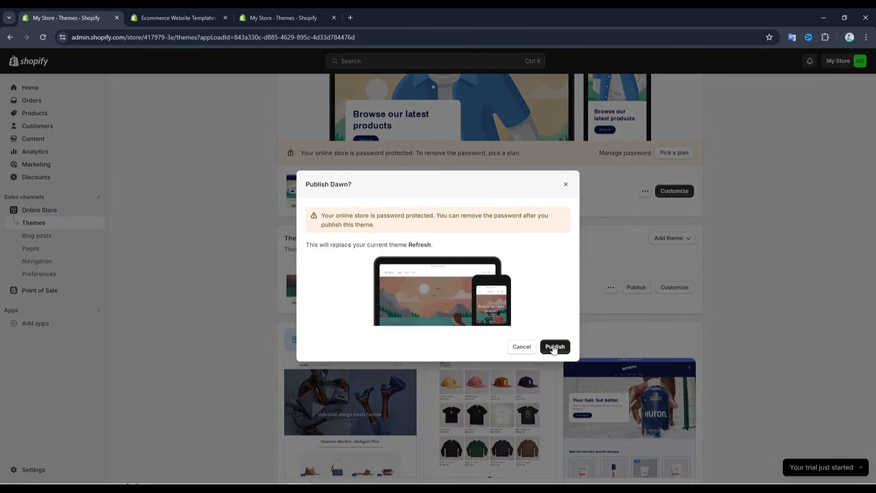
left_click(552, 345)
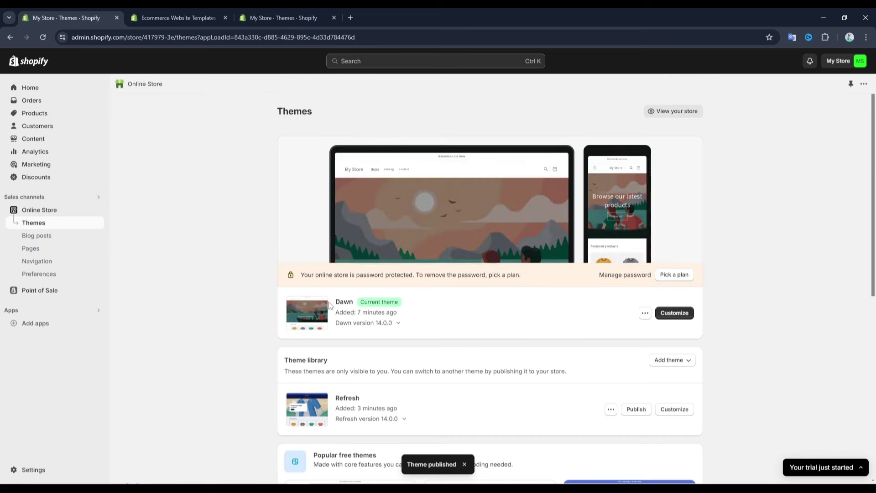
Remove the Refresh theme from the theme library and confirm the deletion
scroll(529, 316, "down", 3)
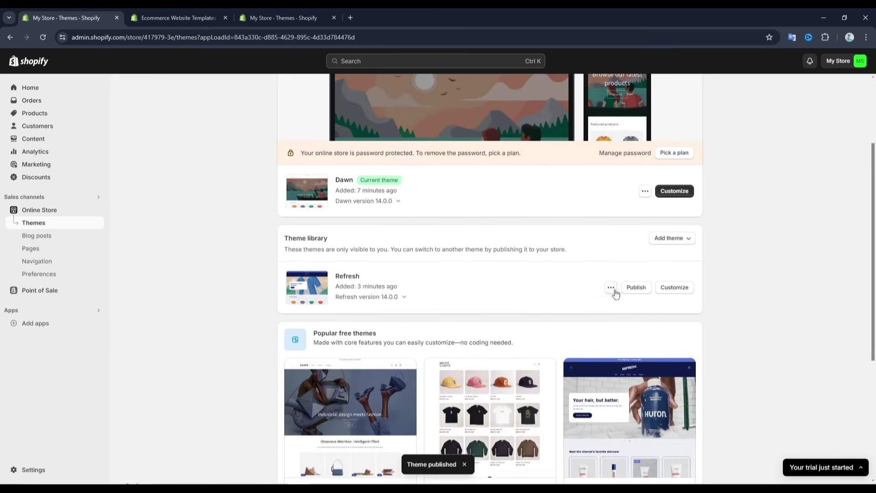
left_click(610, 290)
left_click(553, 409)
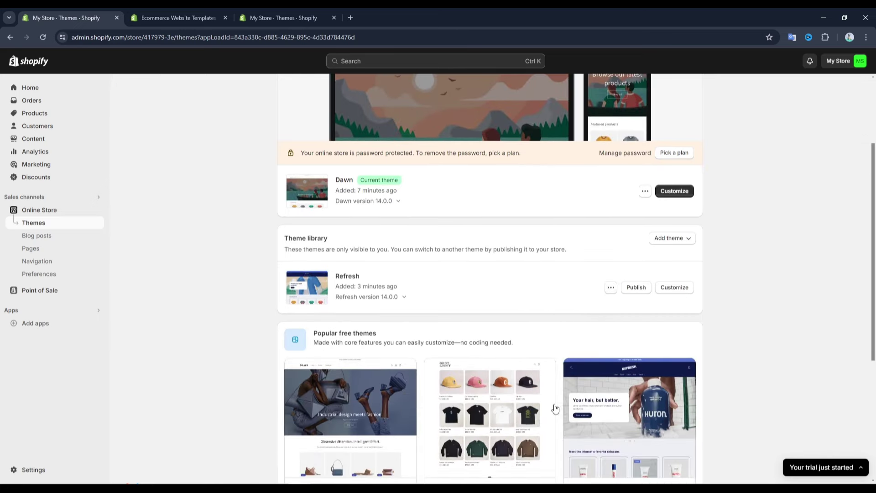
left_click(558, 296)
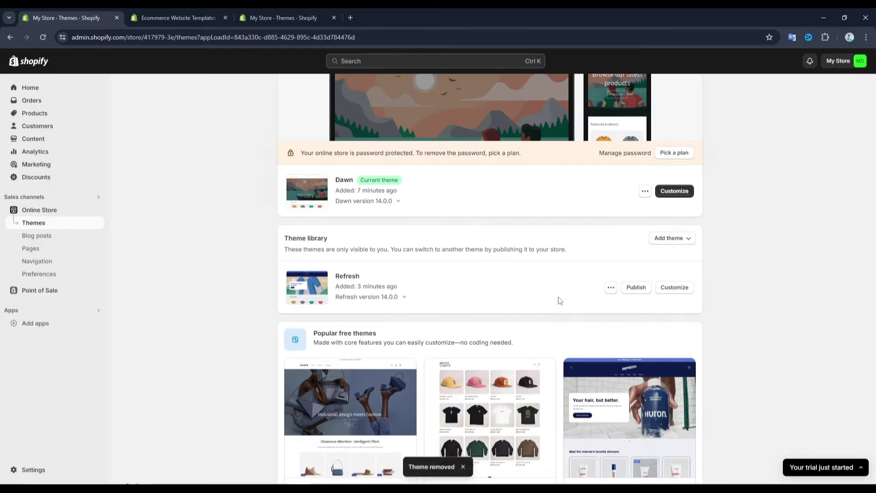
scroll(561, 300, "up", 1)
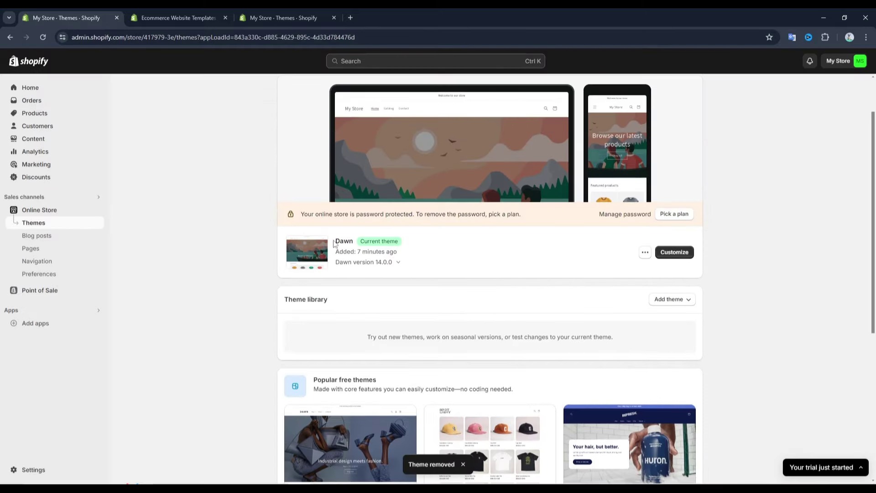
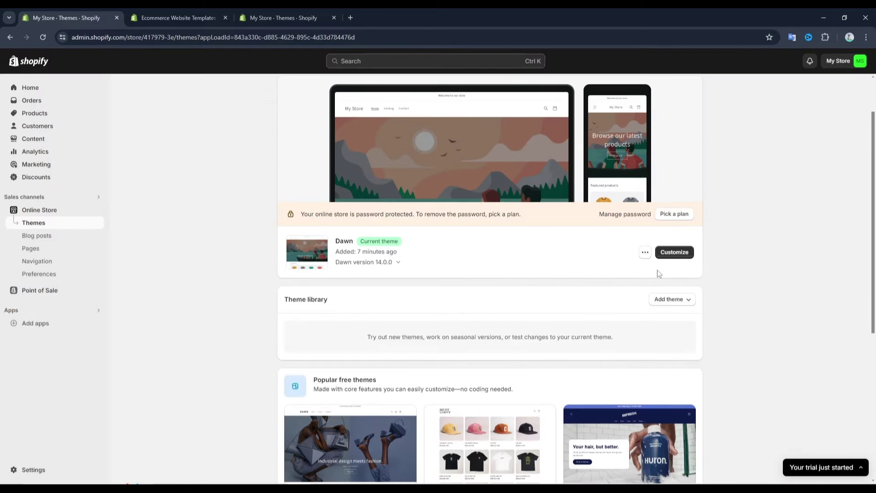
Open the Dawn theme's Customize editor in a new tab from the Themes page
left_click(689, 260)
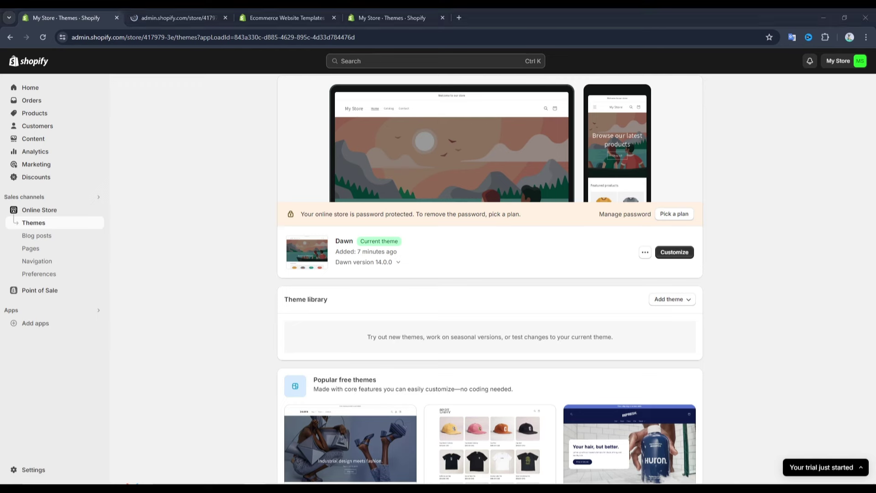
In the editor tab, choose the Home page and inspect the Announcement bar and Header settings
key("ctrl+Tab")
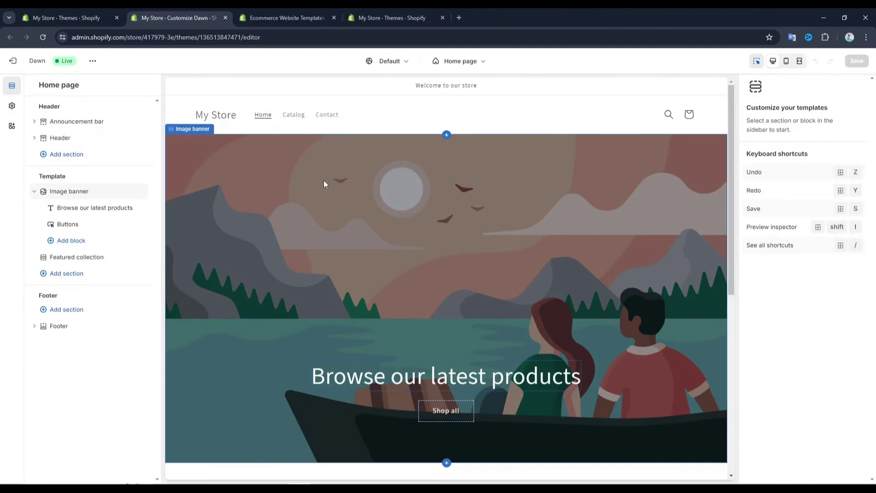
left_click(449, 67)
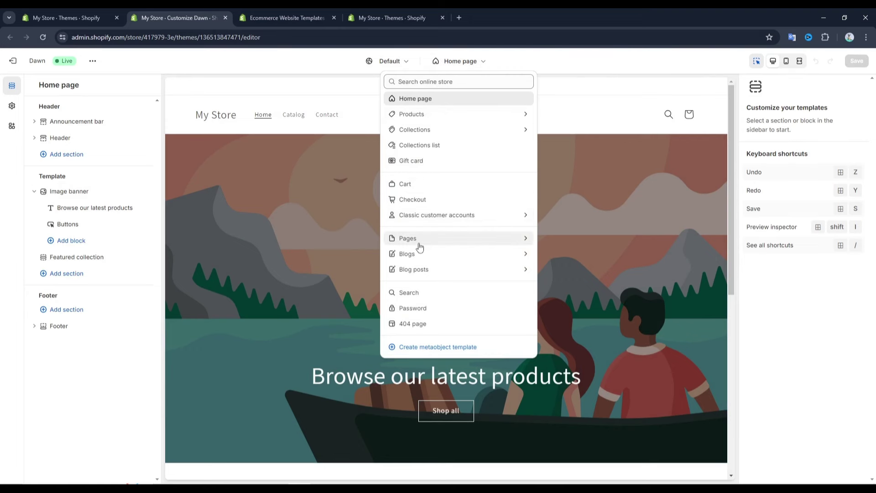
left_click(76, 121)
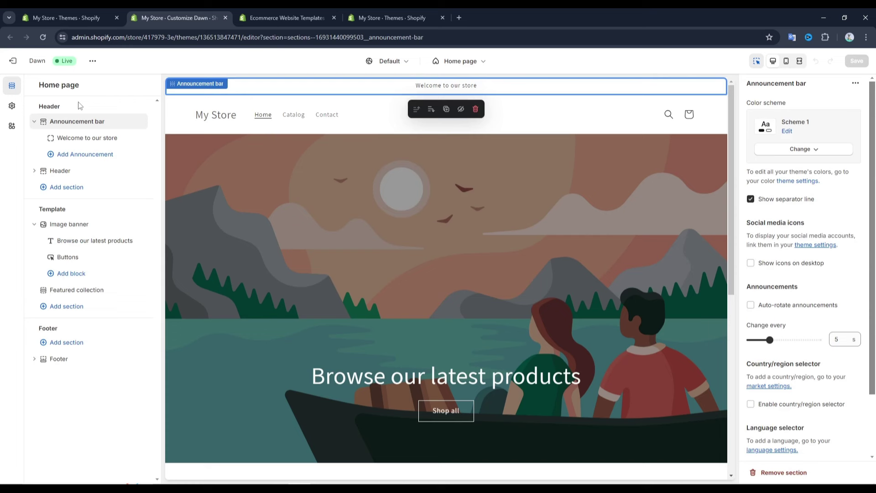
mouse_move(66, 147)
left_click(210, 132)
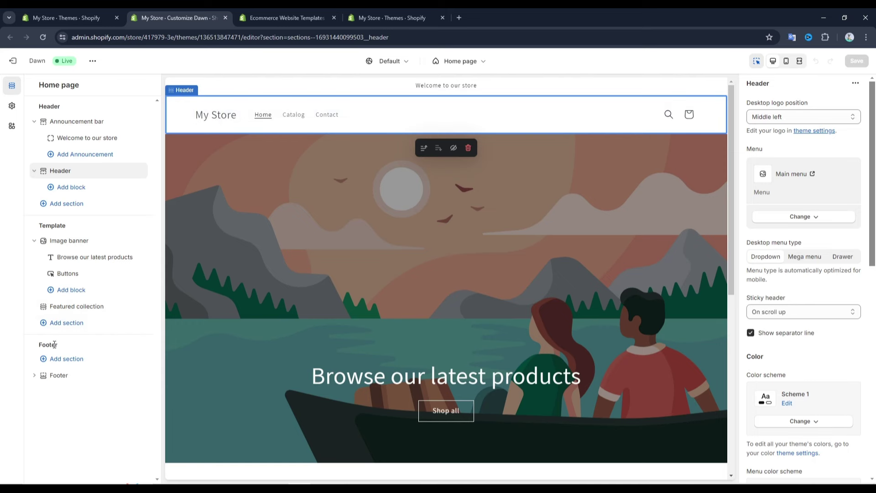
Check the Featured collection, then select the Image banner to show its 40% overlay and Large height
scroll(383, 314, "down", 8)
scroll(290, 259, "down", 6)
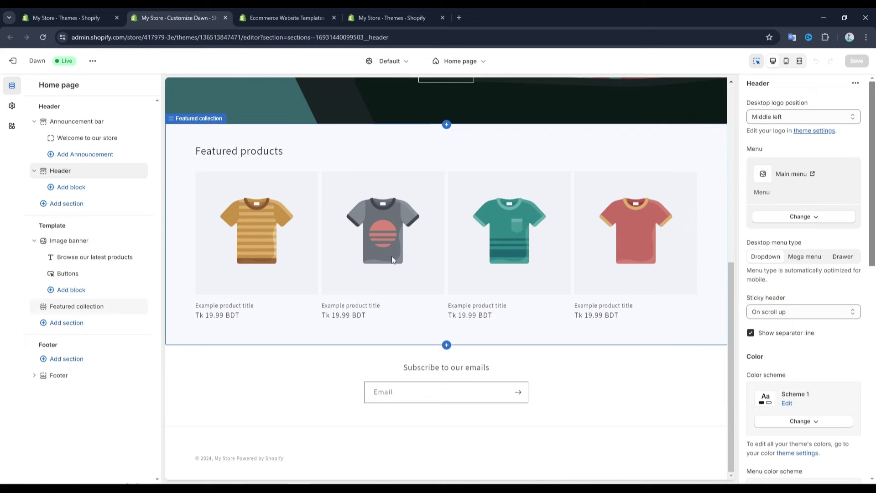
left_click(391, 257)
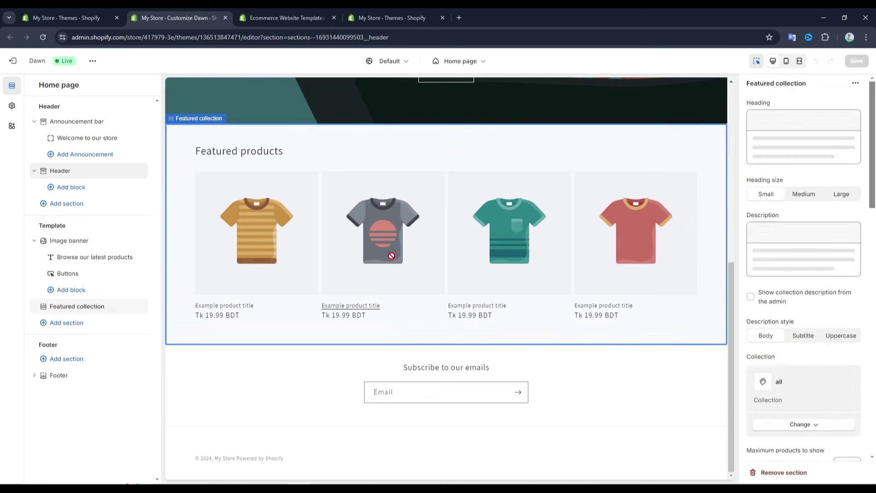
scroll(449, 270, "up", 7)
left_click(459, 264)
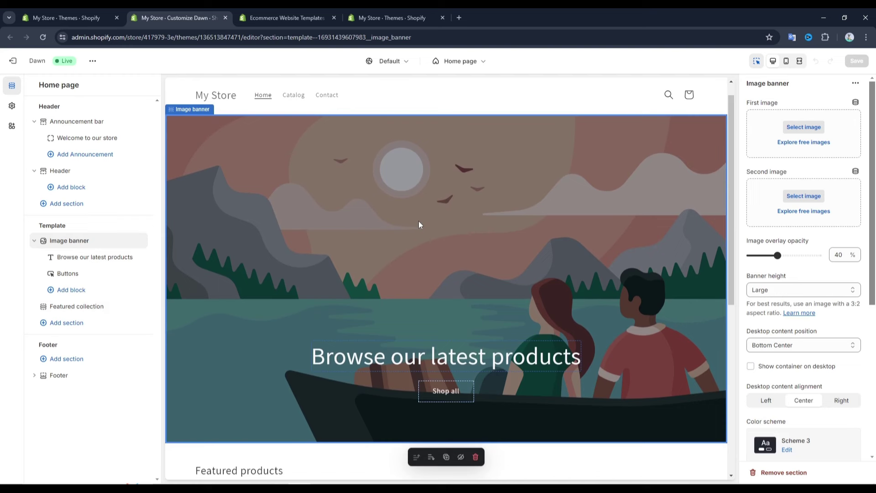
Try the image banner's Add block and Add section options, then dismiss the section list
mouse_move(56, 256)
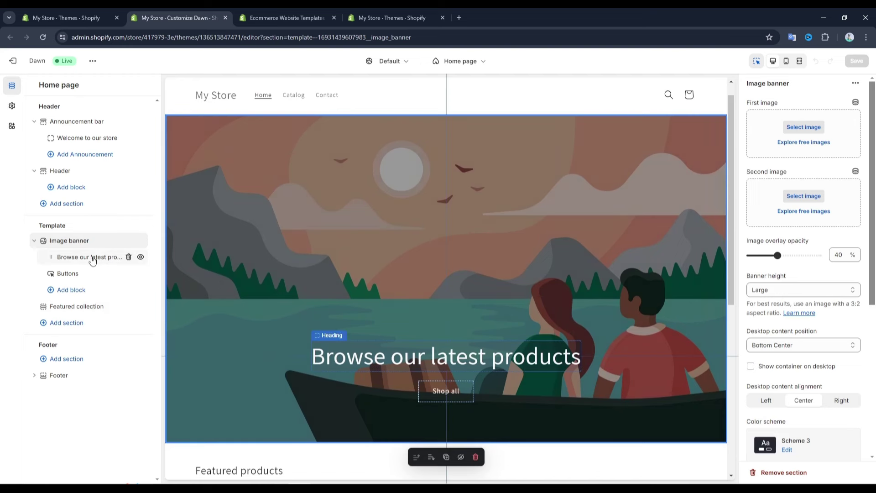
mouse_move(72, 244)
mouse_move(81, 270)
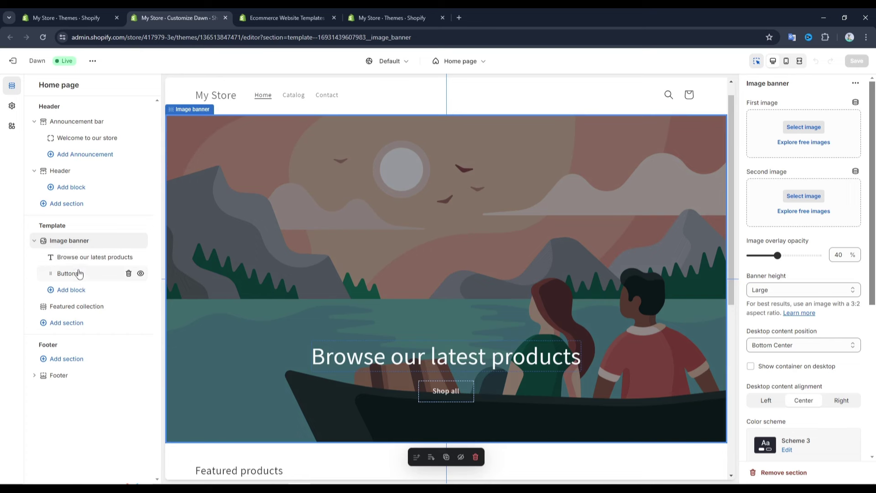
left_click(97, 265)
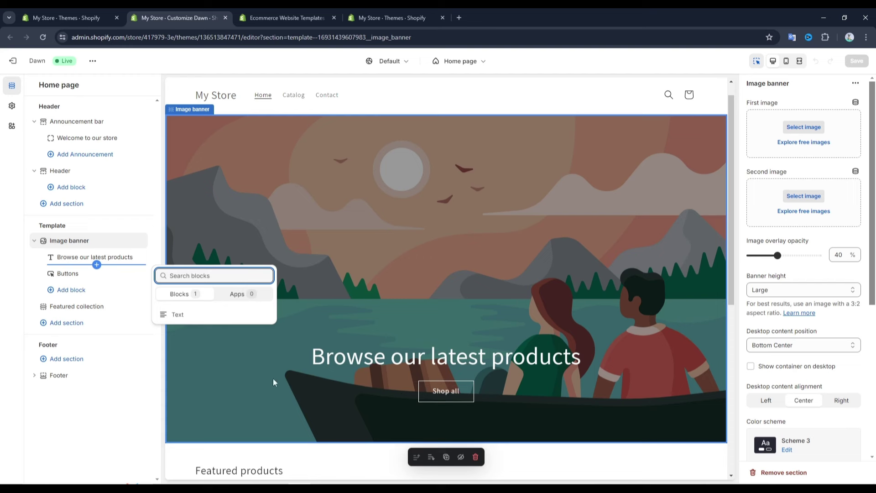
left_click(83, 297)
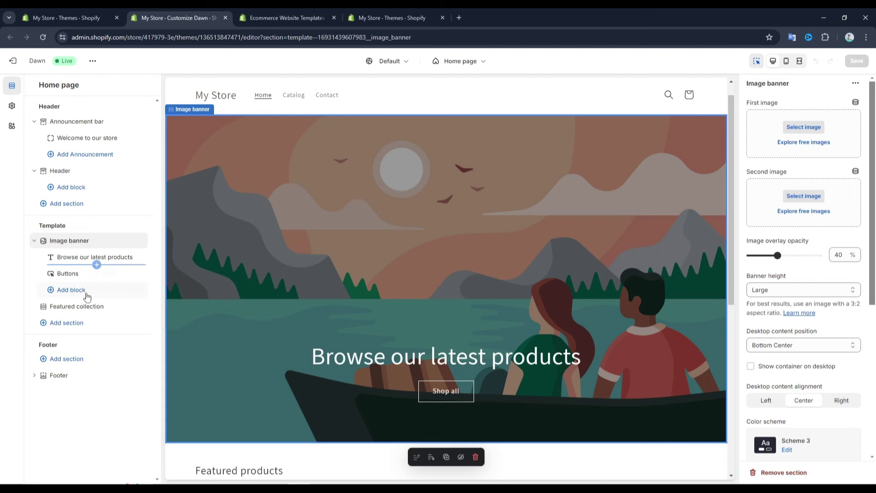
left_click(88, 297)
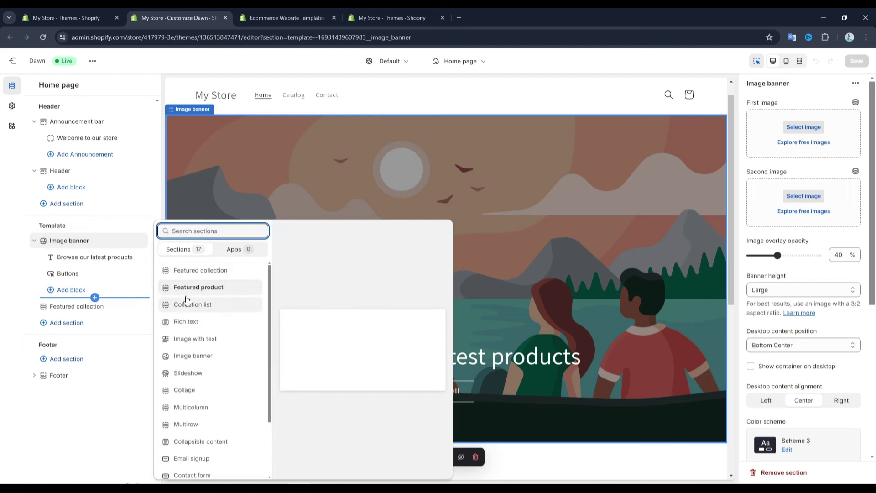
key("Escape")
Open the 17-section insert picker between the image banner and Featured collection
scroll(453, 266, "down", 5)
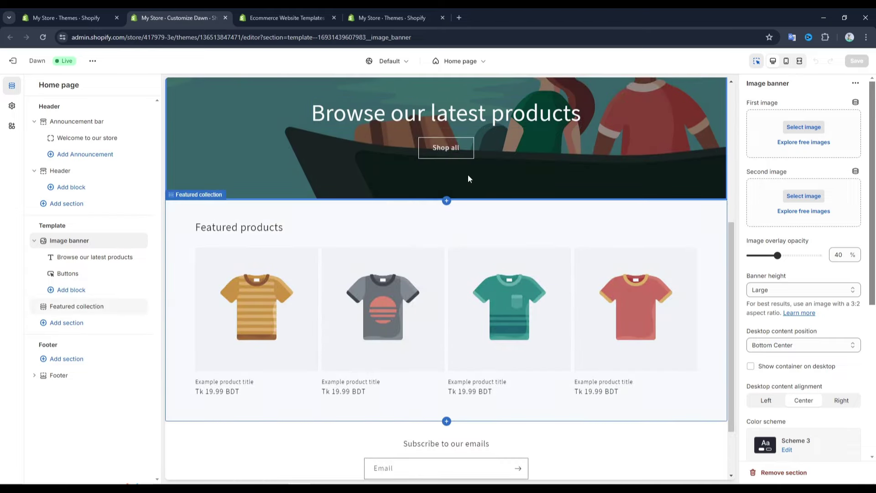
scroll(443, 296, "down", 2)
scroll(396, 234, "up", 3)
scroll(437, 262, "down", 3)
scroll(447, 210, "up", 1)
left_click(447, 204)
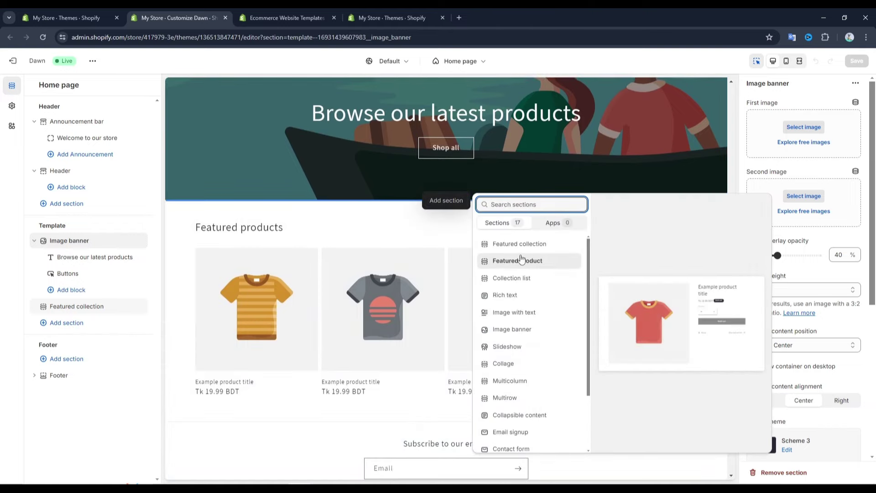
left_click(519, 297)
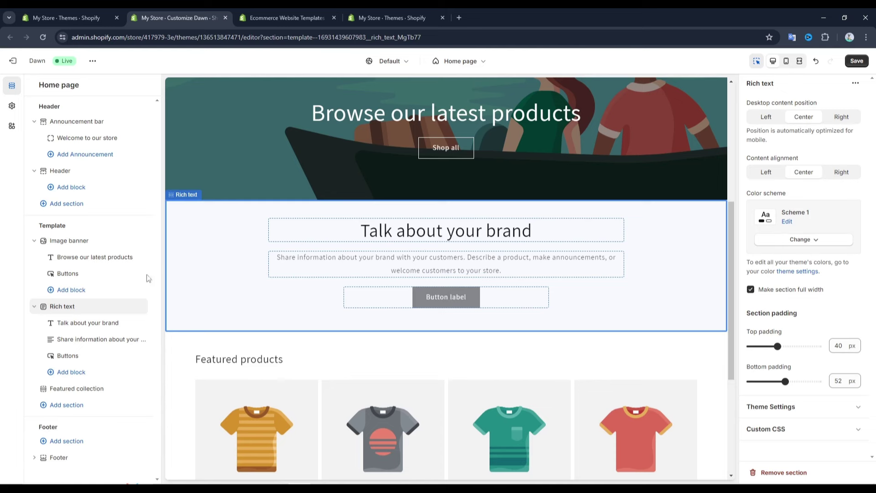
mouse_move(97, 313)
left_click_drag(72, 310, 70, 262)
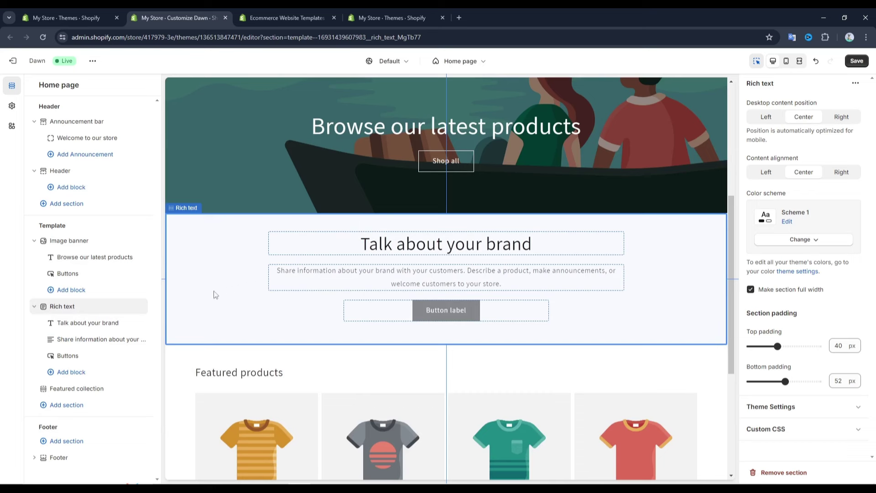
mouse_move(128, 307)
left_click(784, 472)
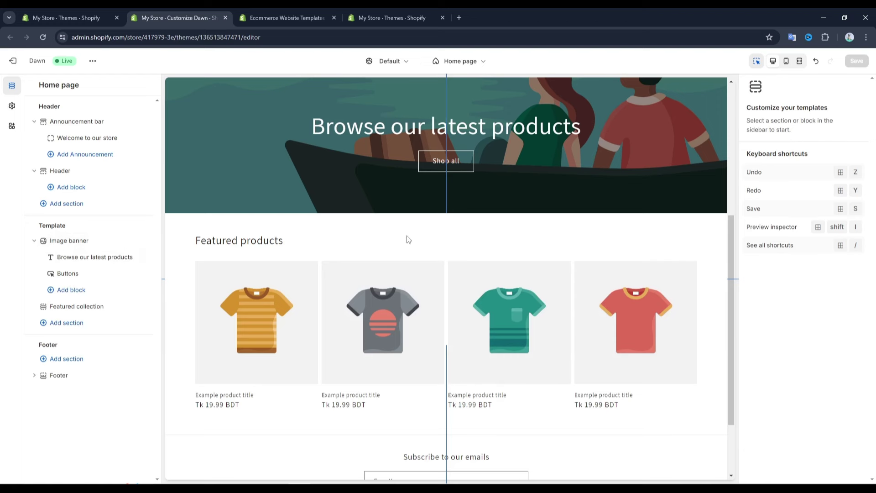
Select the Image banner section and delete it from the home page template
scroll(408, 240, "up", 5)
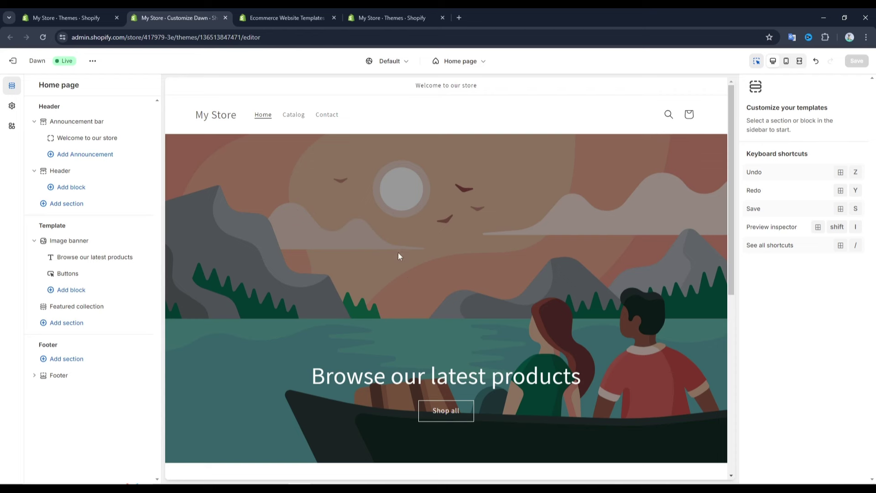
left_click(427, 267)
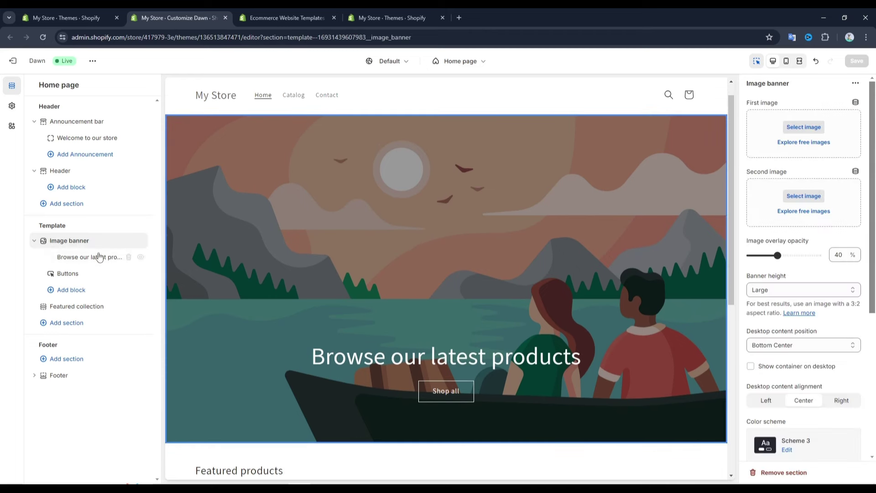
left_click(129, 241)
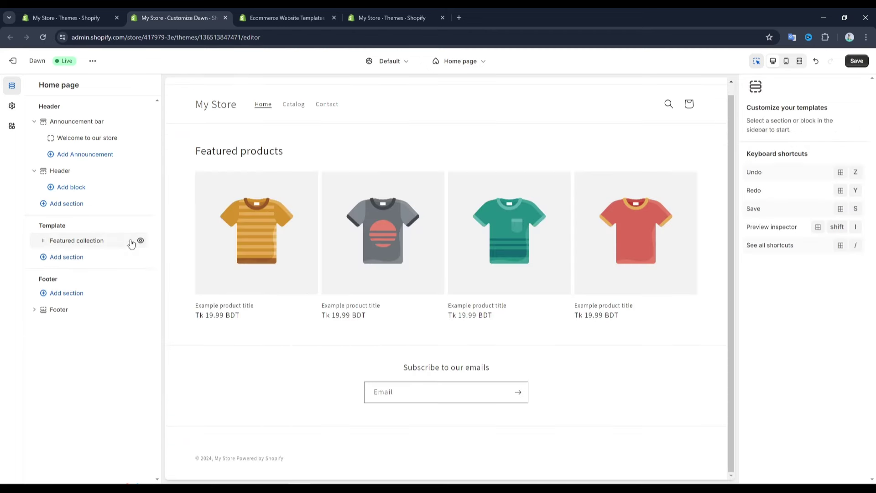
Add a Slideshow section to the template and drag it above Featured collection
left_click(74, 257)
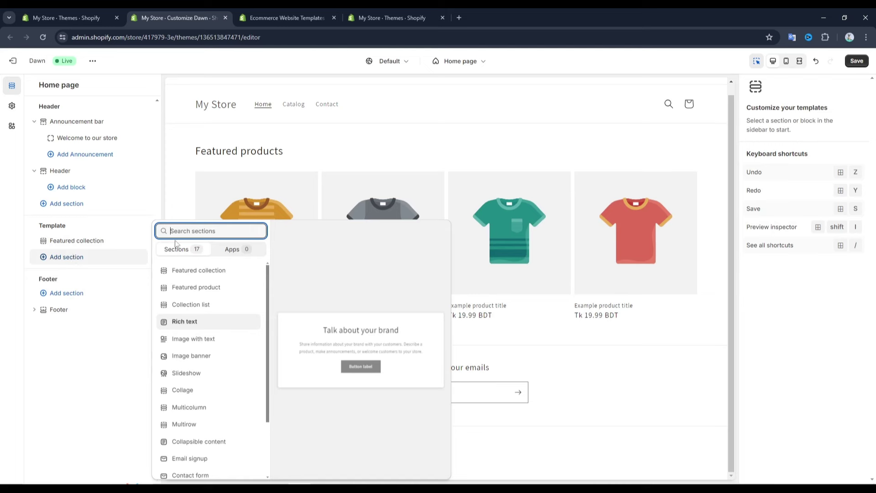
type("vid")
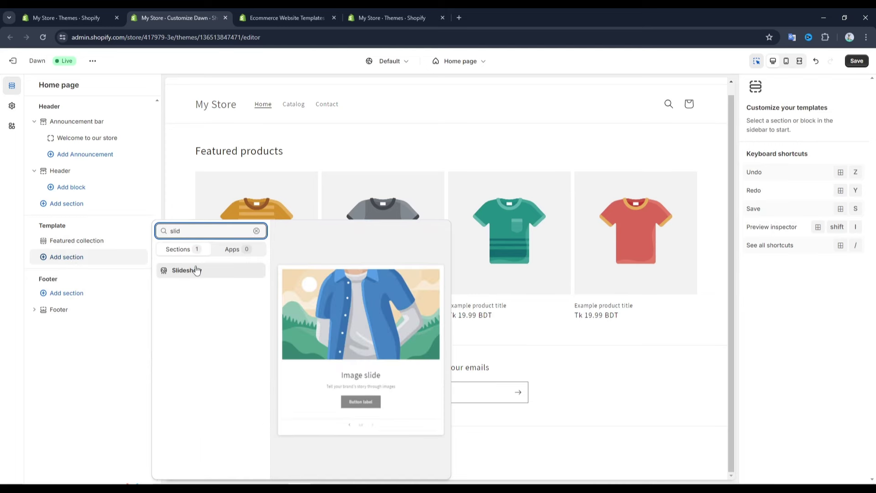
key("Escape")
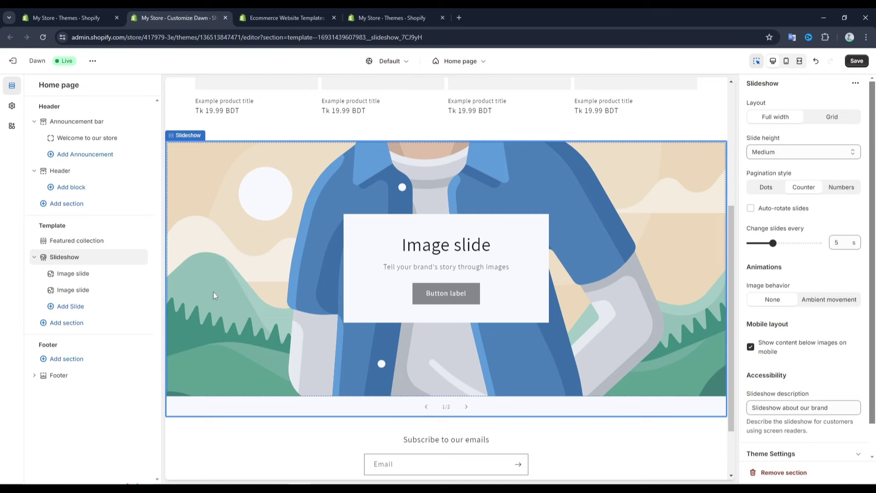
left_click_drag(69, 257, 71, 234)
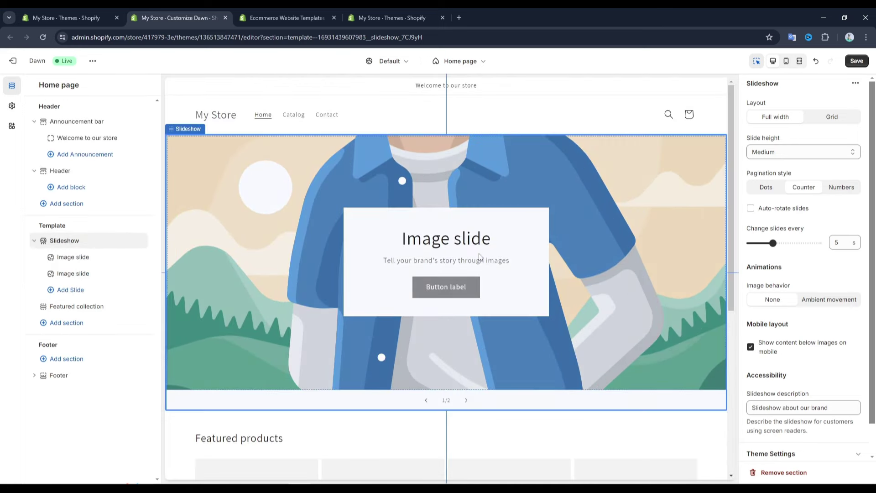
scroll(394, 270, "down", 3)
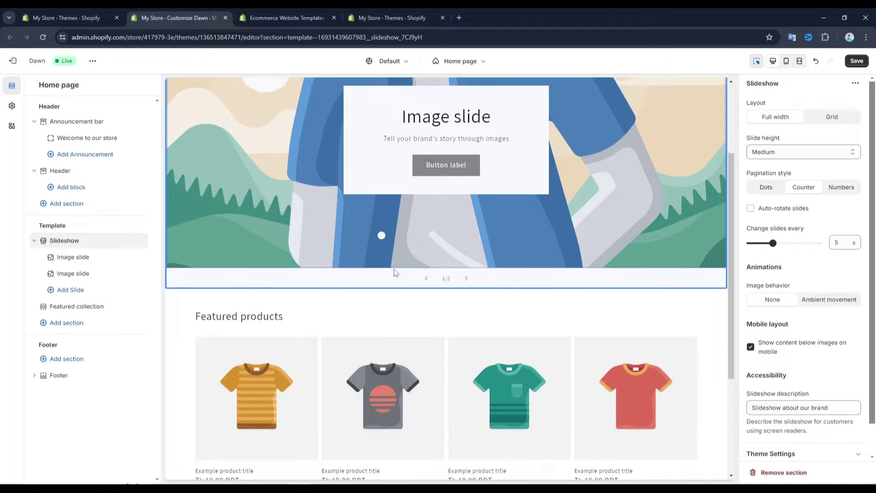
scroll(394, 270, "up", 3)
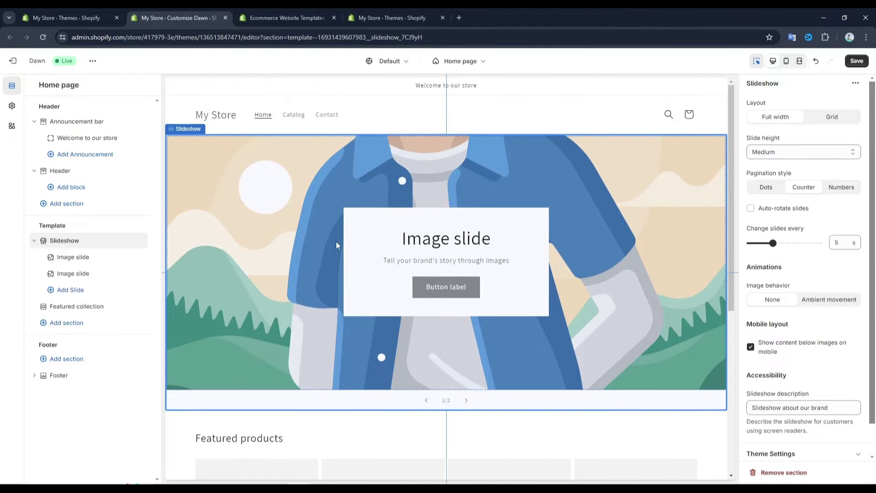
Upload the four fashion cover images and set Cover_1 as the first slide's image
left_click(429, 199)
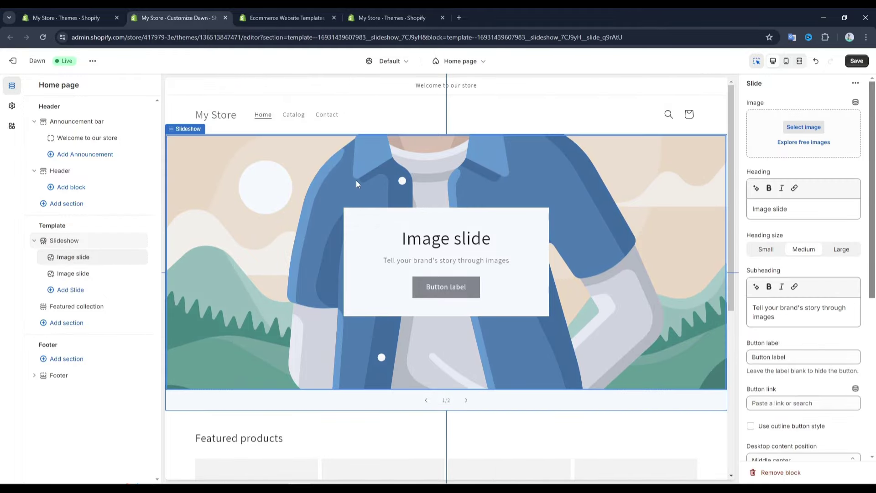
left_click(807, 132)
left_click_drag(7, 472, 397, 283)
left_click_drag(455, 270, 439, 271)
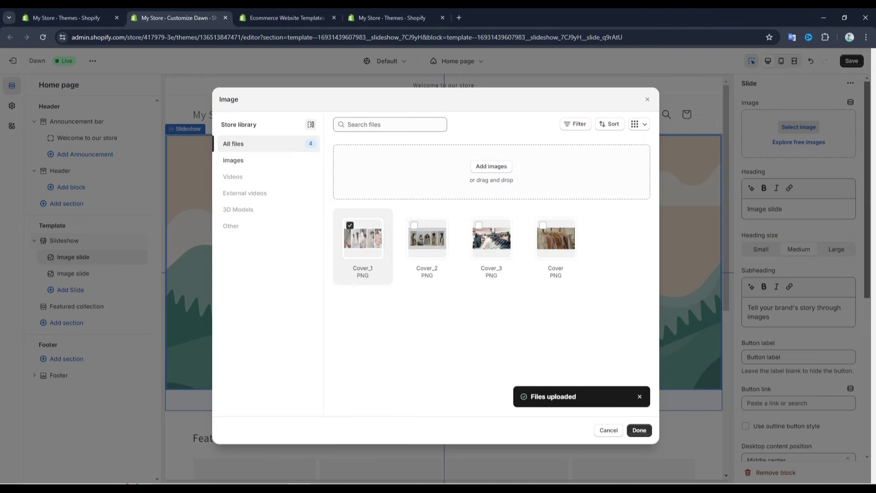
left_click(639, 431)
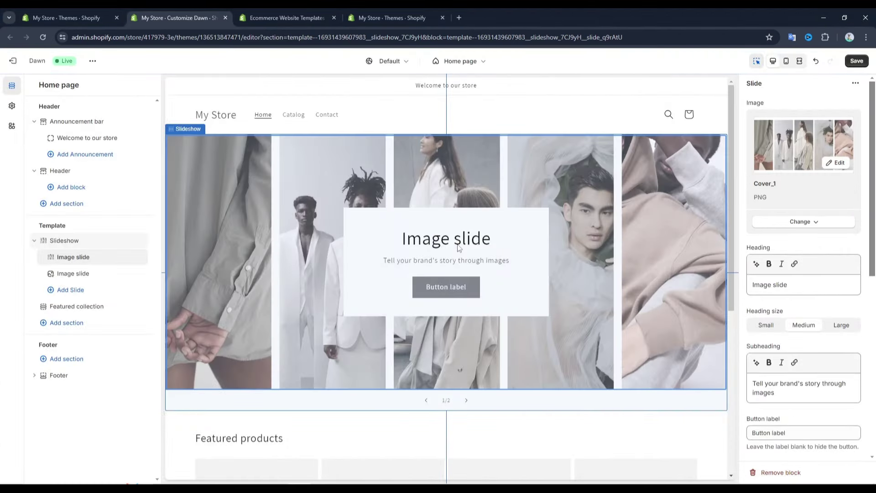
left_click_drag(72, 263, 66, 281)
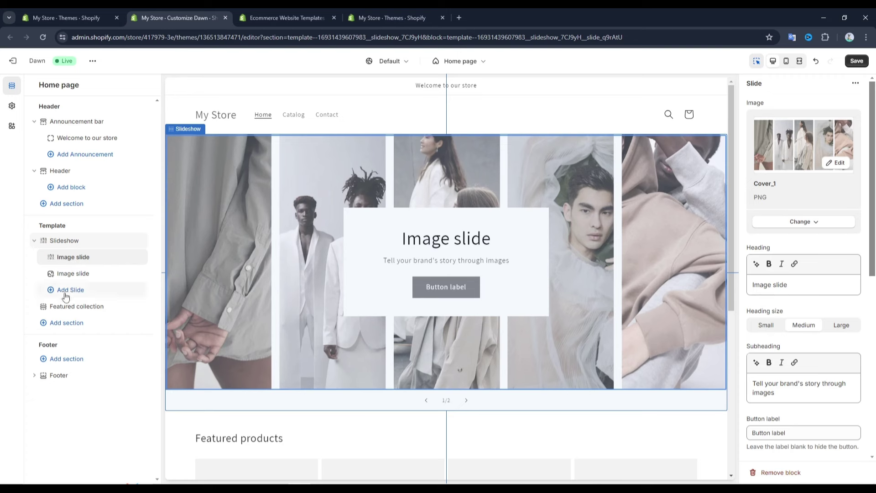
Add third and fourth slides and give the second slide the Cover_2 image
left_click(70, 290)
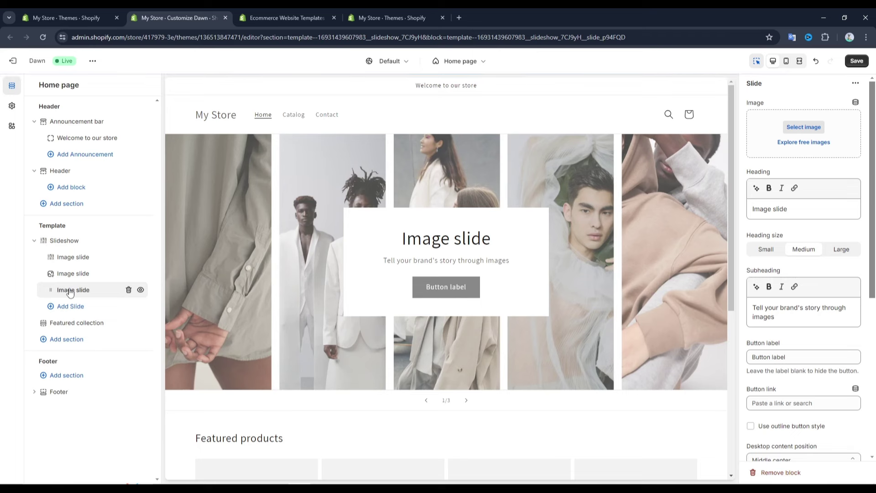
left_click(70, 305)
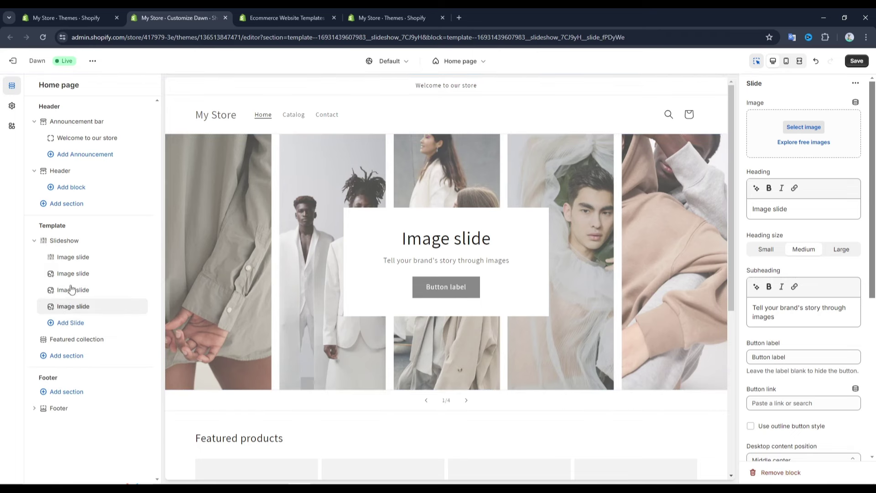
left_click(69, 275)
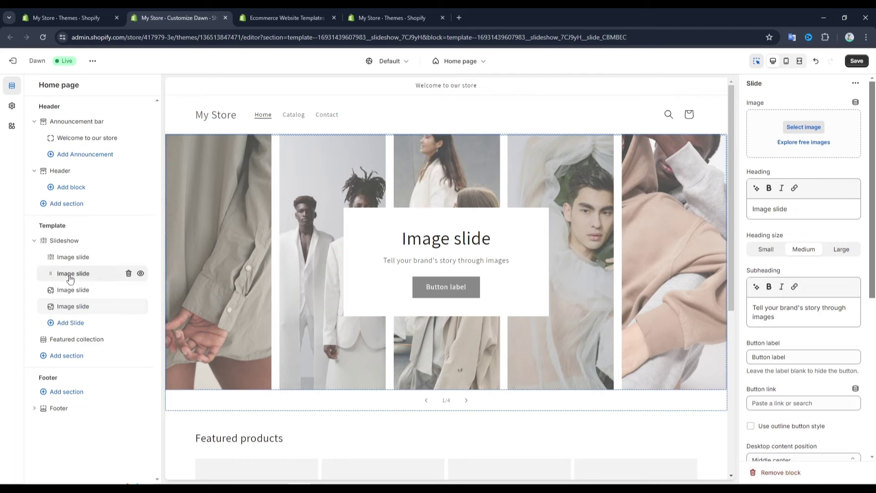
left_click(805, 128)
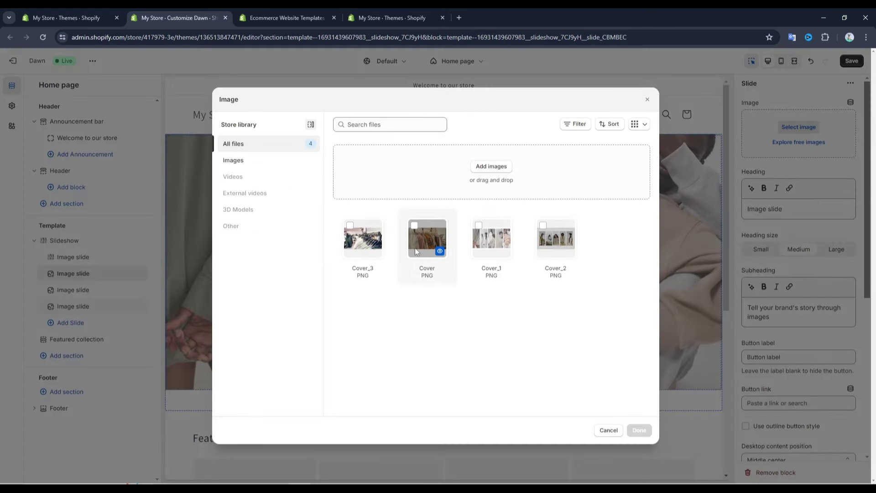
left_click(549, 242)
left_click(639, 431)
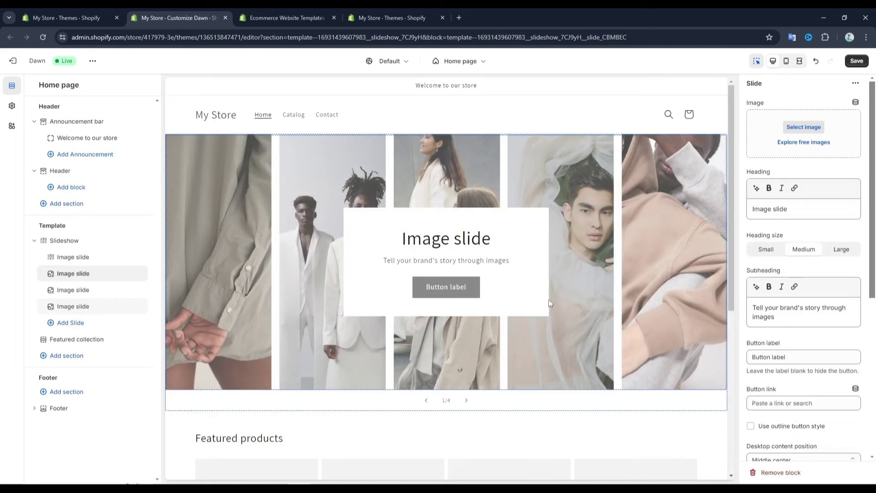
Set Cover_3 as the third slide's image and Cover as the fourth's
left_click(62, 292)
left_click(807, 128)
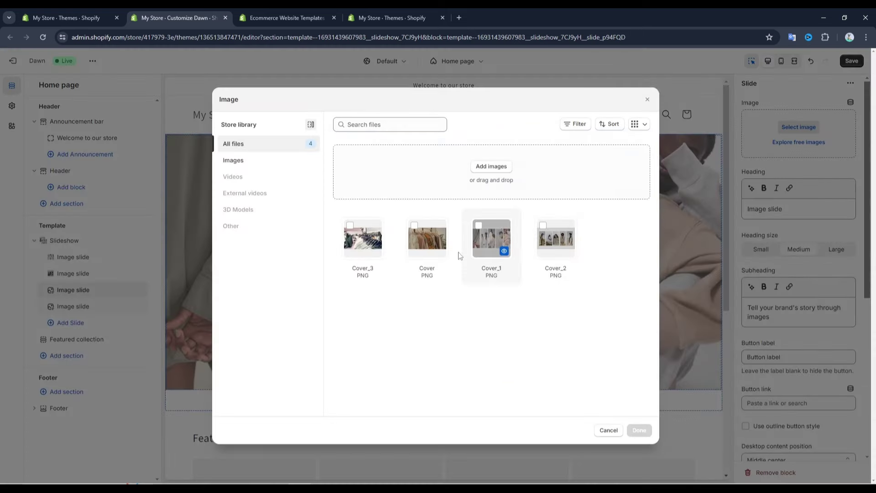
left_click(363, 237)
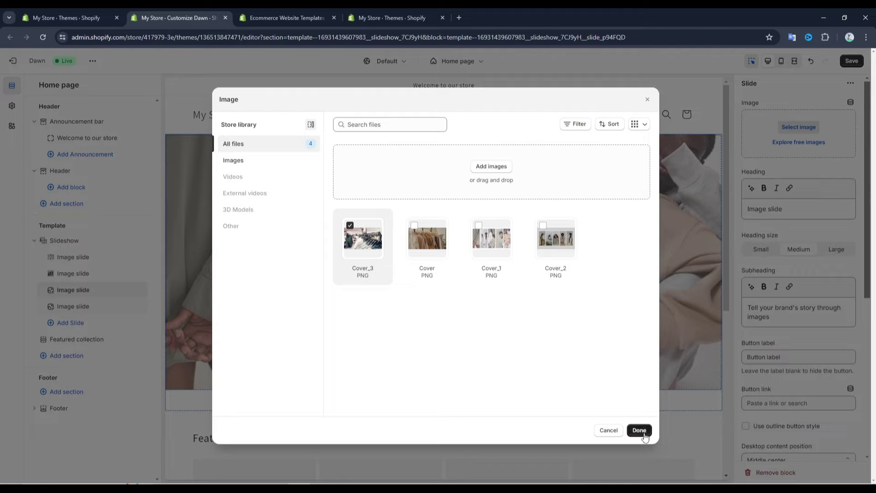
left_click(639, 430)
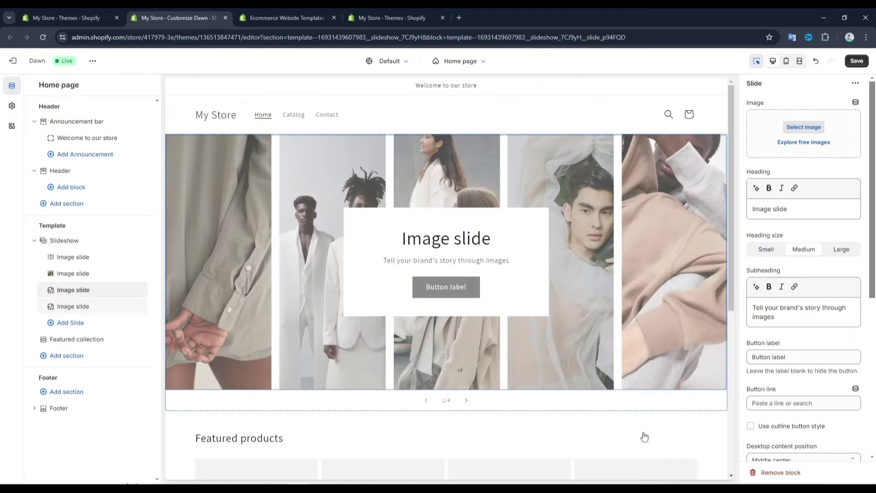
left_click(75, 311)
left_click(804, 130)
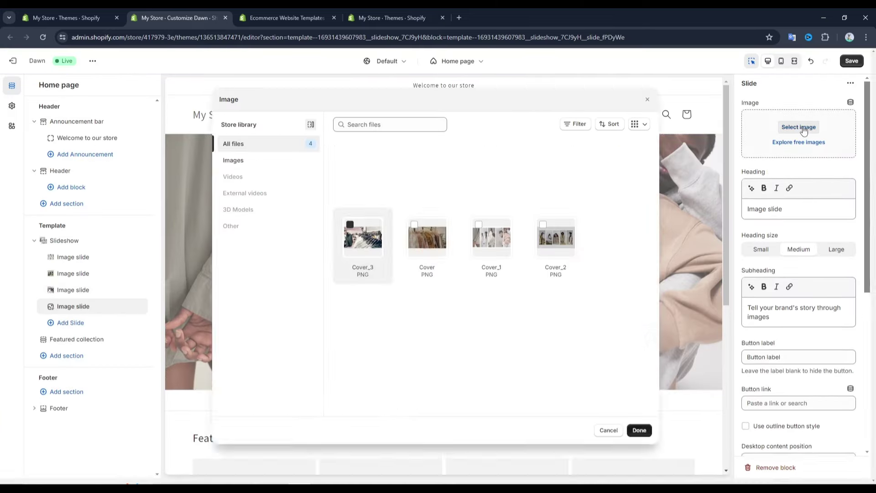
left_click(437, 240)
left_click(639, 430)
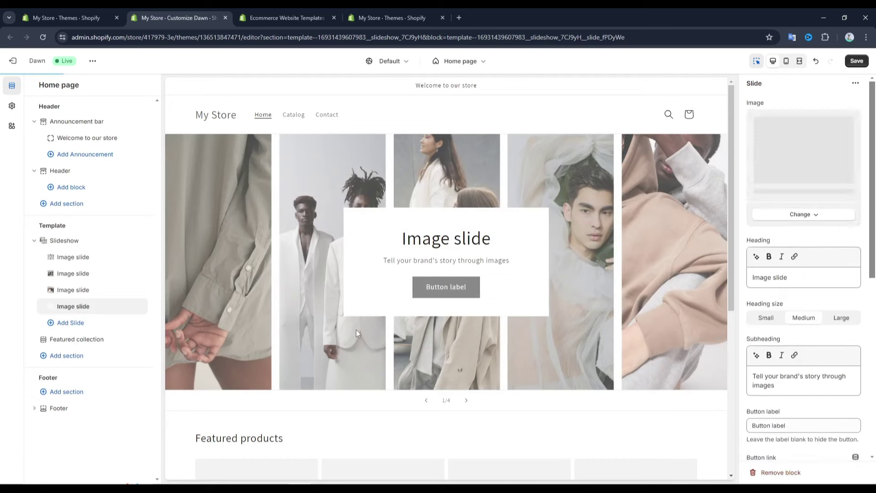
Step through all four slides in the slideshow preview
left_click(469, 403)
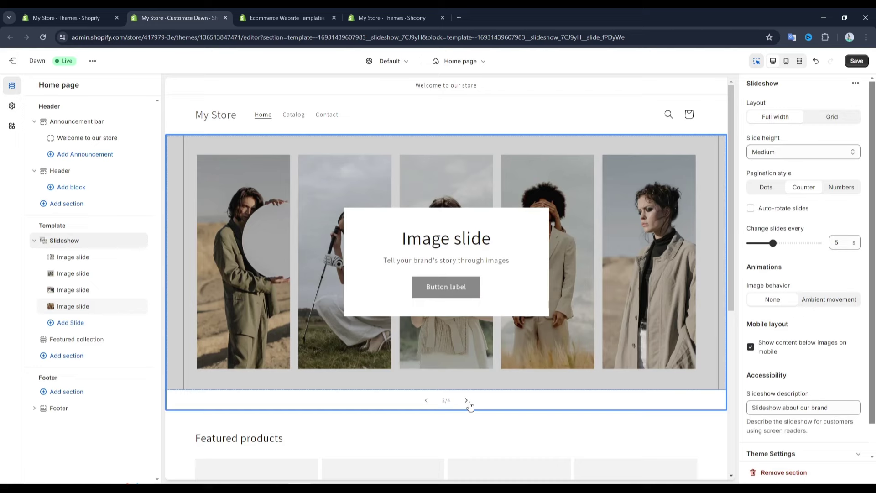
left_click(470, 404)
left_click(470, 405)
left_click(470, 405)
left_click(427, 402)
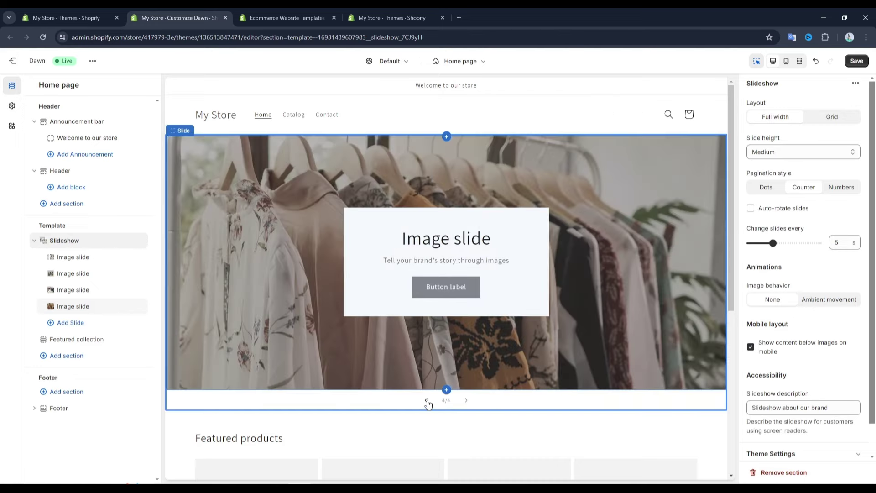
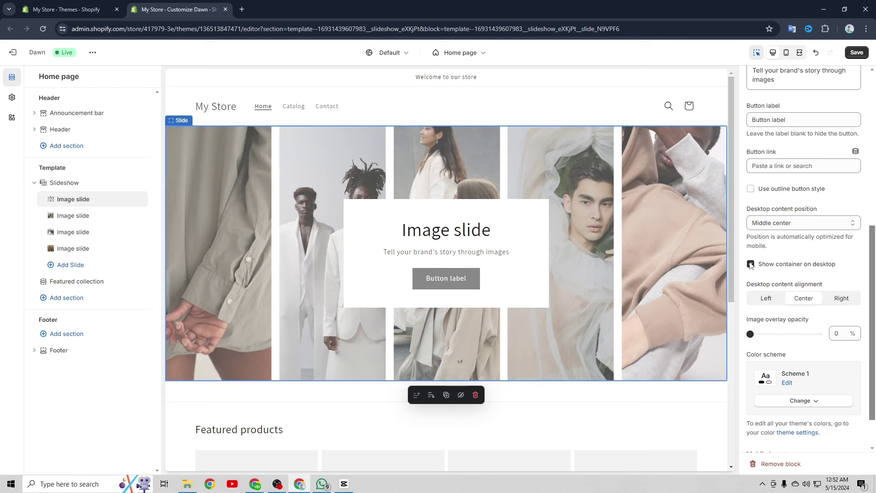
Hide the first slide's desktop container and place its text bottom left, left-aligned
left_click(751, 264)
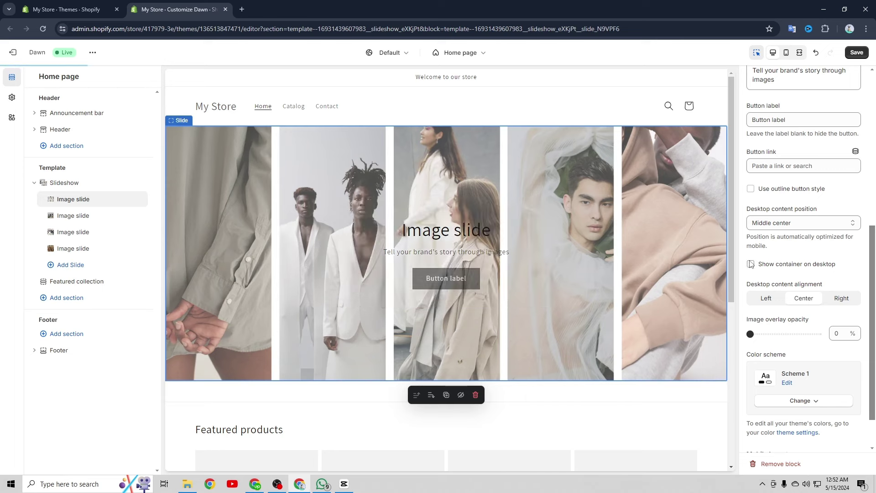
scroll(779, 273, "down", 1)
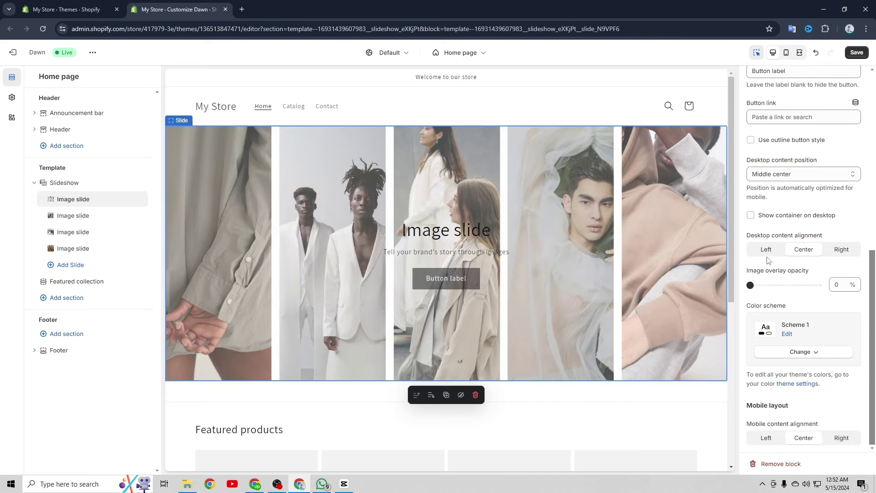
left_click(795, 174)
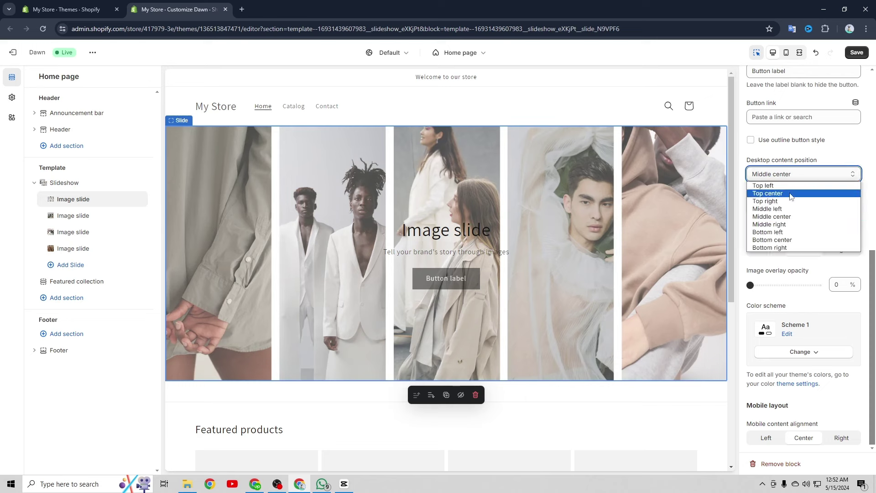
left_click(785, 232)
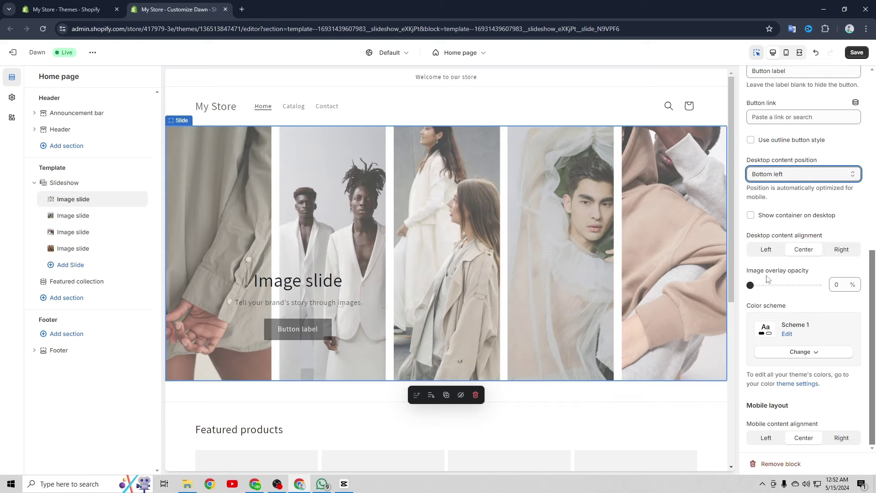
left_click(764, 253)
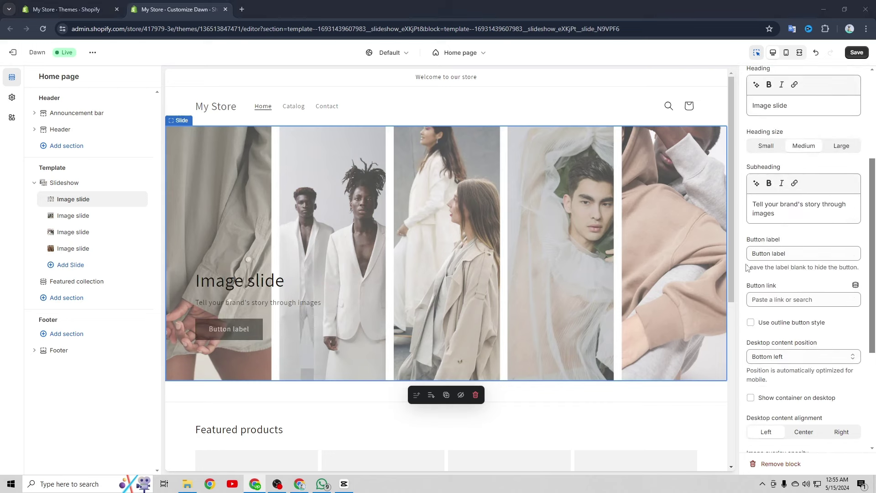
Change the first slide's heading to 'Enter your brand title here' and clear its subheading
scroll(747, 268, "up", 3)
scroll(801, 276, "up", 1)
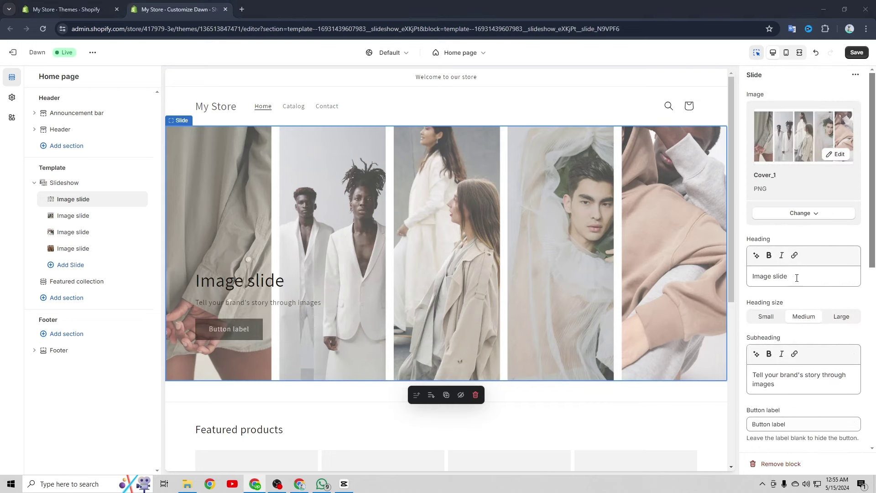
scroll(797, 278, "down", 1)
left_click_drag(795, 216, 756, 212)
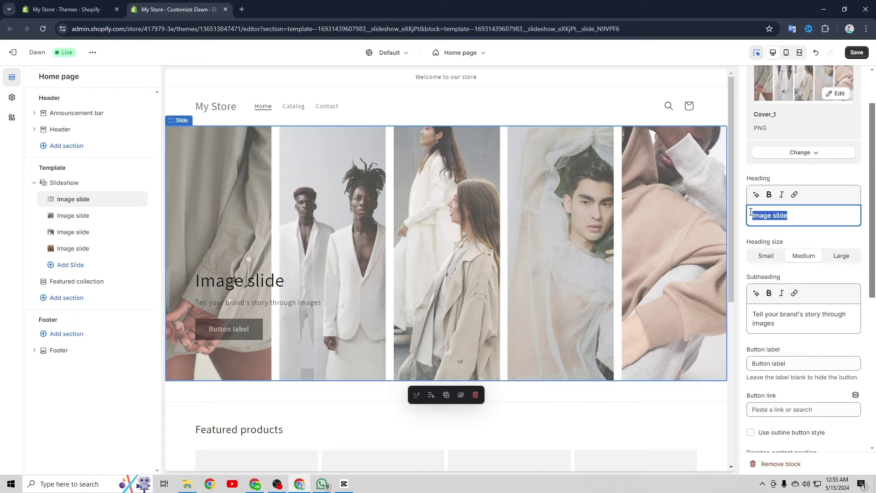
right_click(767, 215)
left_click(717, 268)
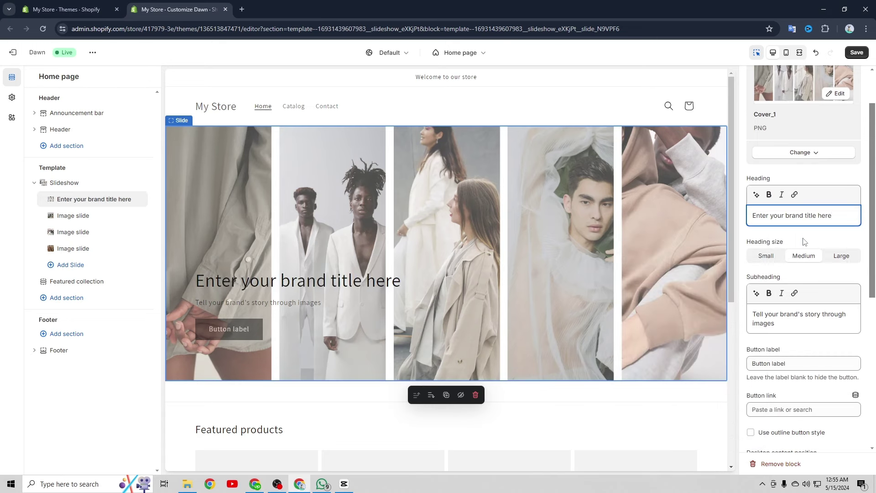
scroll(807, 215, "down", 1)
left_click_drag(844, 262, 742, 256)
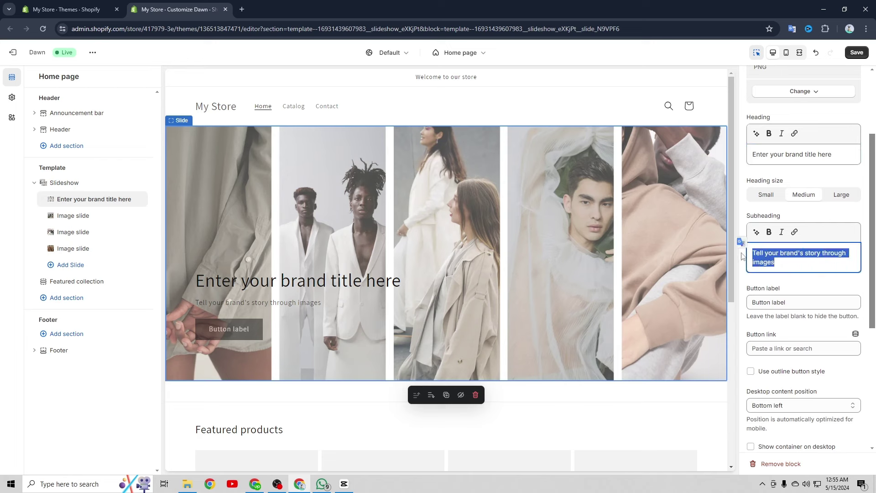
key("BackSpace")
Set the slide button label to 'shop Now', linked to Products > All products
scroll(783, 252, "down", 1)
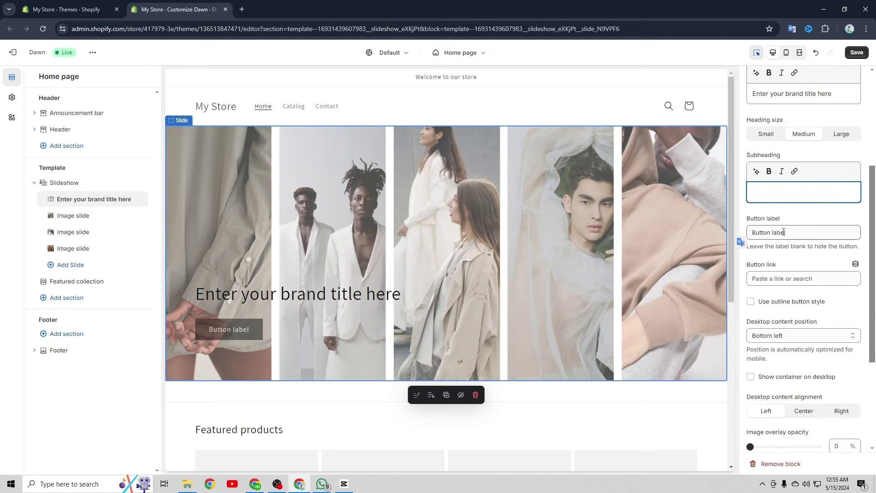
left_click_drag(783, 232, 724, 226)
type("shop Now")
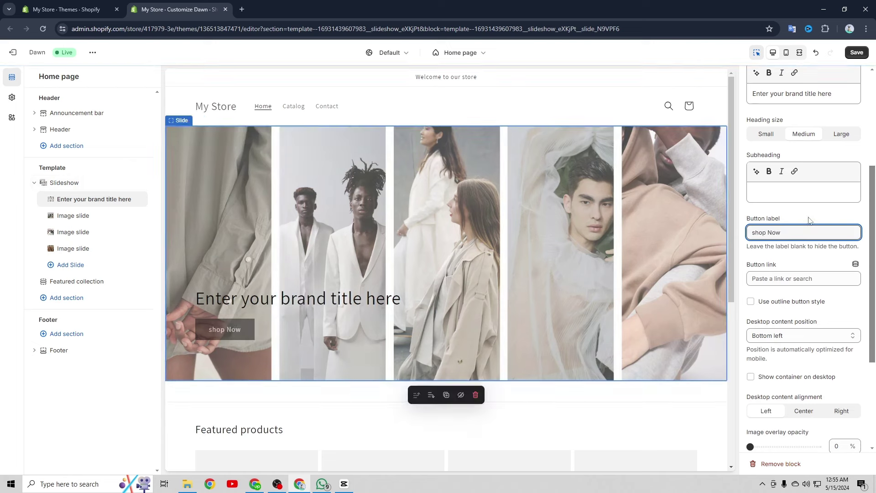
left_click(811, 221)
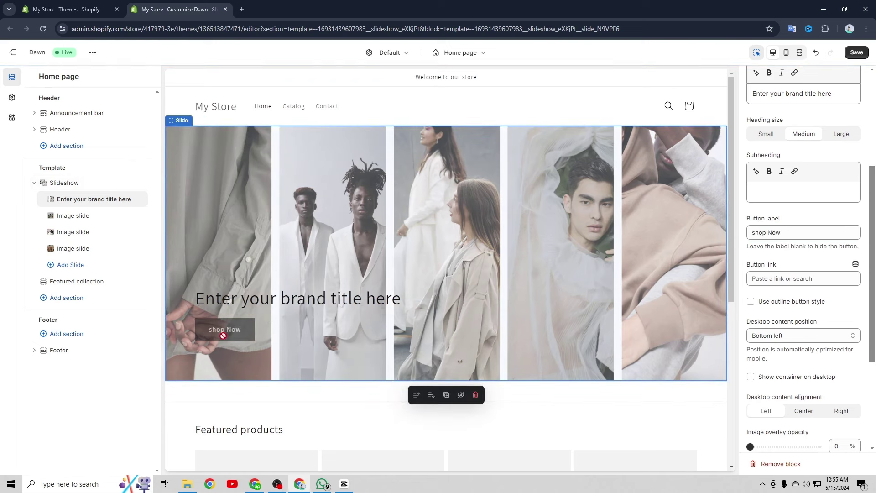
scroll(802, 256, "down", 1)
left_click(801, 217)
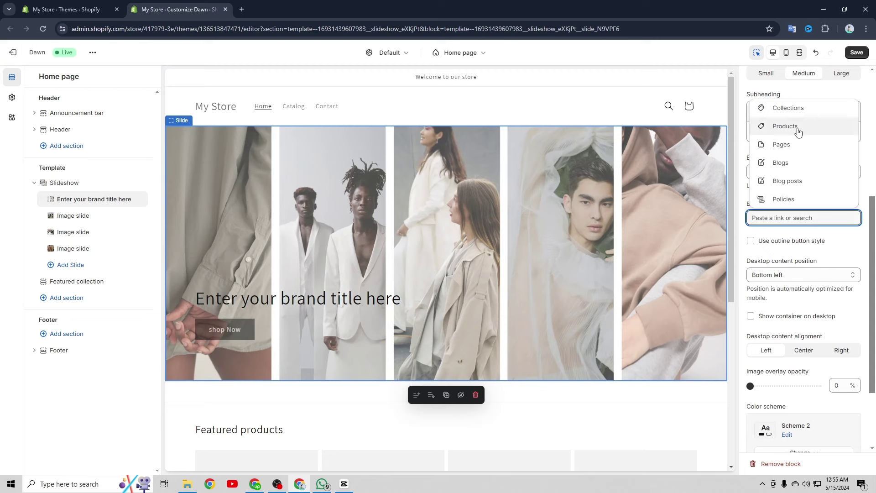
left_click(798, 131)
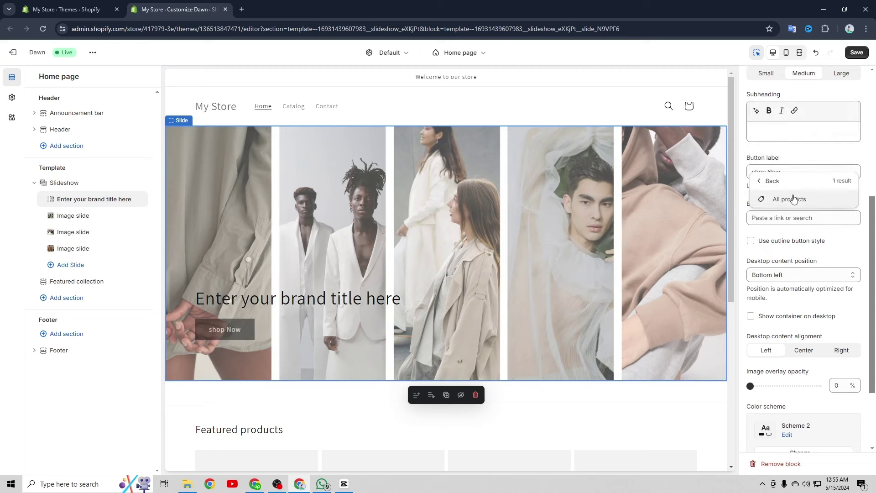
left_click(793, 200)
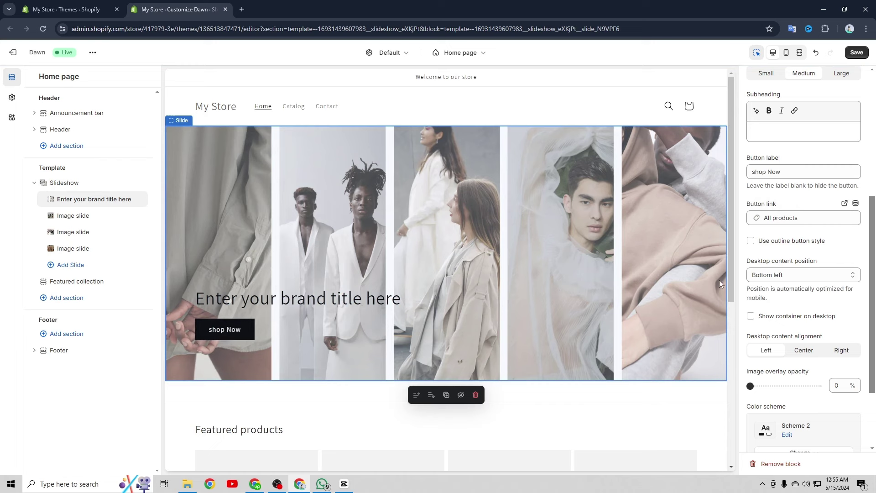
Set the first slide's heading size to Small and step through the other slides
scroll(803, 249, "up", 3)
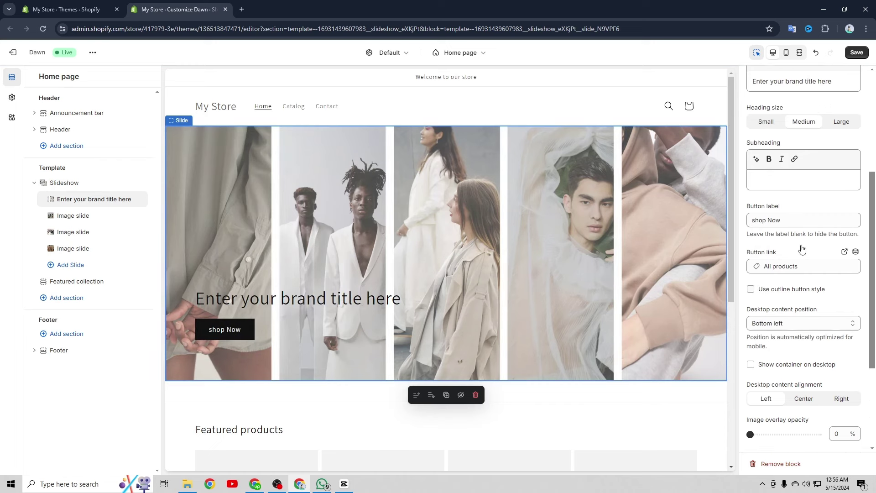
left_click(767, 199)
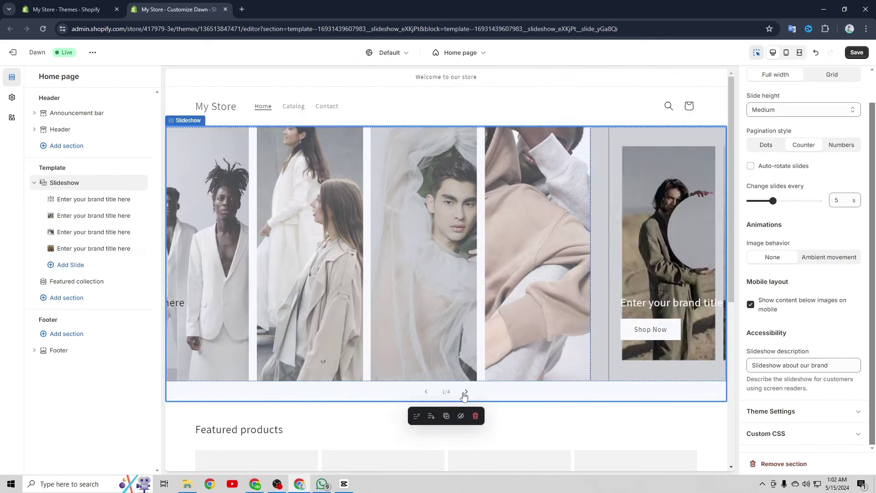
left_click(466, 393)
left_click(465, 393)
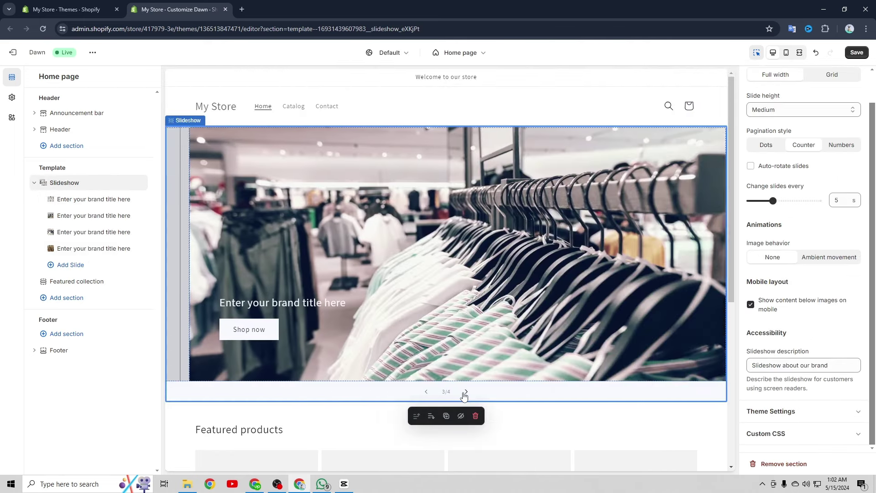
left_click(465, 393)
Open the Featured products section's settings and scroll through them
left_click(520, 411)
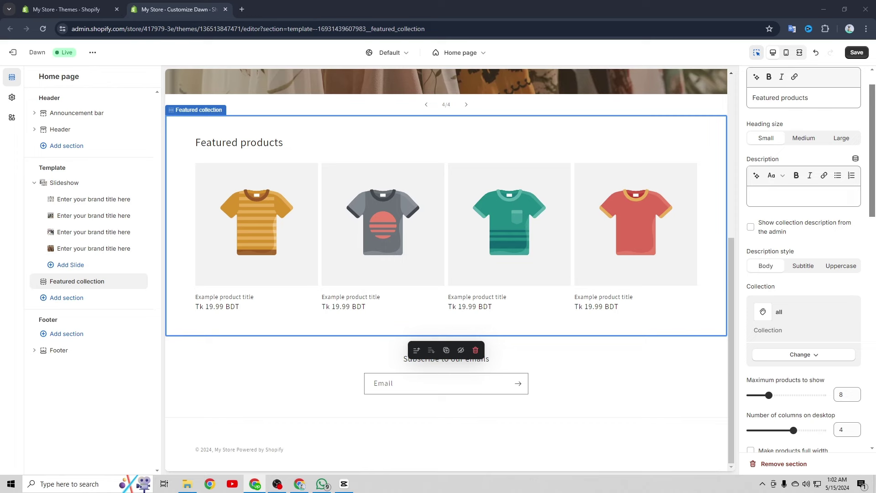
scroll(392, 308, "up", 6)
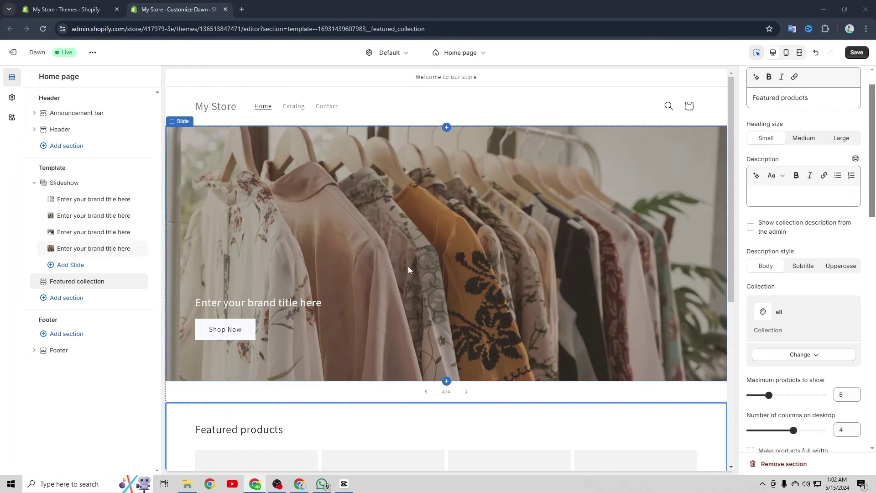
scroll(576, 232, "down", 3)
scroll(574, 234, "down", 4)
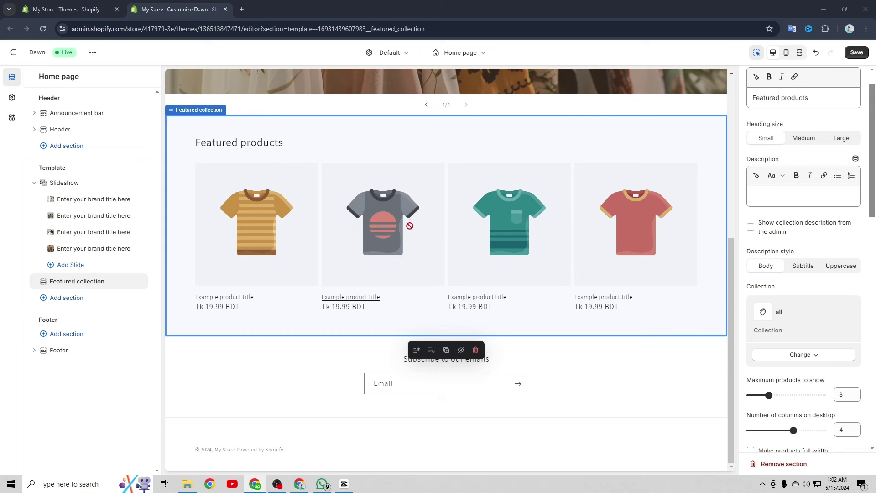
Add a Featured product section and an extra image slide, then delete both
left_click(74, 299)
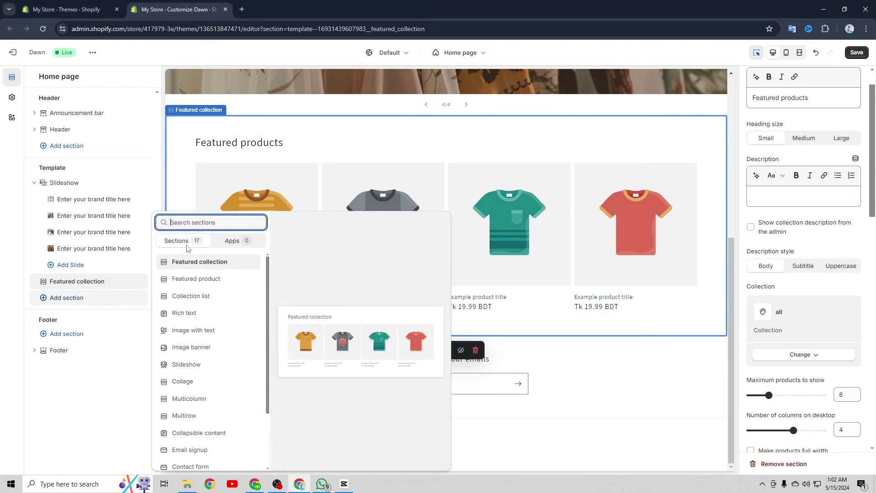
left_click(202, 279)
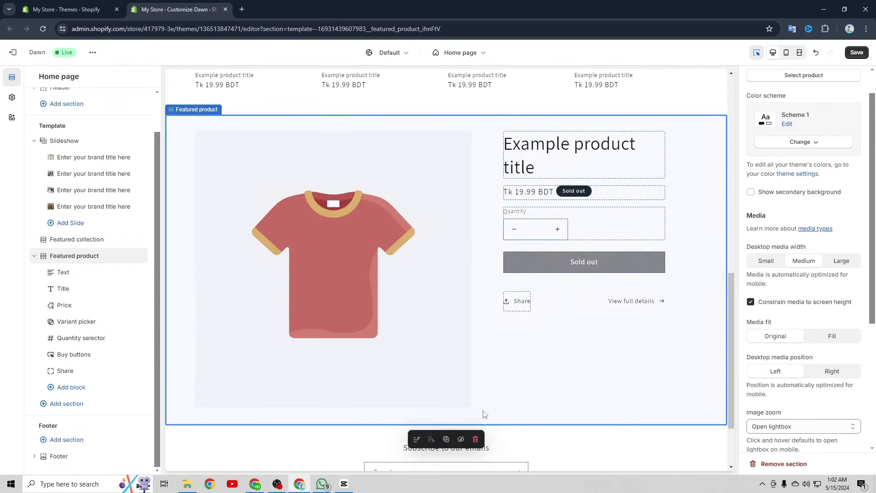
left_click(475, 439)
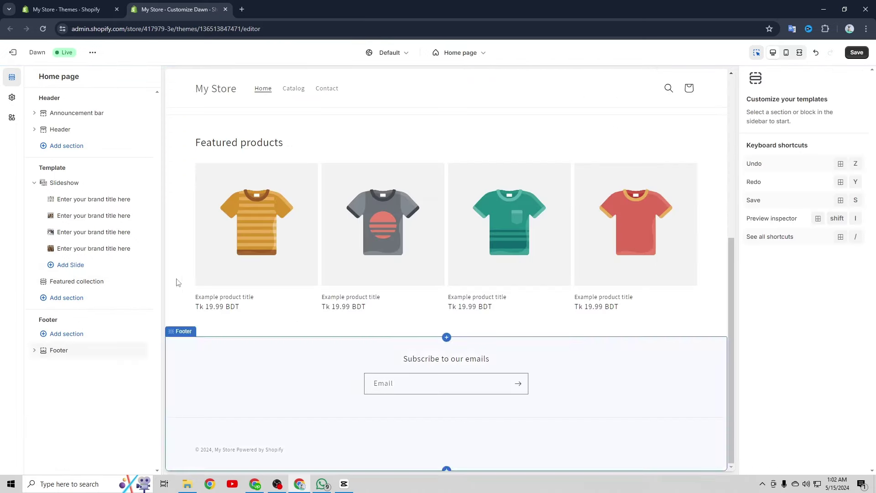
left_click(80, 270)
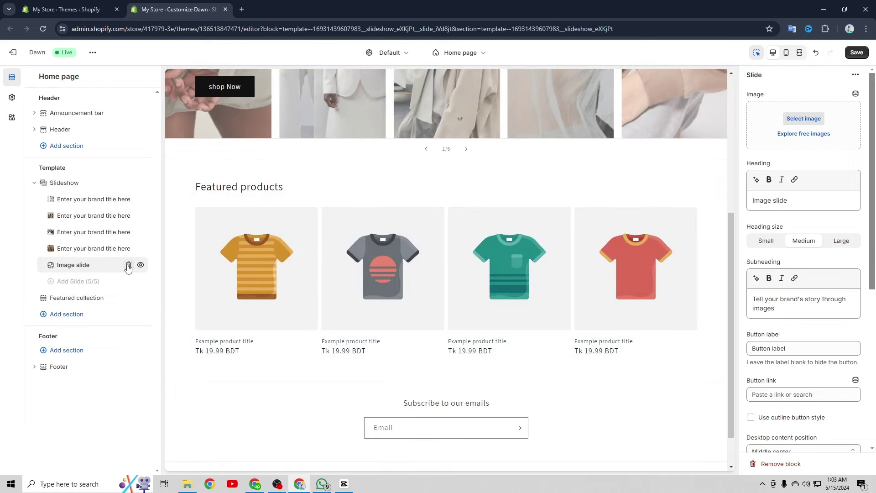
left_click(126, 266)
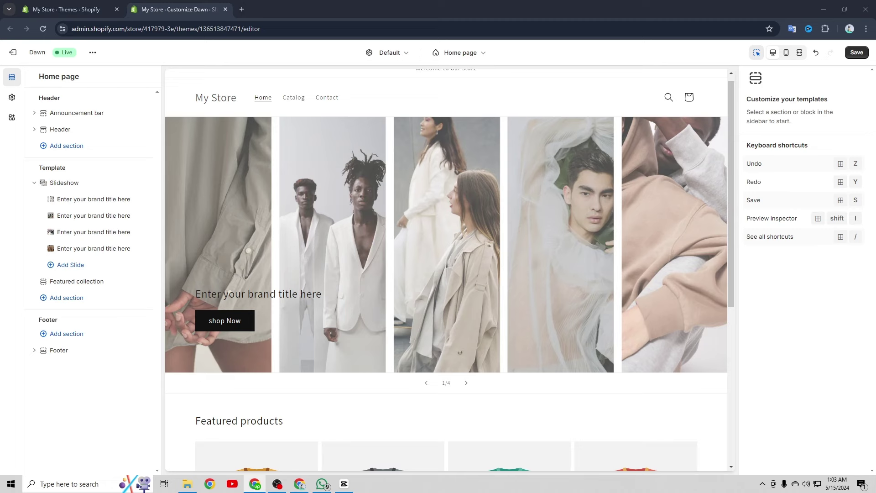
left_click(77, 298)
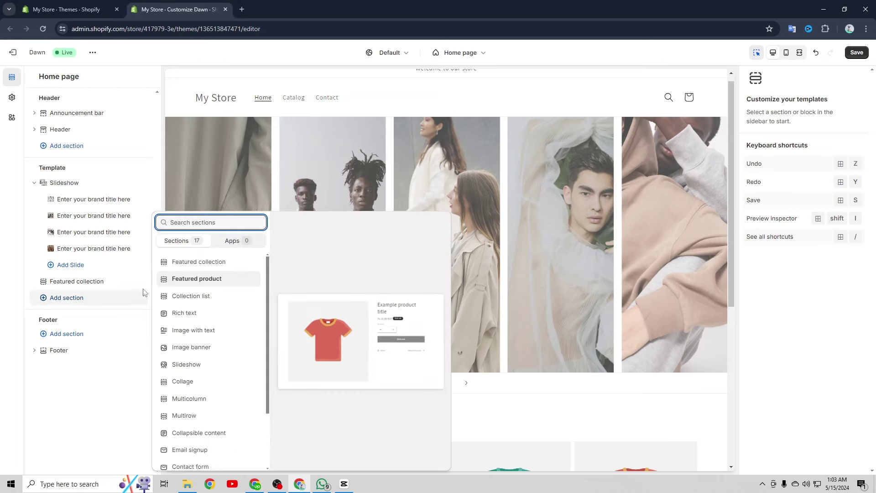
Return to the store admin's Products page and start a new product
left_click(66, 9)
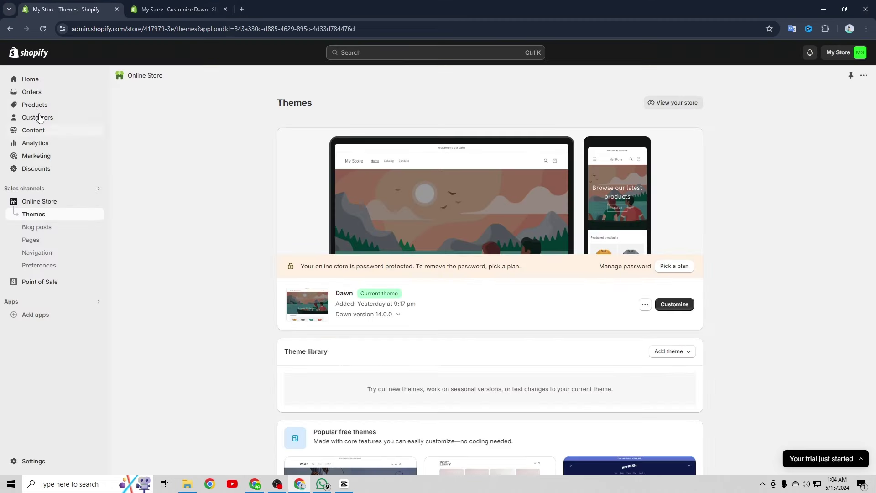
left_click(36, 105)
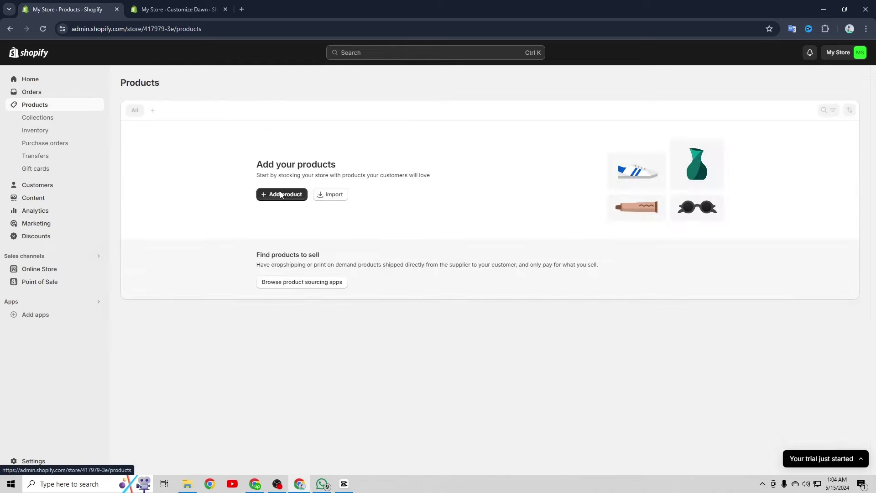
left_click(285, 196)
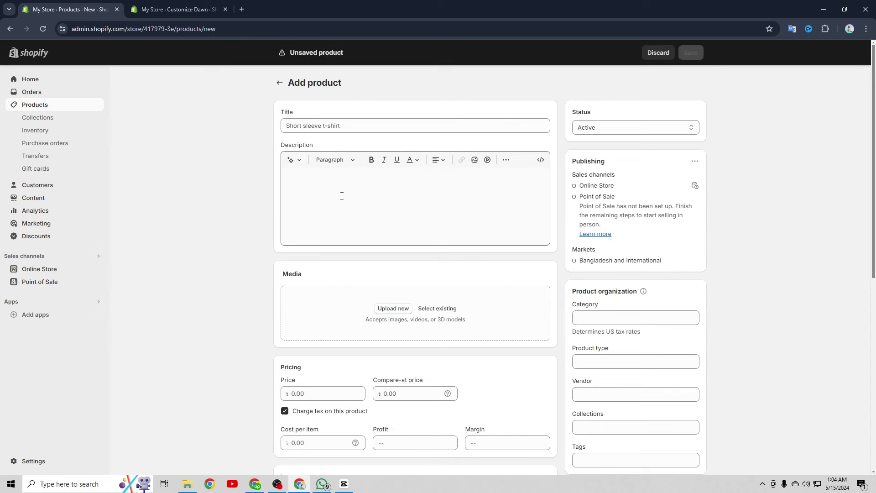
Title the product 'Sweatshirt' by trimming the pasted ' (1)' suffix
left_click(310, 126)
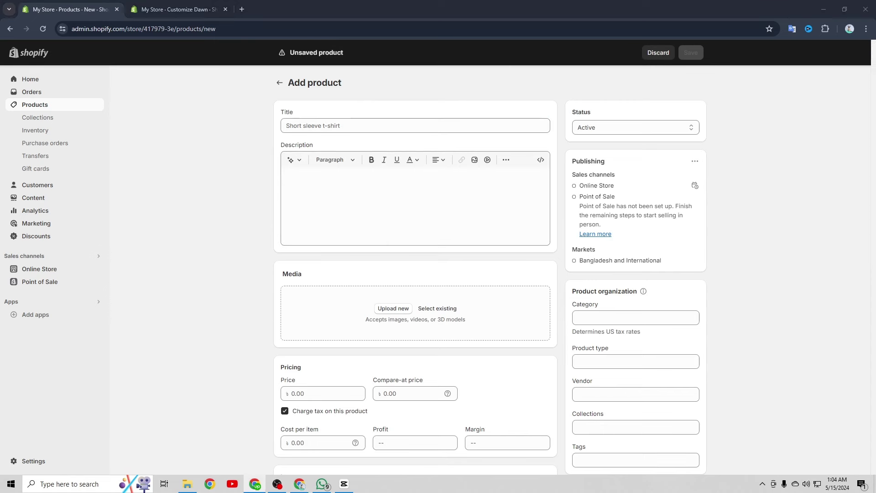
type("Sweatshirt (1)")
left_click(320, 202)
left_click(348, 125)
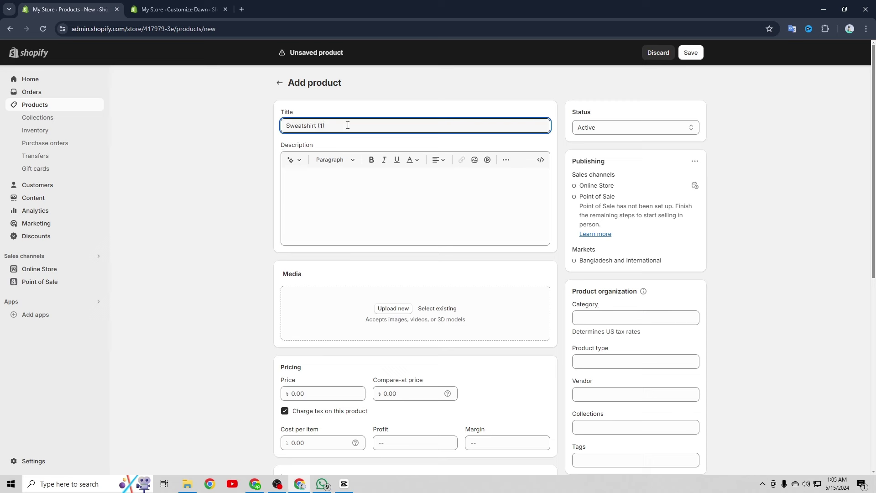
key("BackSpace")
key("BackSpace")
left_click(315, 193)
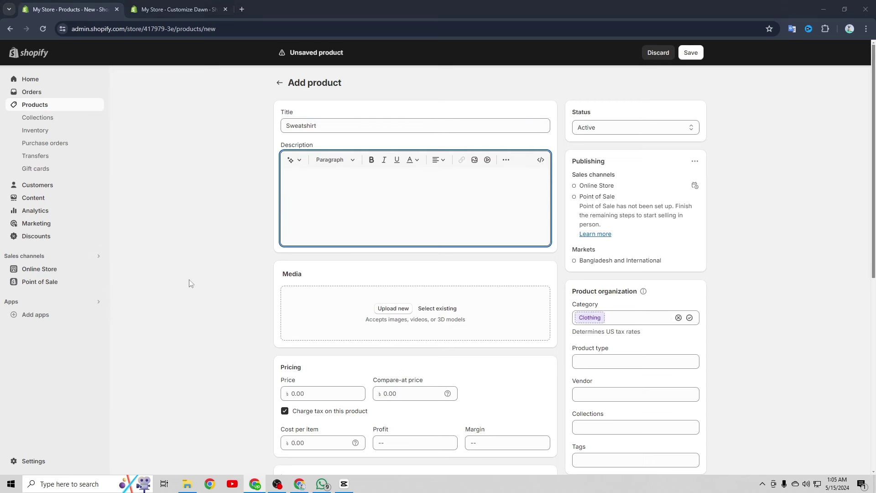
left_click(337, 125)
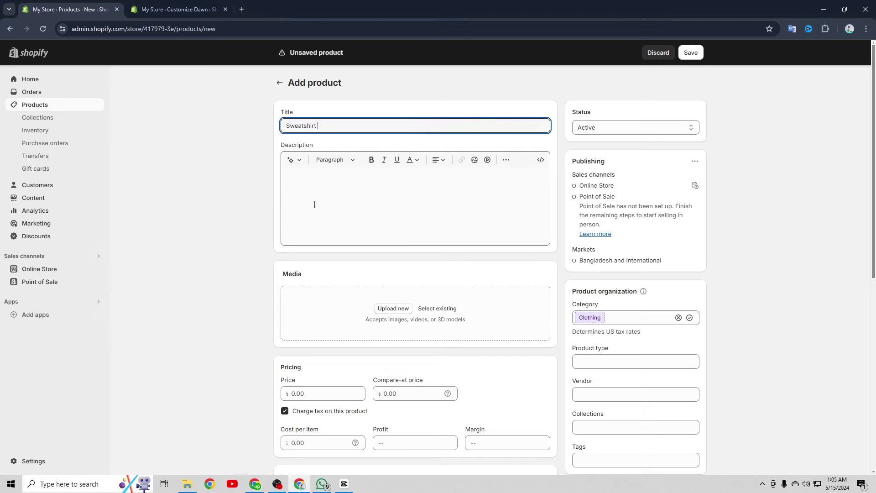
left_click(313, 204)
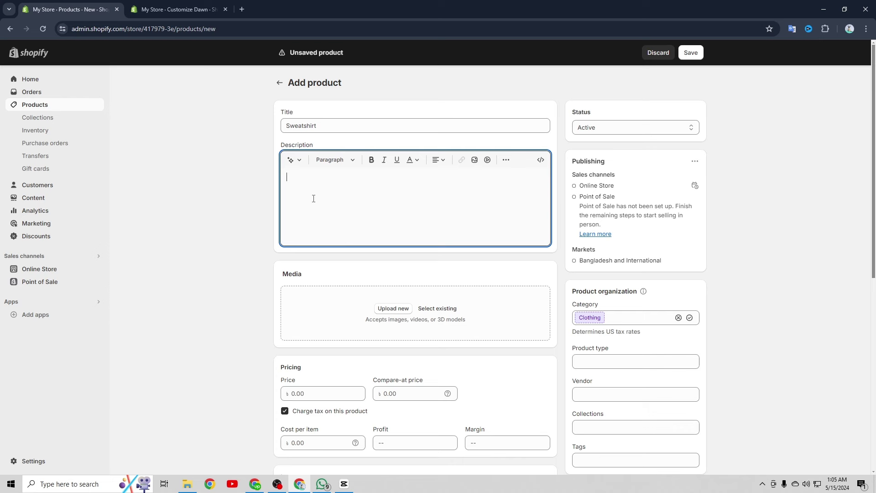
left_click(301, 165)
scroll(391, 248, "down", 1)
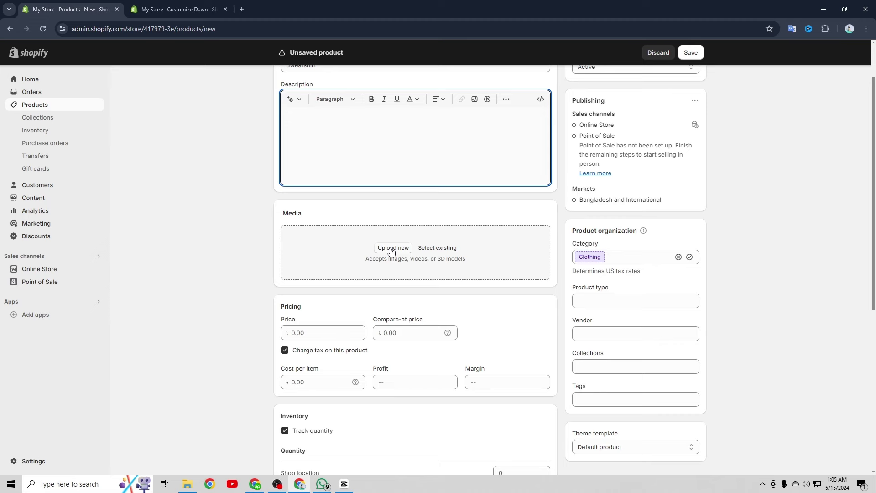
Add the sweatshirt images to the product's Media
left_click(391, 249)
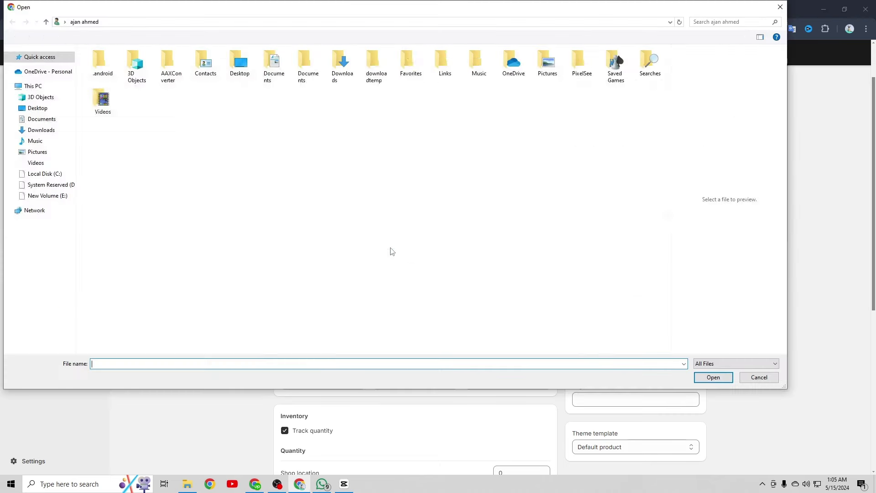
left_click(773, 7)
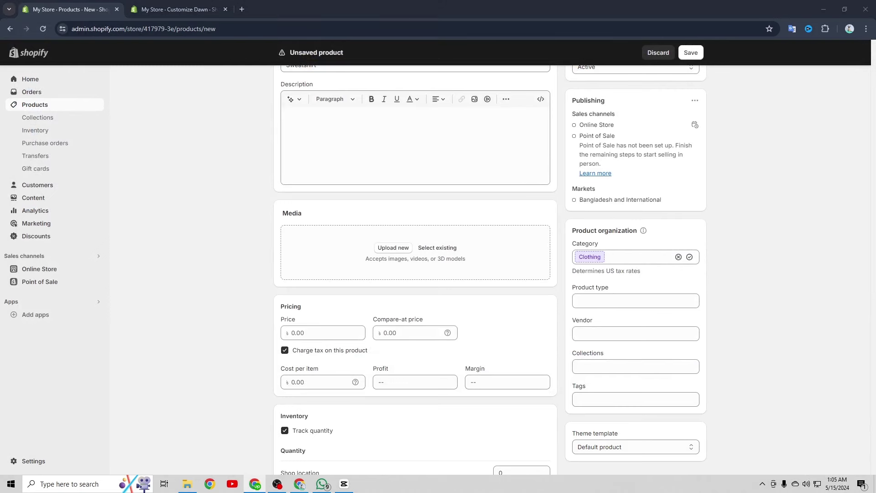
left_click_drag(294, 290, 311, 273)
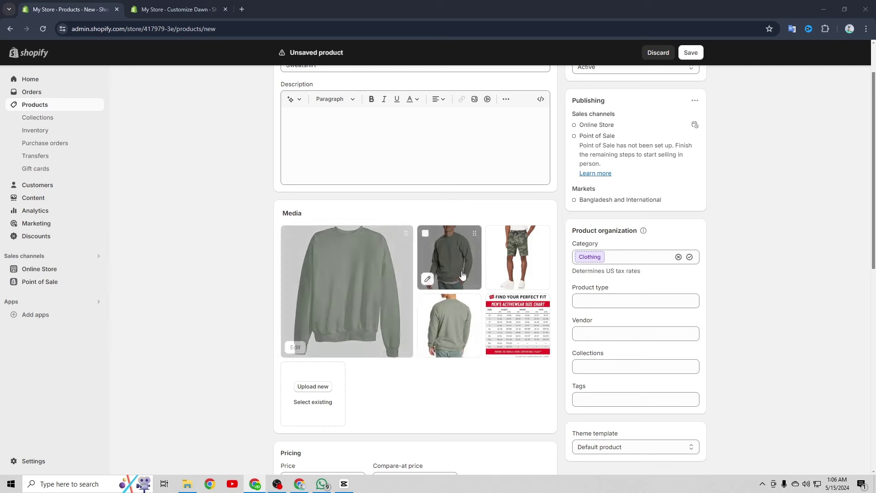
Set price 79.00 and compare-at price 99.00, then save the product
scroll(367, 313, "down", 4)
left_click(308, 297)
type("7")
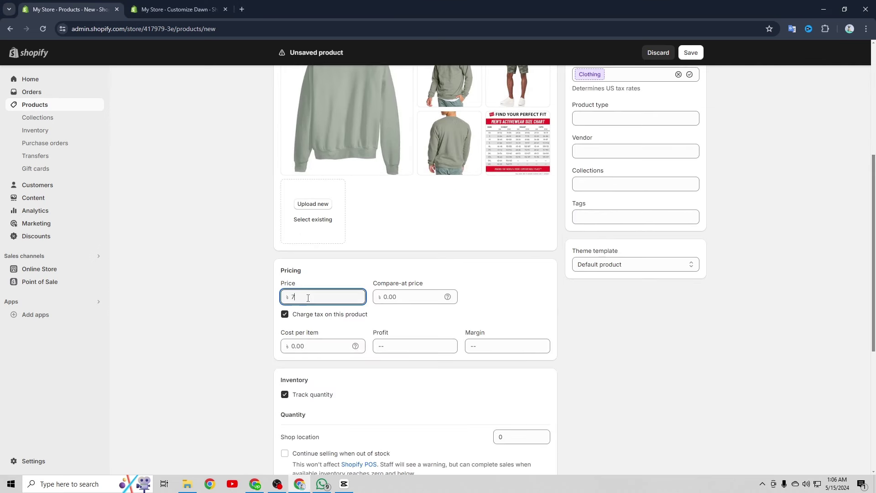
type("9")
left_click(402, 301)
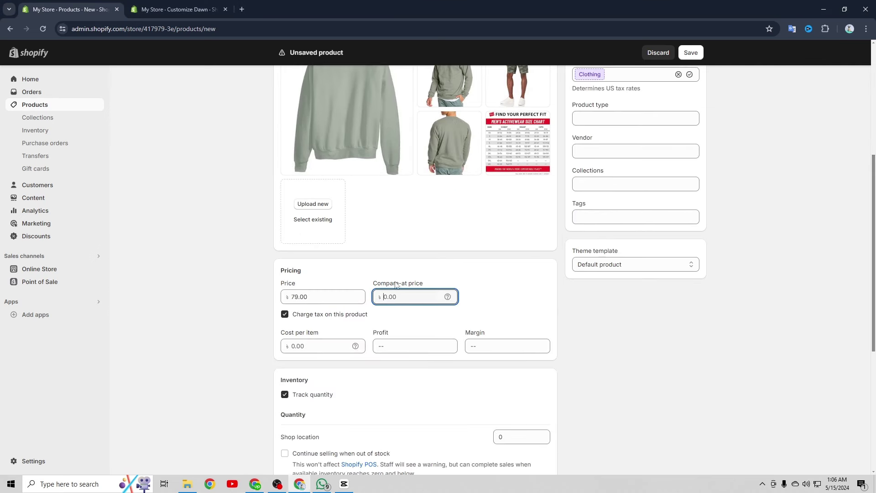
left_click_drag(370, 286, 401, 297)
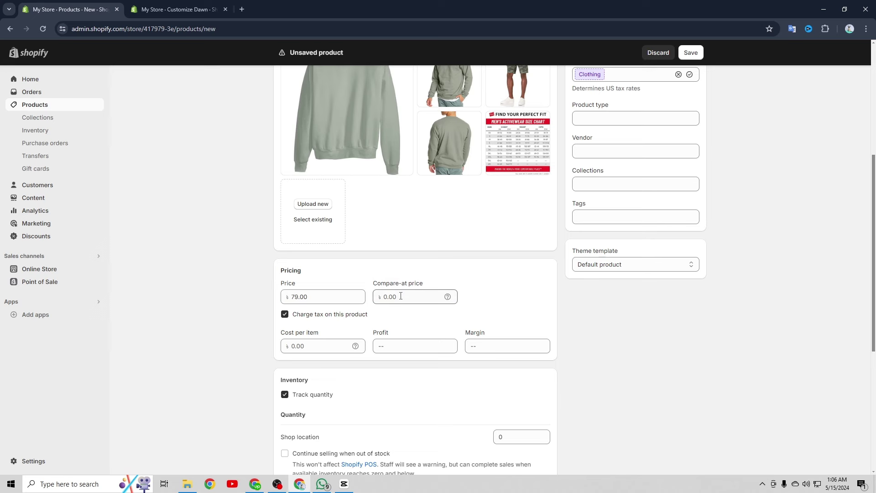
left_click(401, 296)
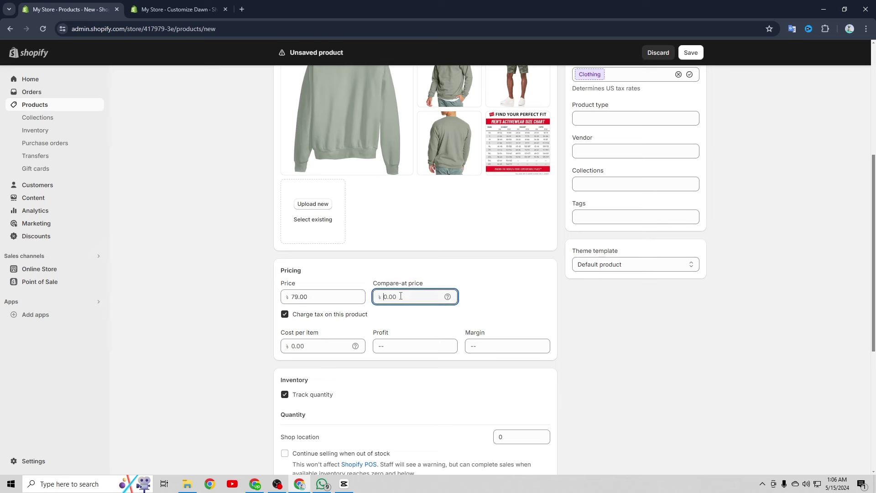
type("99")
scroll(342, 276, "down", 3)
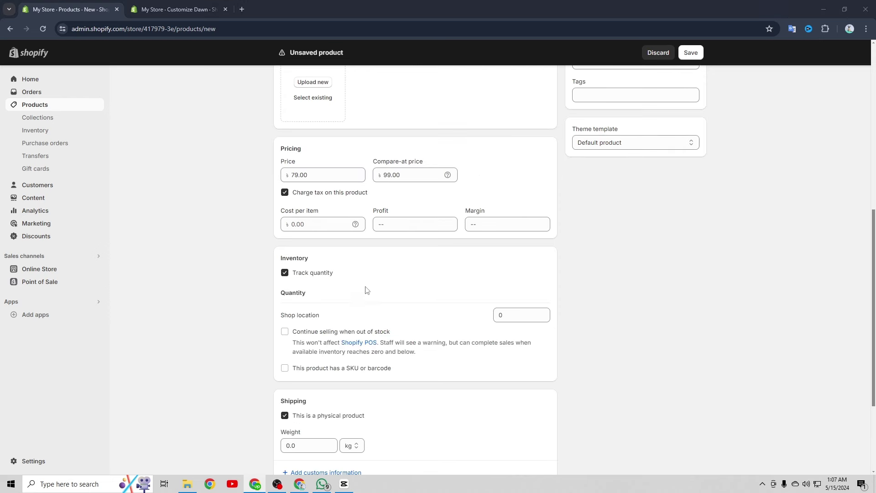
scroll(365, 308, "down", 3)
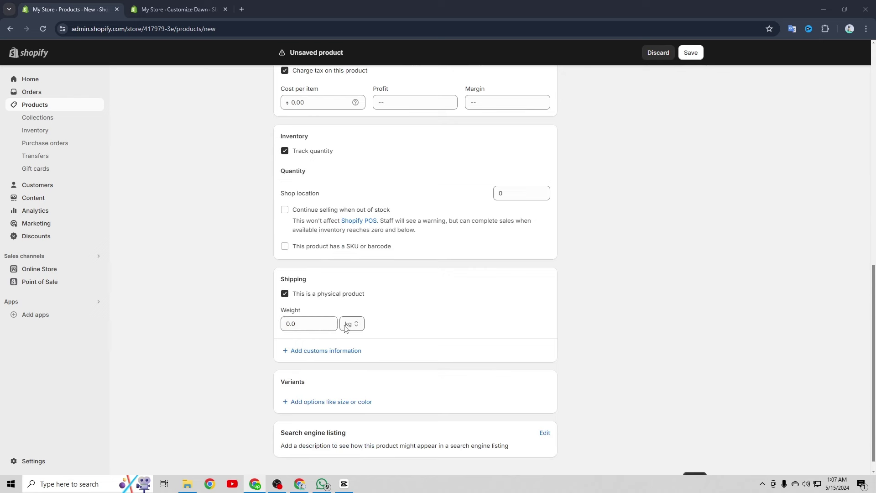
scroll(440, 309, "down", 1)
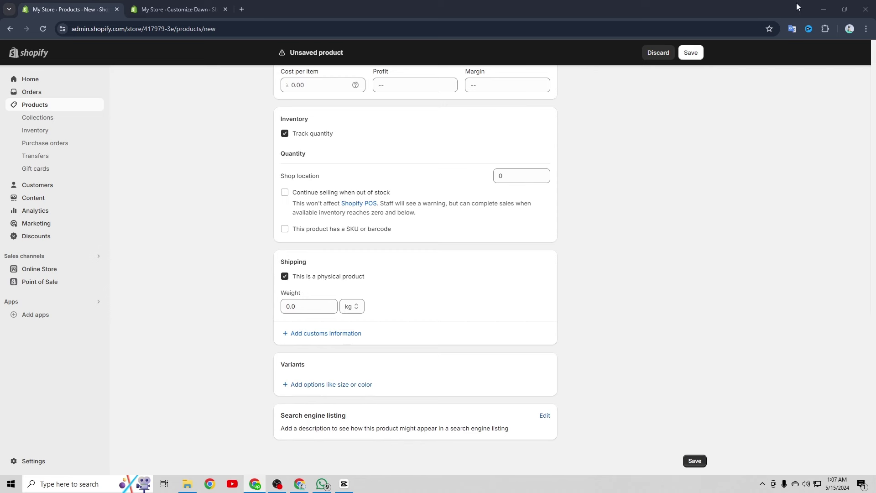
left_click(691, 54)
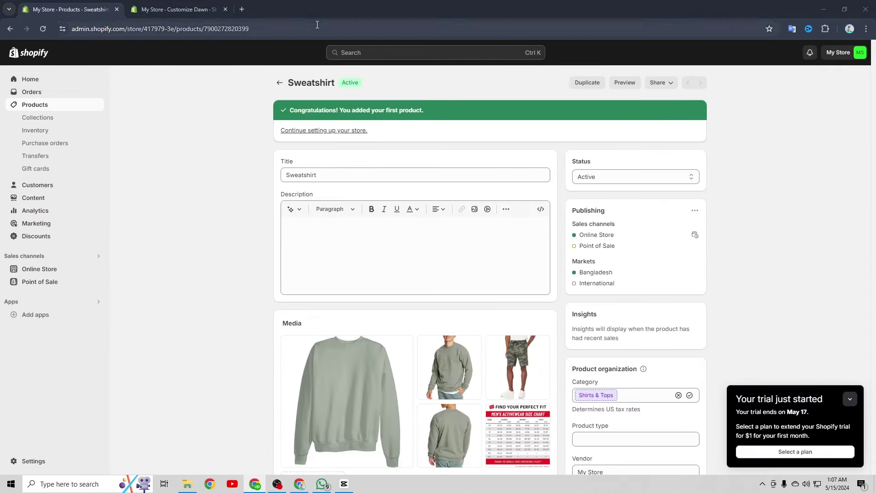
Delete the Home page collection from Products > Collections
left_click(280, 82)
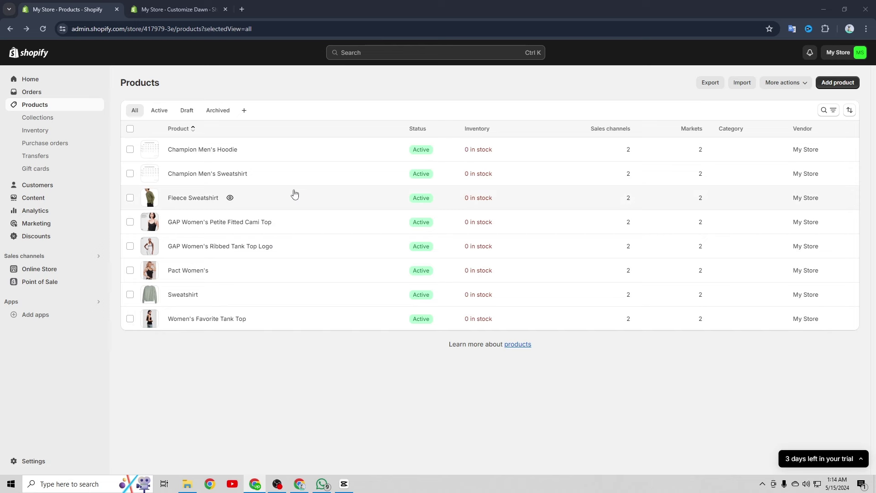
left_click(52, 119)
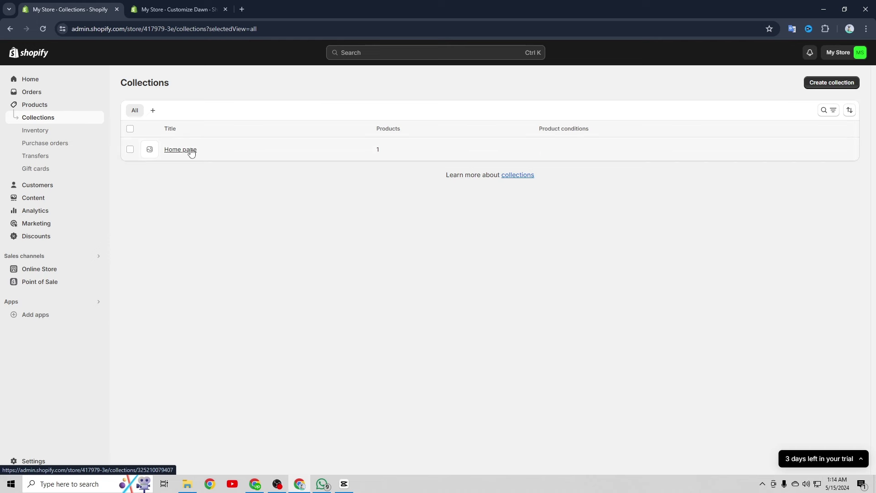
left_click(130, 149)
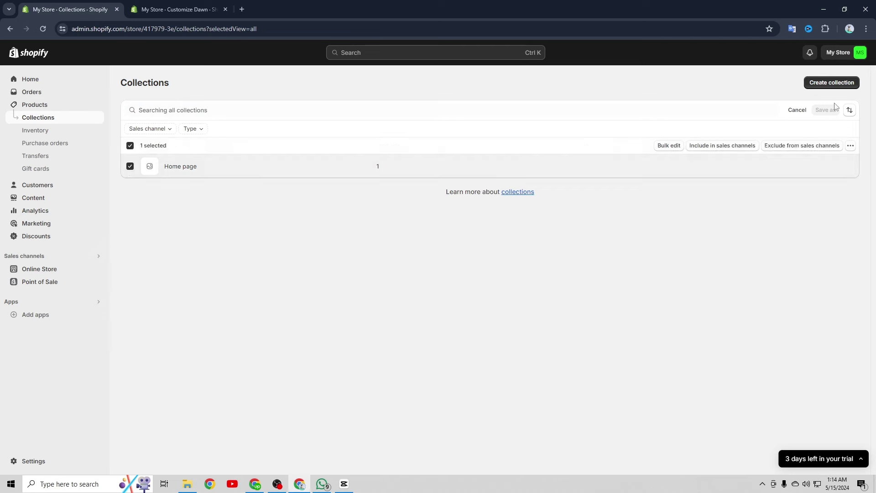
left_click(851, 145)
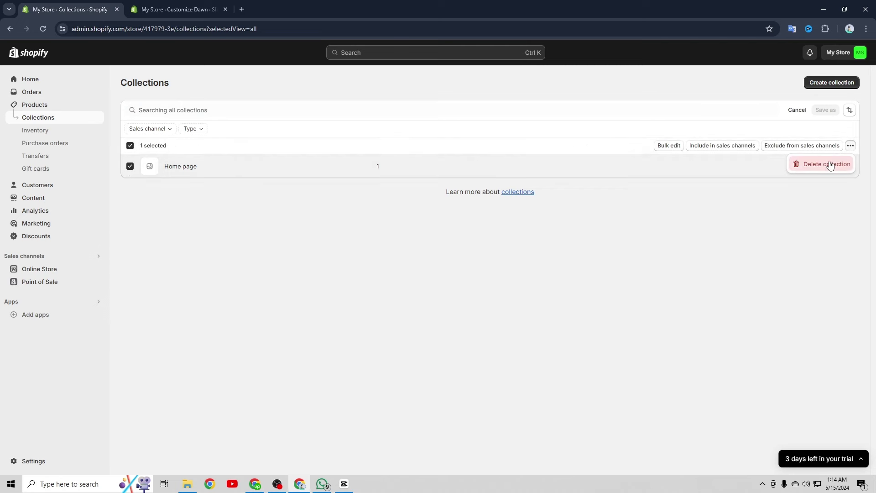
left_click(827, 164)
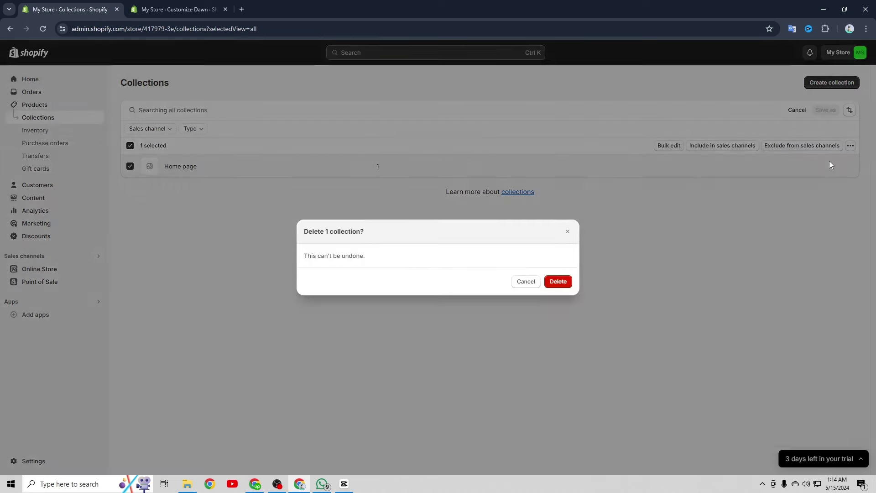
left_click(554, 282)
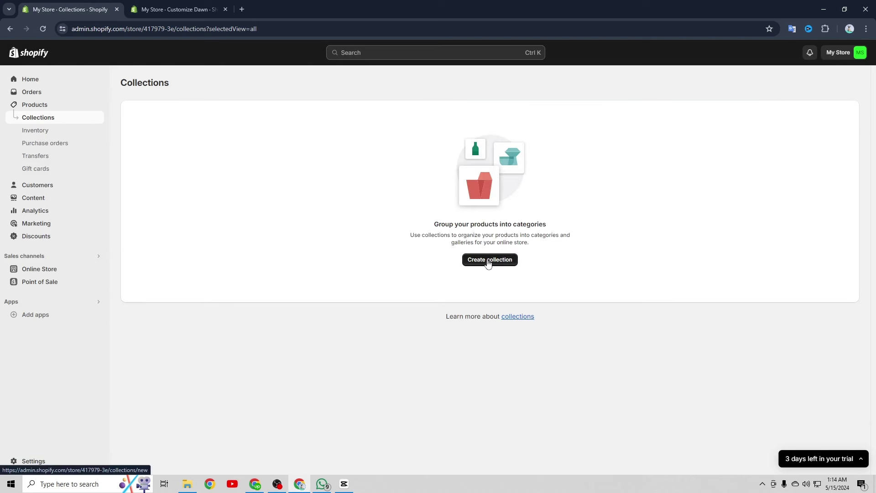
Create a collection titled 'Women' with a woman's photo as its image and save it
left_click(488, 261)
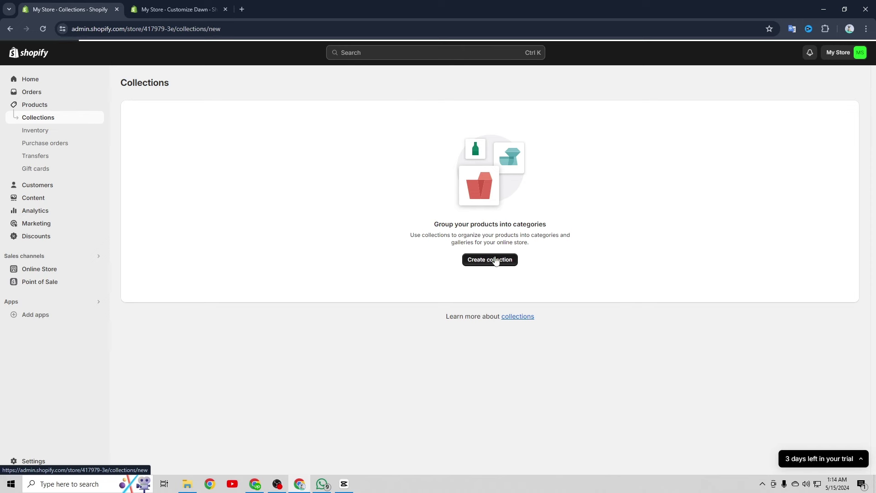
left_click(310, 122)
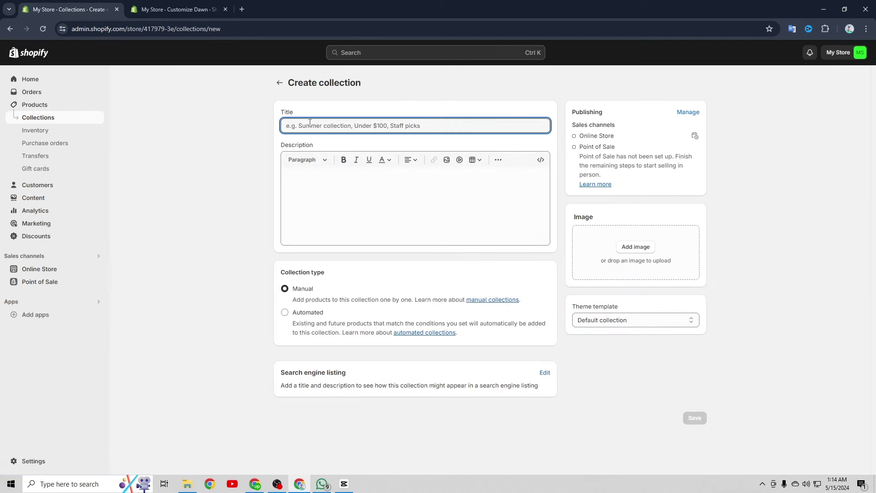
type("Women")
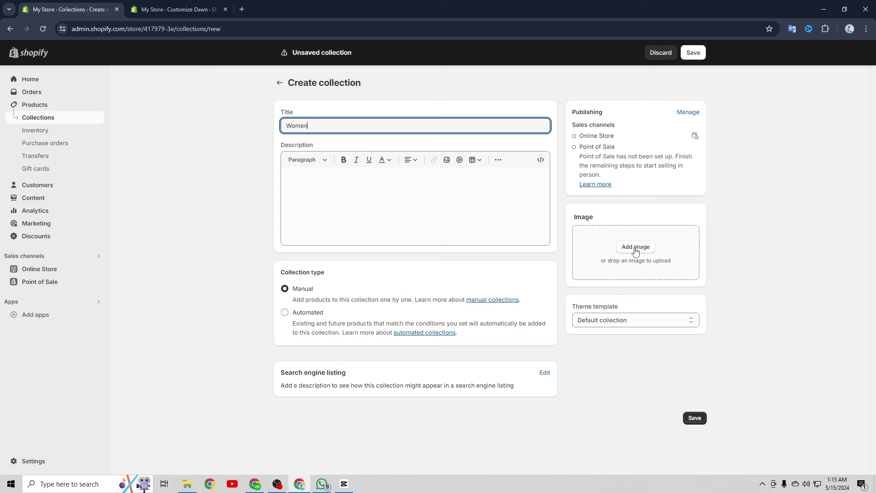
left_click(636, 251)
left_click_drag(11, 490, 635, 286)
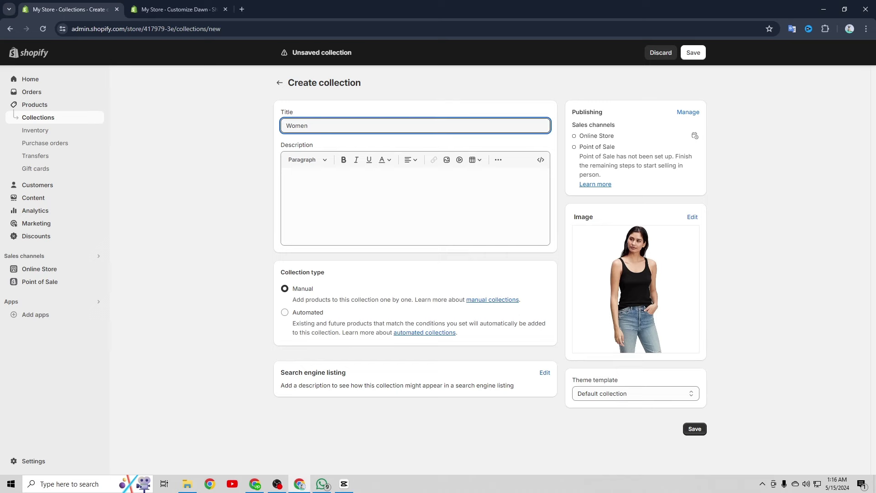
key("ctrl+s")
Create and save a second collection, men, in a new tab, then view the Collections list
right_click(389, 131)
left_click(516, 142)
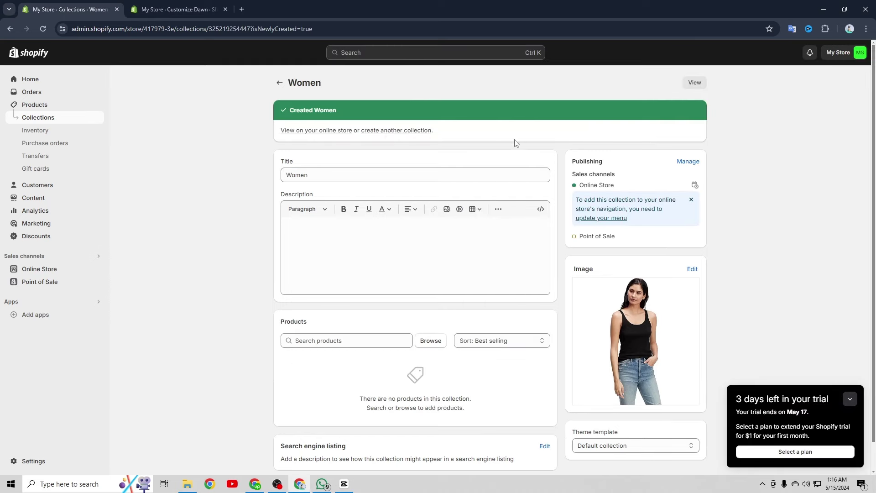
left_click(404, 131, "ctrl")
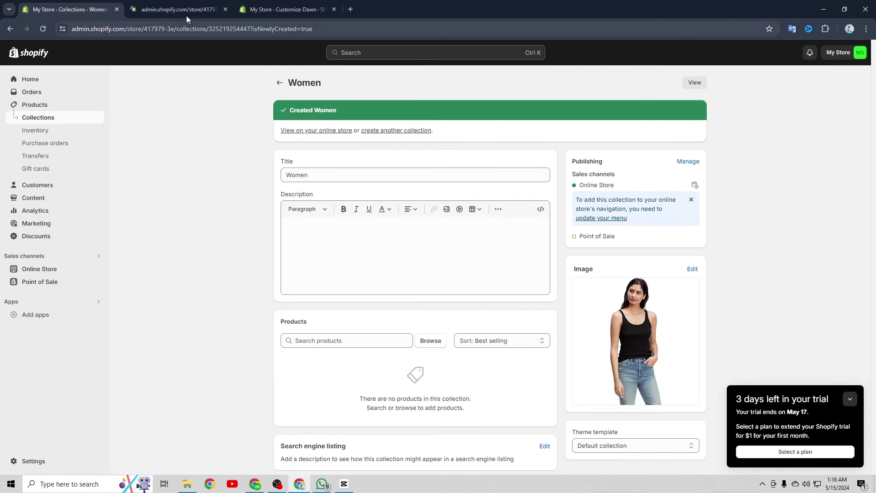
left_click(182, 10)
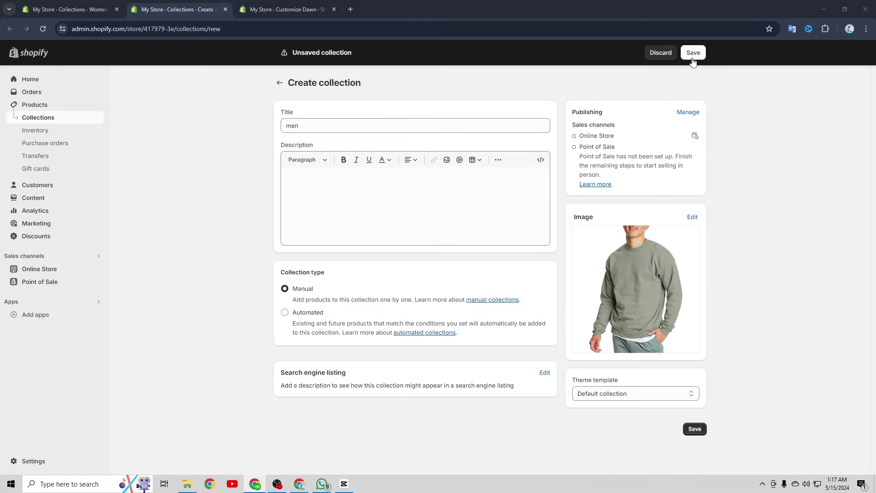
left_click(692, 58)
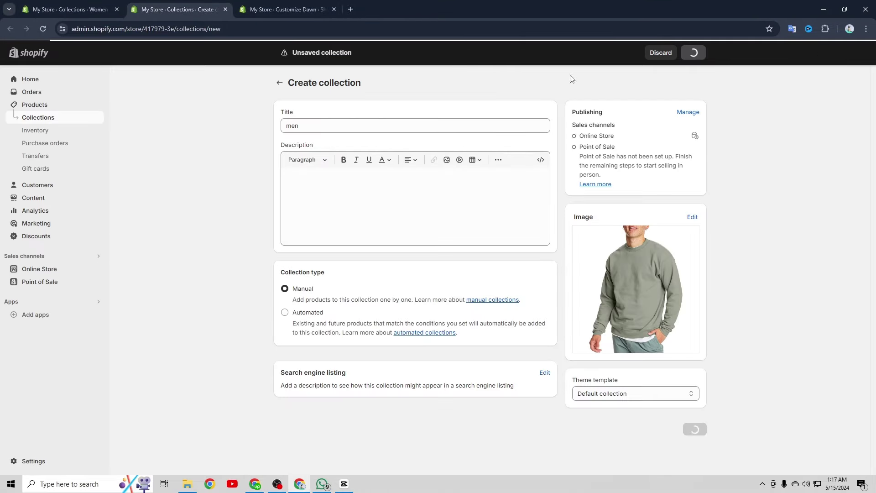
left_click(91, 8)
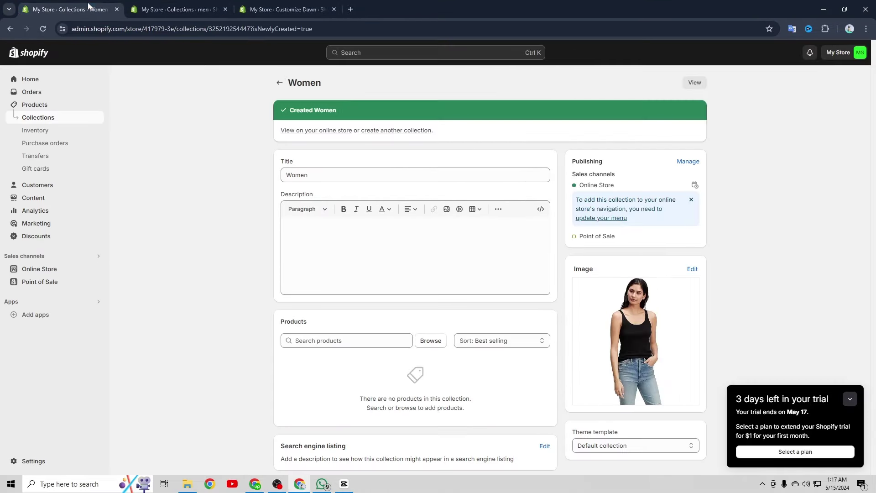
left_click(39, 118)
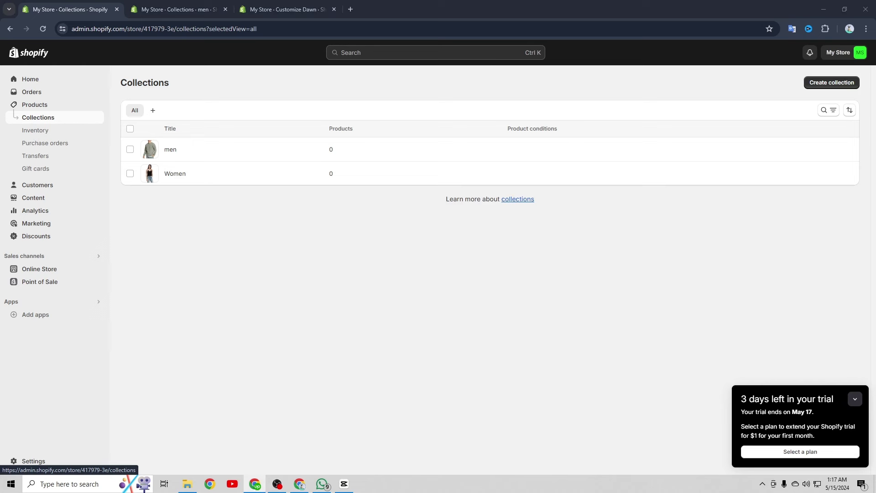
Create and save a collection titled 'new arrivals' with a cover image
left_click(856, 399)
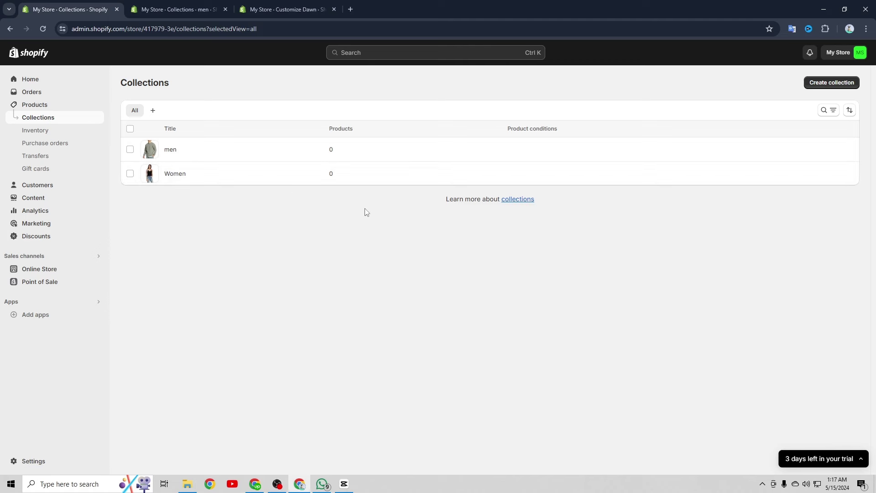
left_click(817, 83)
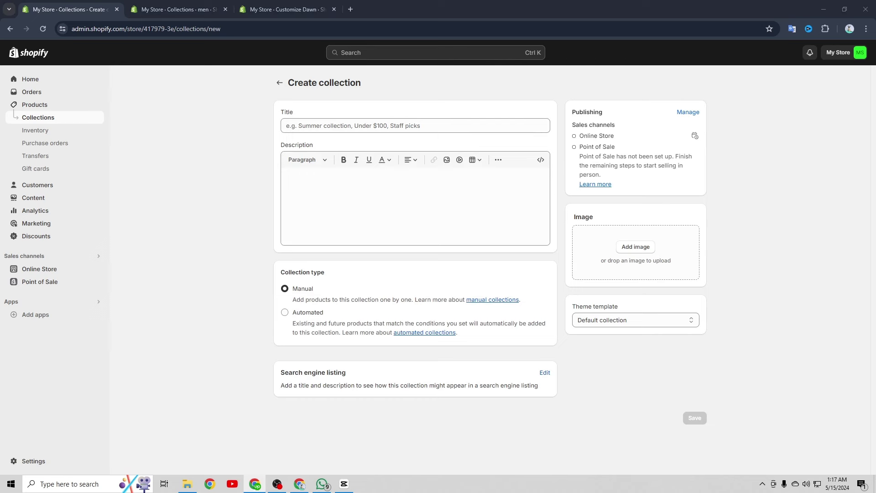
type("new arrivals")
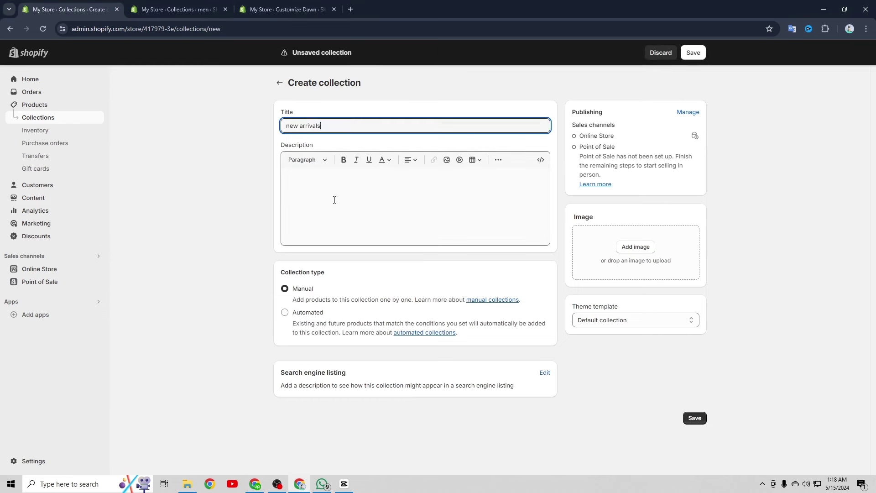
left_click(334, 200)
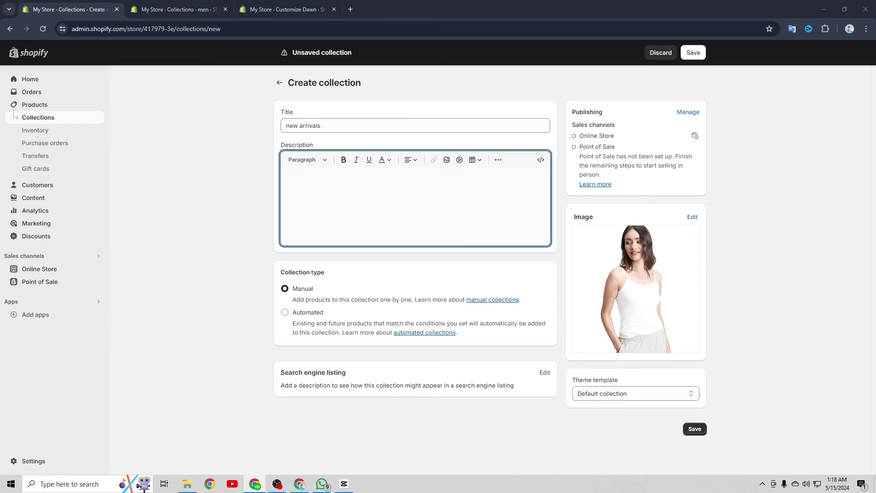
left_click(695, 55)
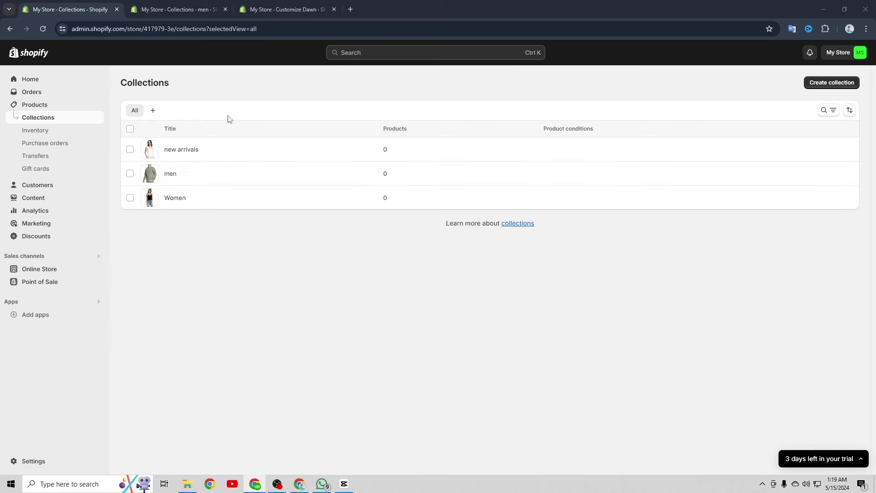
Add Champion Men's Hoodie, Champion Men's Sweatshirt, Fleece Sweatshirt and Sweatshirt to men
left_click(57, 106)
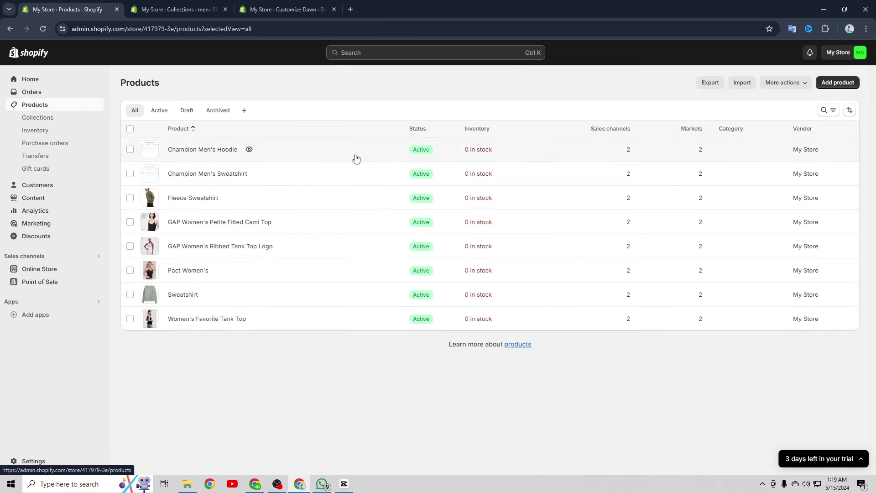
left_click(130, 197)
left_click(130, 149)
left_click(131, 173)
left_click(130, 294)
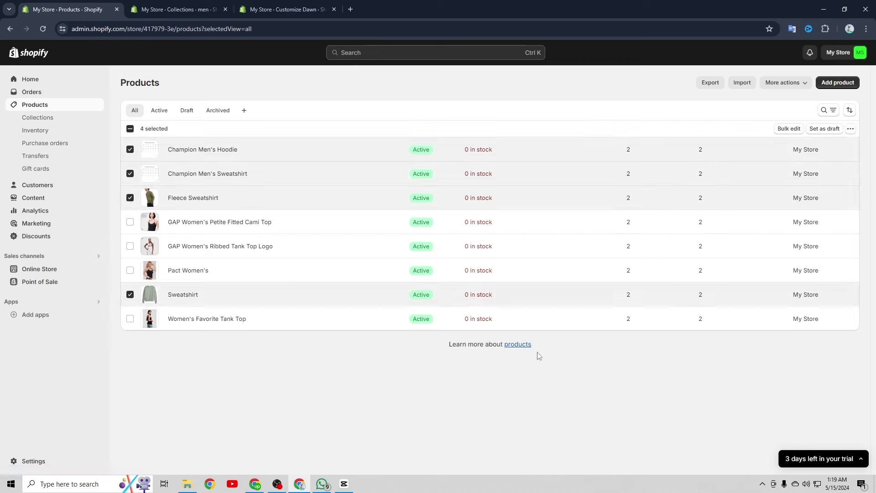
left_click(851, 129)
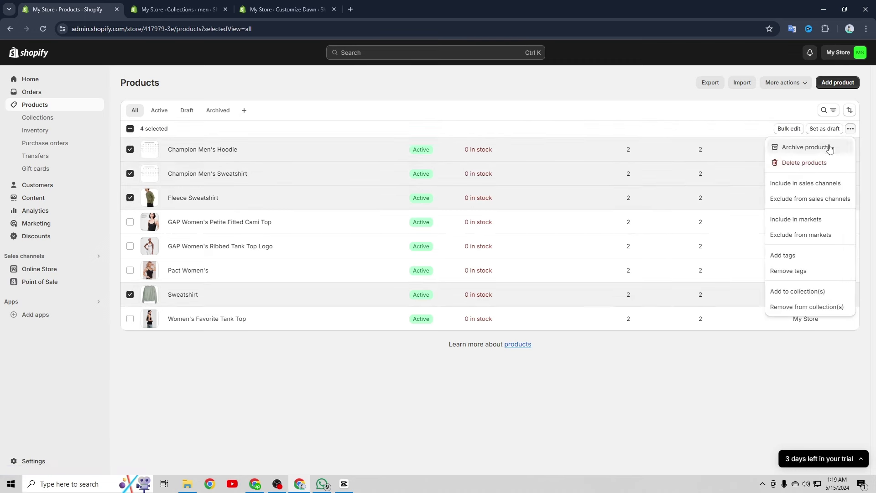
left_click(802, 292)
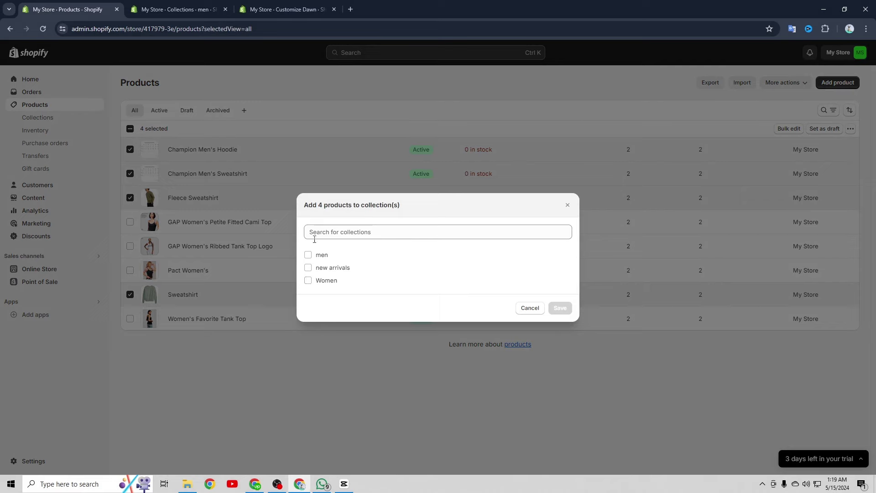
left_click(308, 255)
left_click(561, 329)
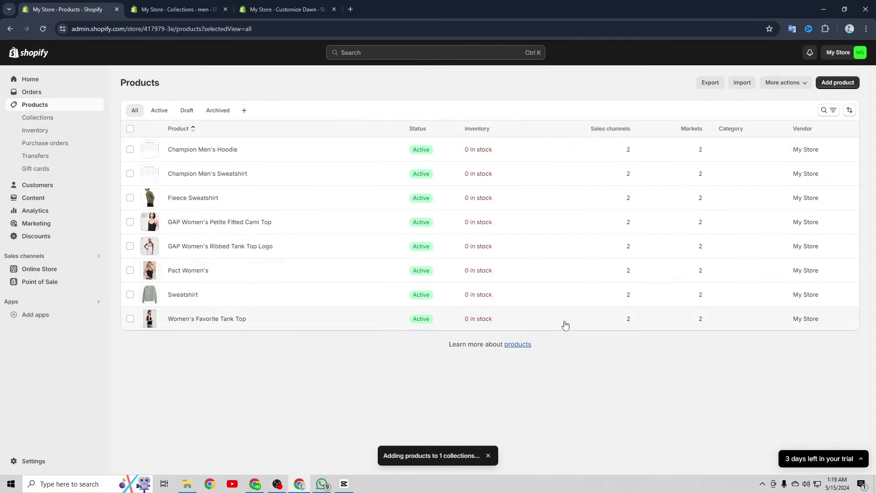
Add the two GAP women's tops, Pact Women's and Women's Favorite Tank Top to Women
left_click(130, 222)
left_click(130, 246)
left_click(131, 270)
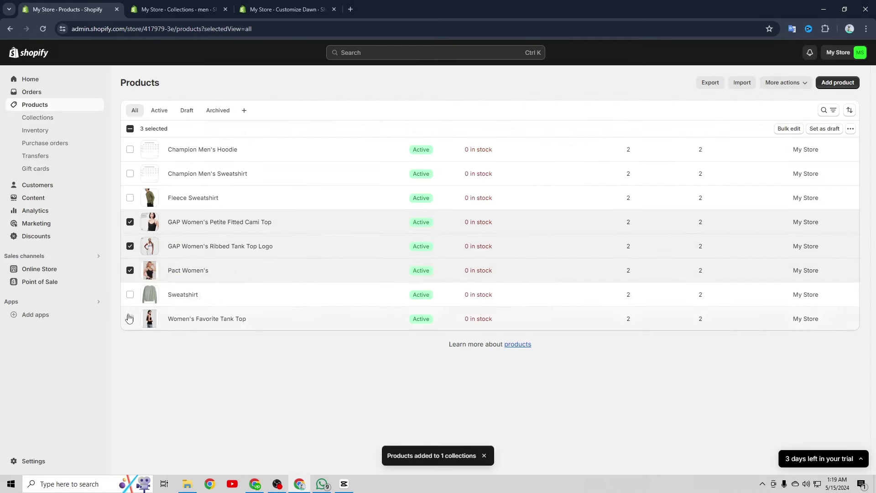
left_click(130, 318)
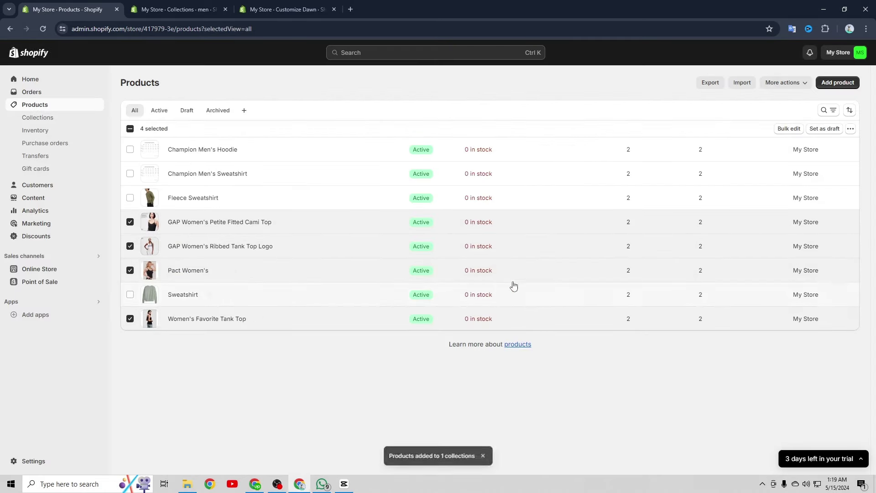
left_click(850, 128)
left_click(797, 289)
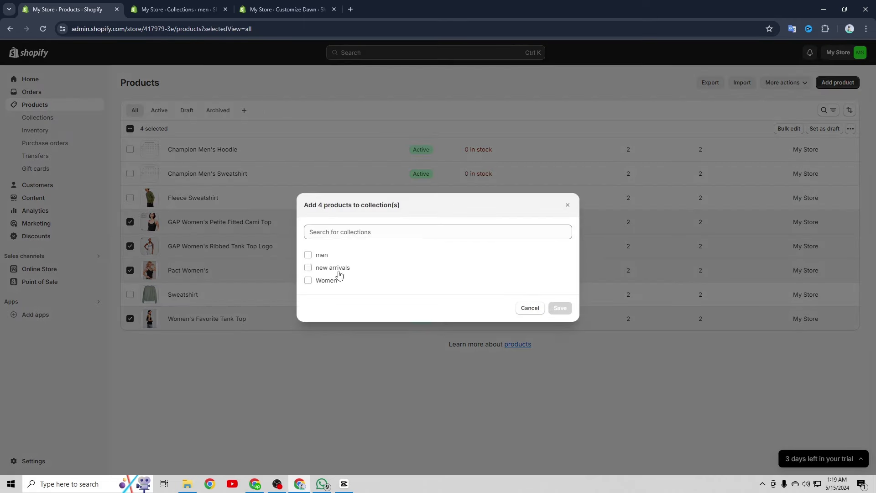
left_click(309, 280)
left_click(561, 330)
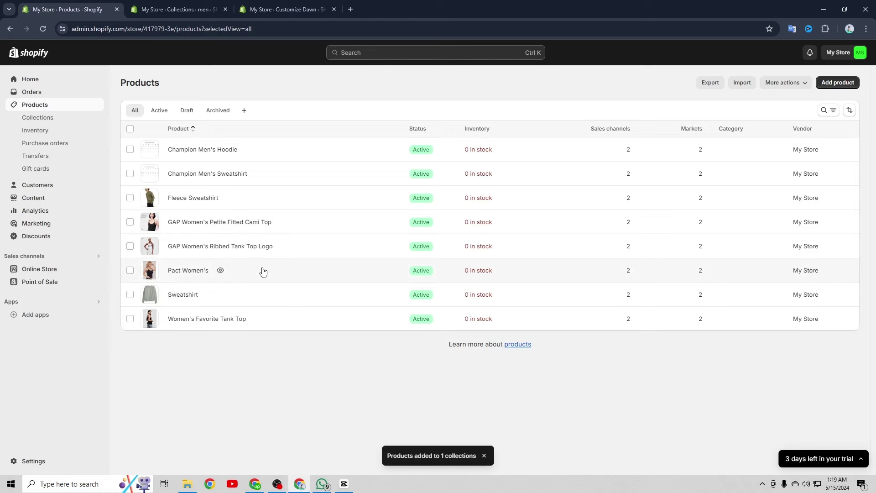
Add Fleece Sweatshirt, both GAP women's tops and Pact Women's to new arrivals
left_click(130, 198)
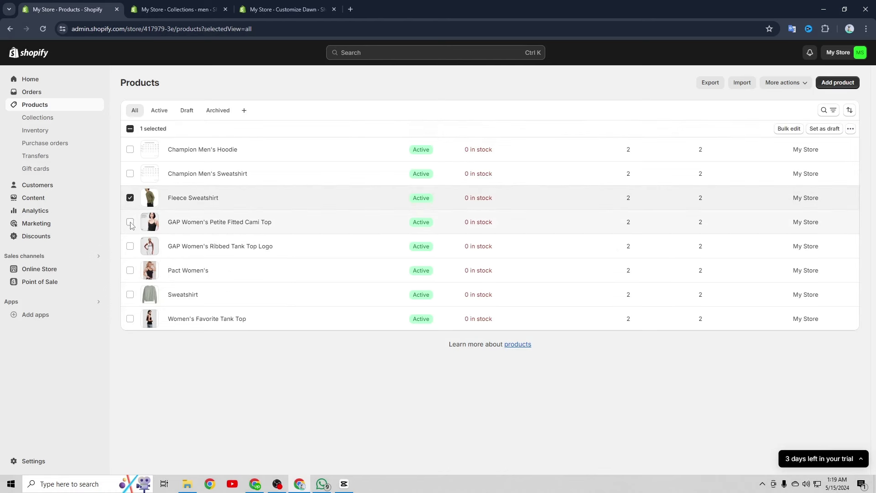
left_click(130, 222)
left_click(130, 246)
left_click(130, 270)
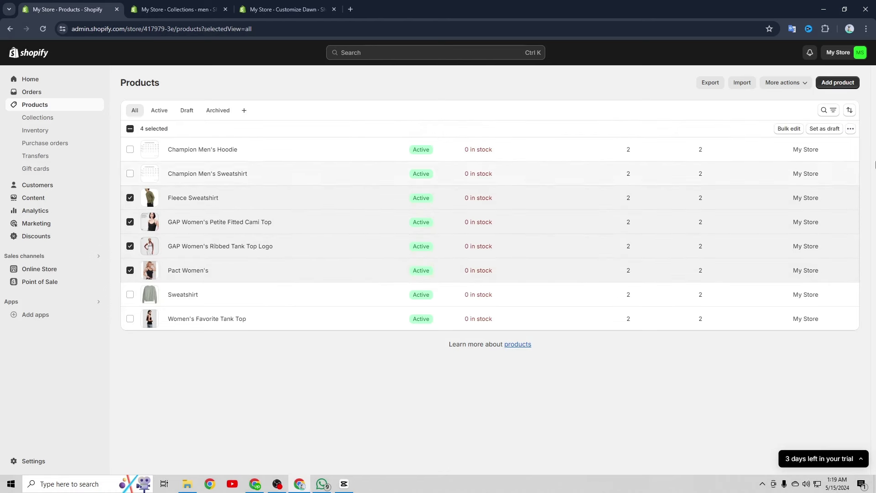
left_click(851, 128)
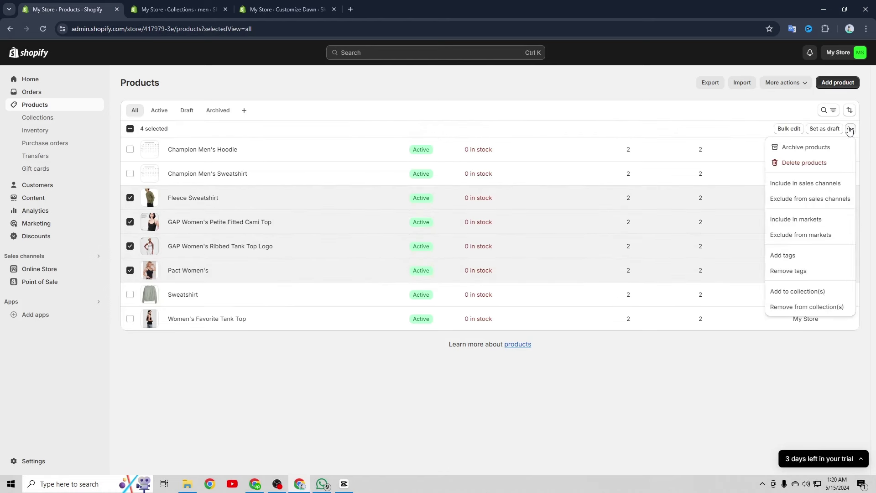
left_click(793, 292)
left_click(308, 270)
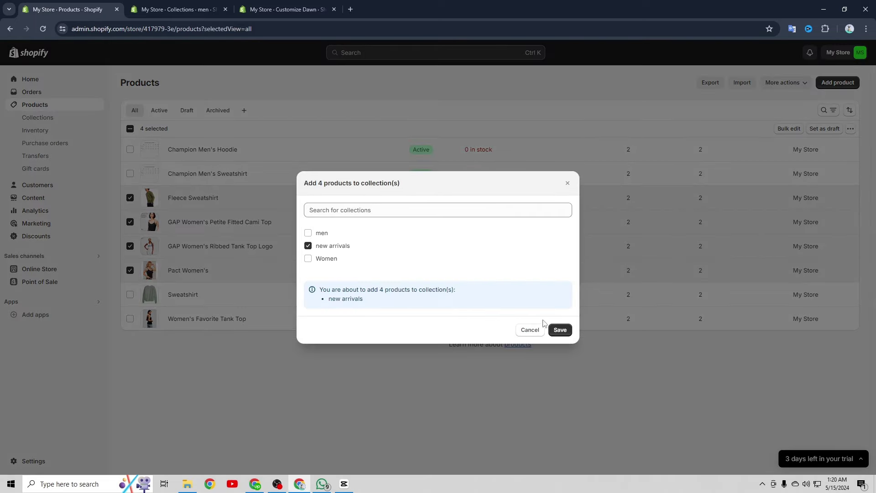
left_click(560, 330)
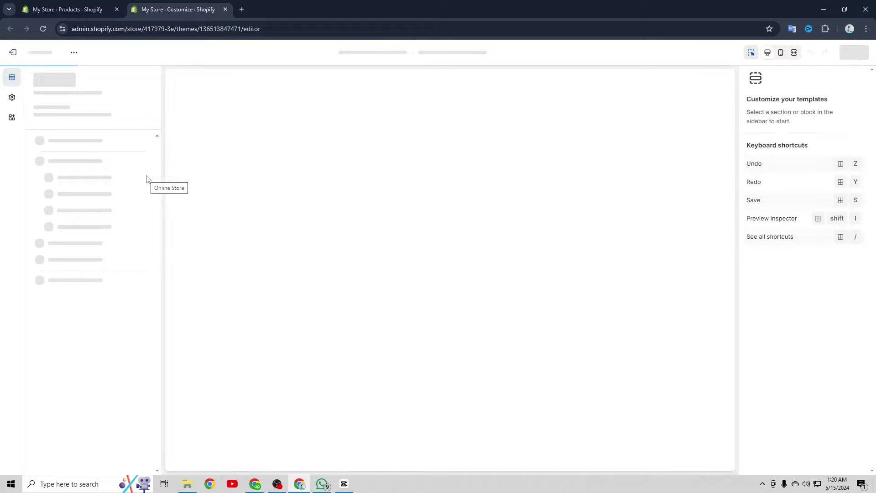
Delete the Featured collection section below the slideshow, then bring up the Add section list
scroll(374, 209, "down", 6)
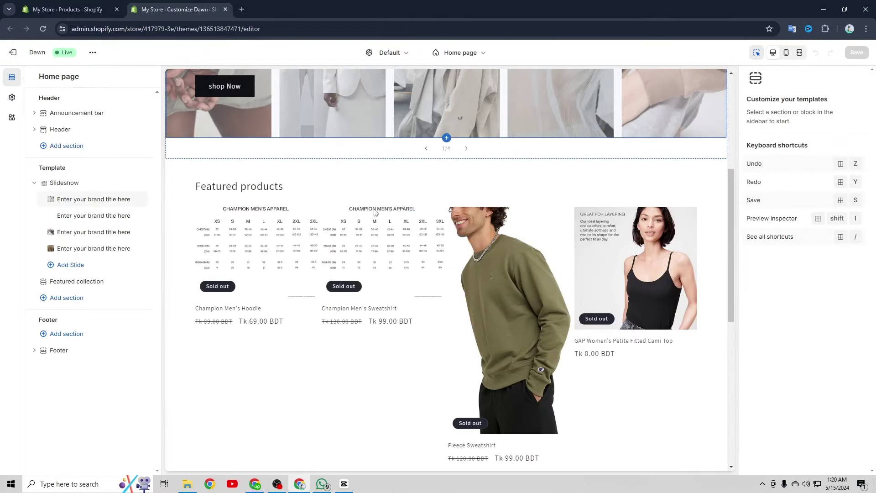
scroll(374, 213, "down", 3)
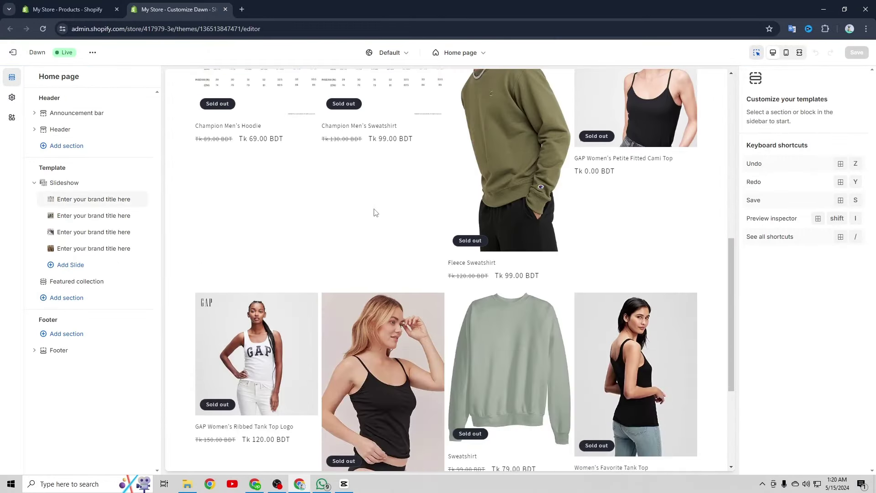
scroll(375, 212, "up", 6)
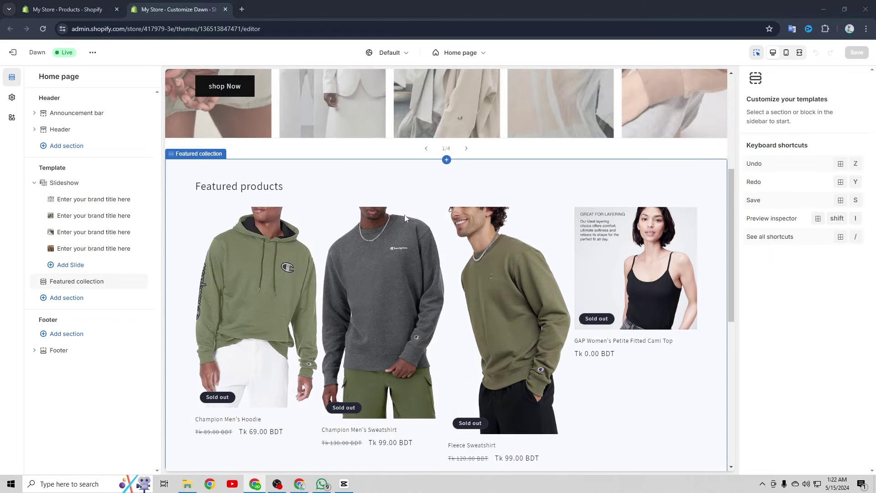
scroll(405, 218, "down", 1)
scroll(377, 232, "up", 1)
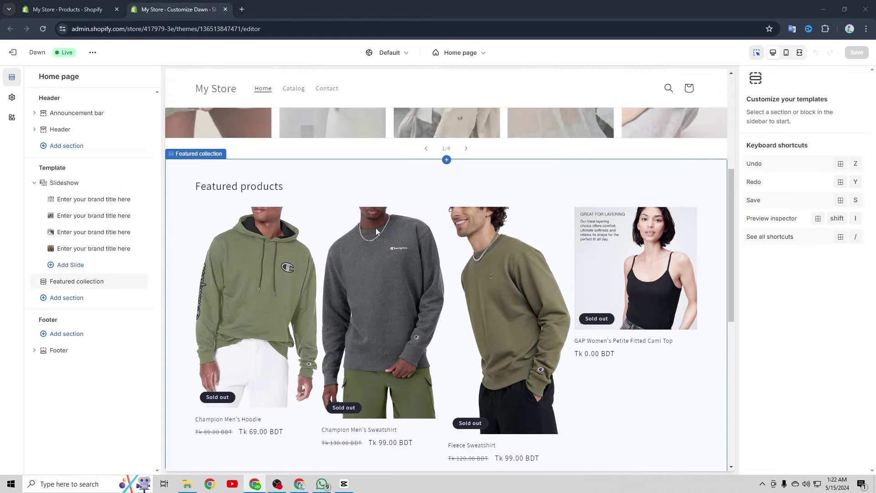
left_click(406, 251)
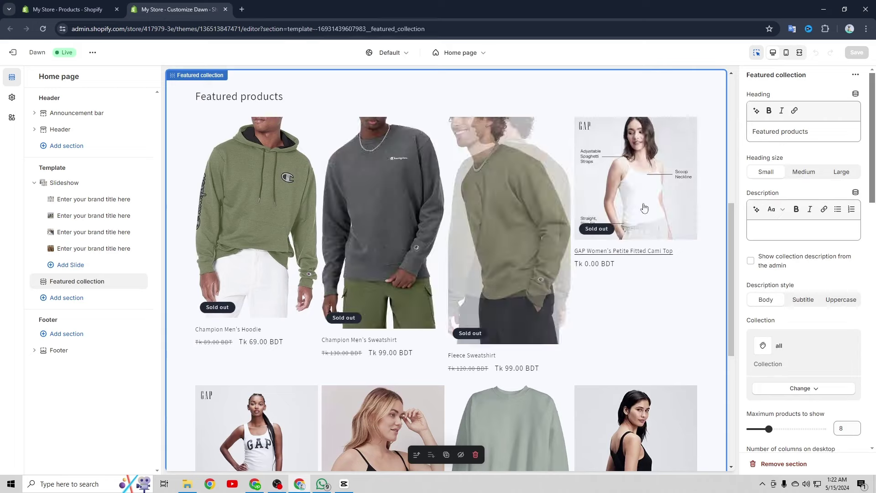
scroll(333, 231, "up", 2)
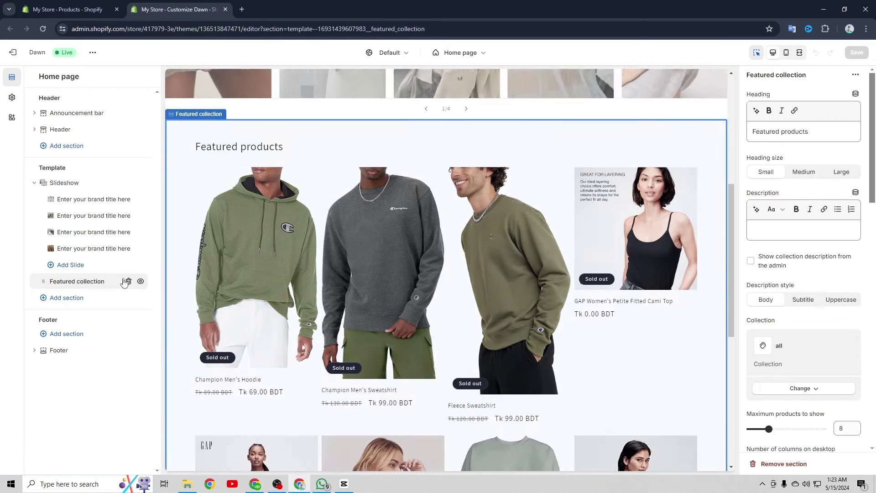
left_click(124, 281)
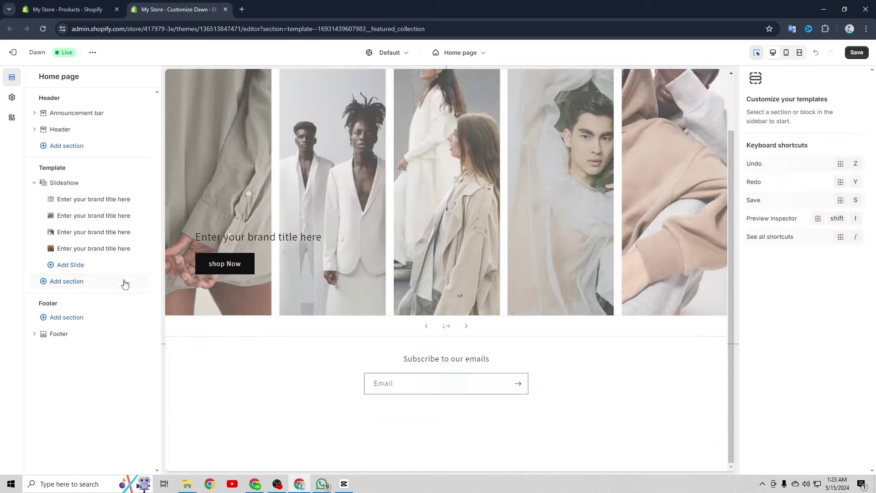
left_click(95, 287)
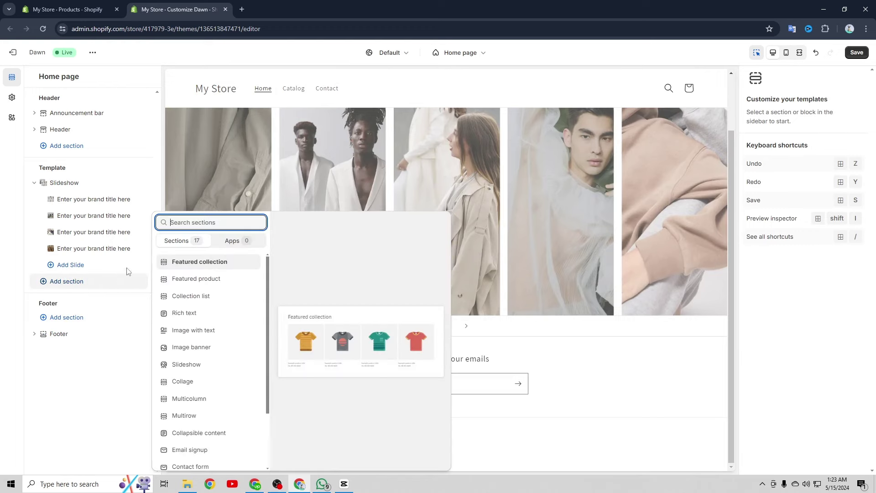
Add a Featured collection section below the slideshow featuring the new arrivals collection
left_click(210, 261)
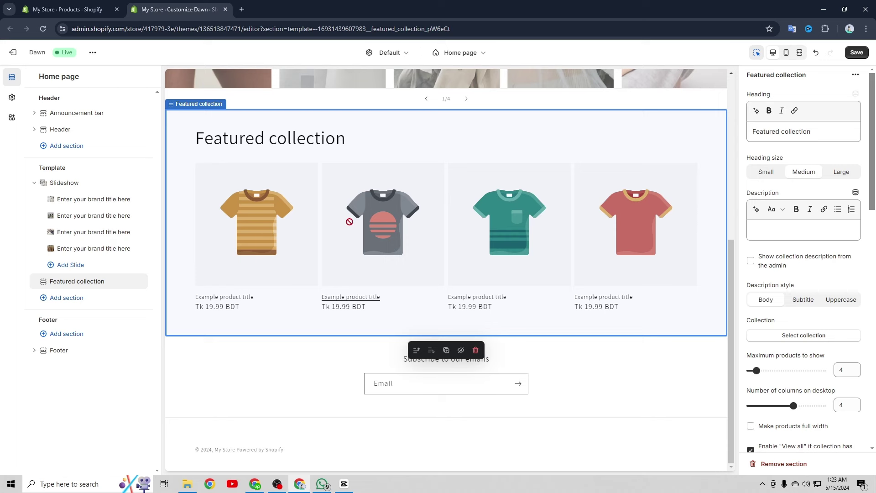
scroll(807, 260, "down", 3)
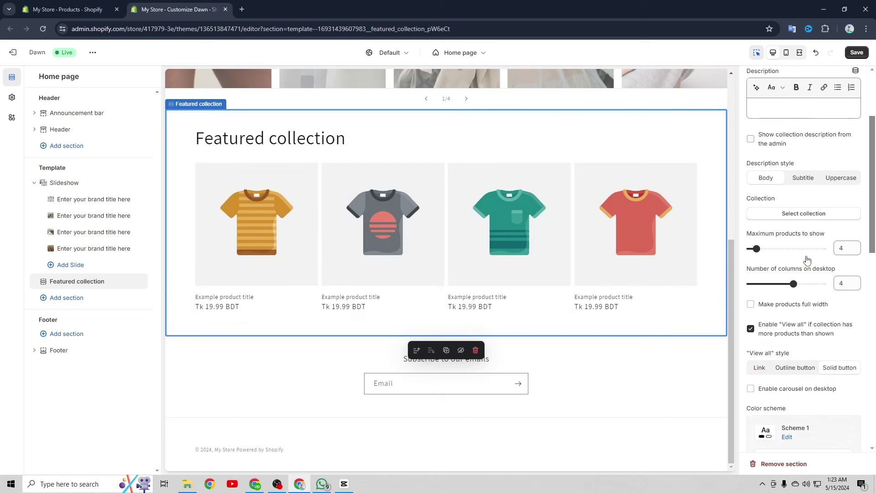
scroll(796, 260, "up", 3)
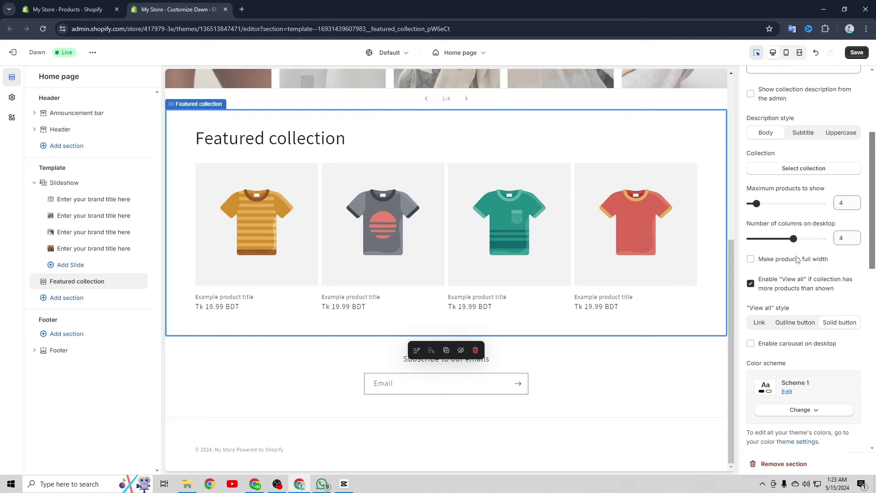
left_click(793, 279)
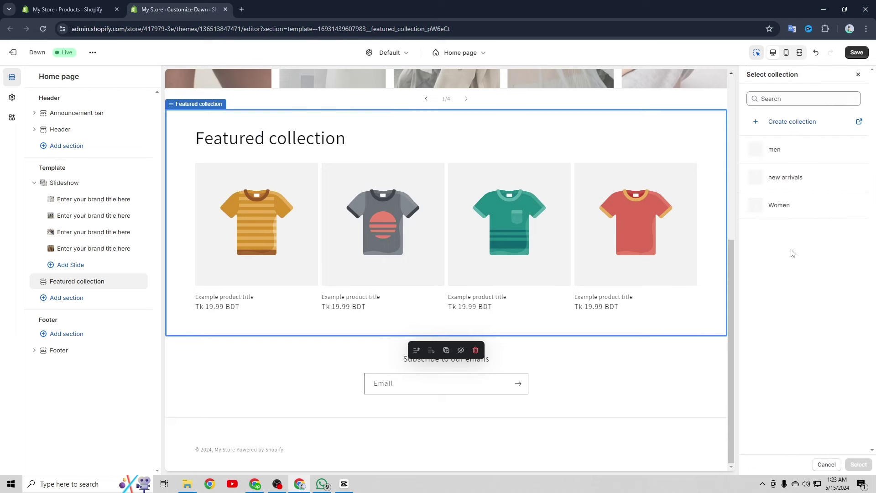
left_click(778, 179)
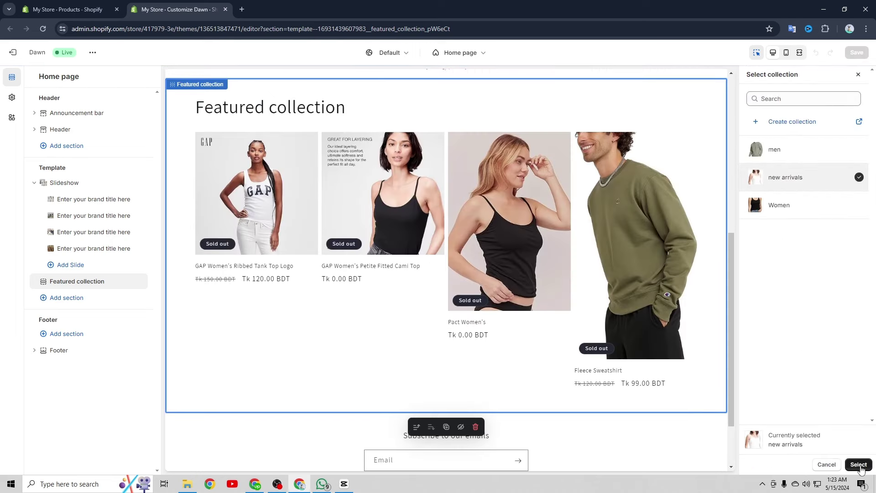
left_click(859, 465)
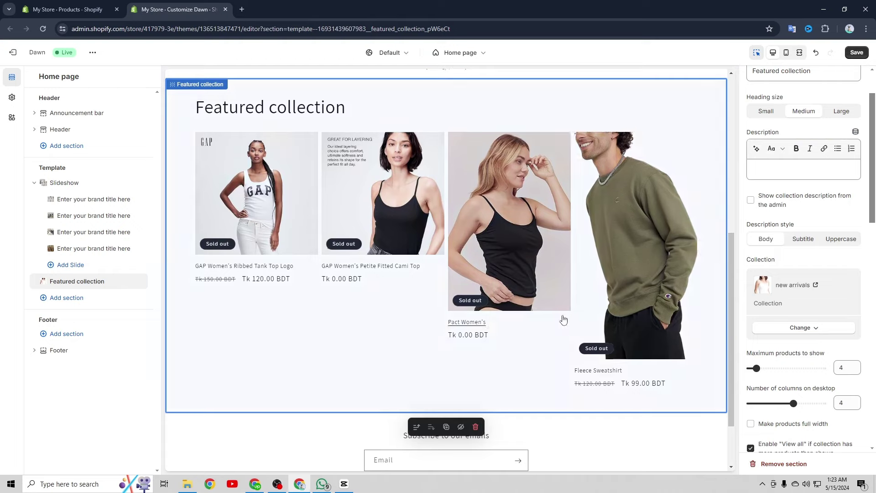
Set the heading to 'new arrivals' and the description to 'check out our new collection'
scroll(460, 302, "up", 3)
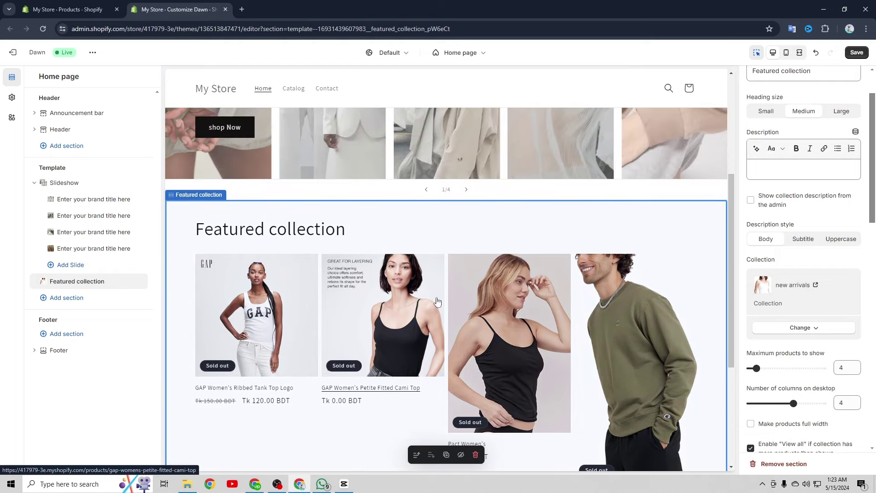
scroll(422, 308, "down", 1)
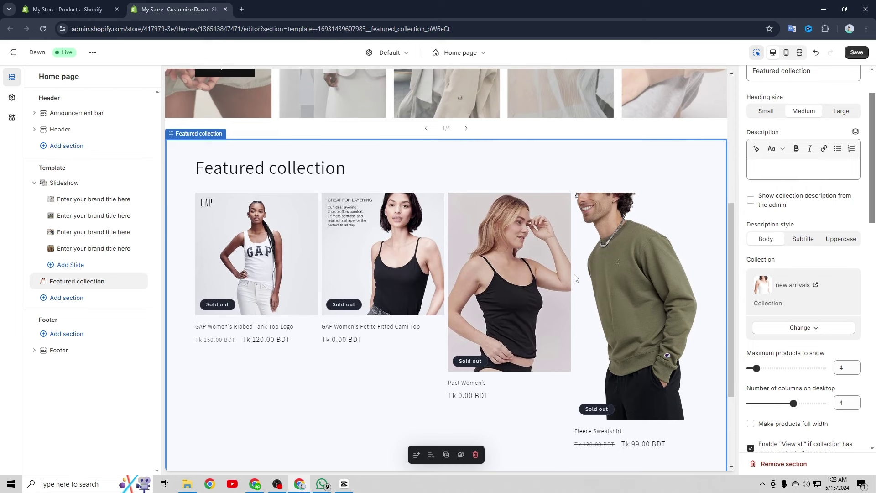
scroll(828, 232, "up", 2)
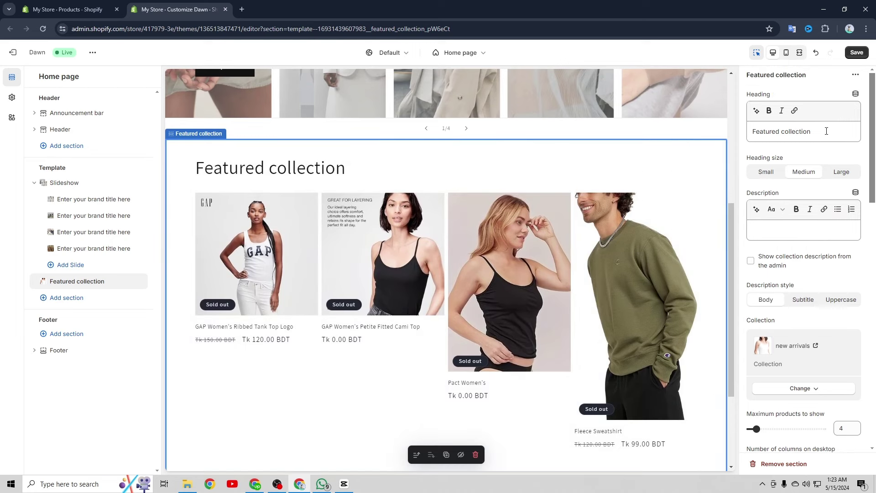
left_click_drag(827, 131, 747, 136)
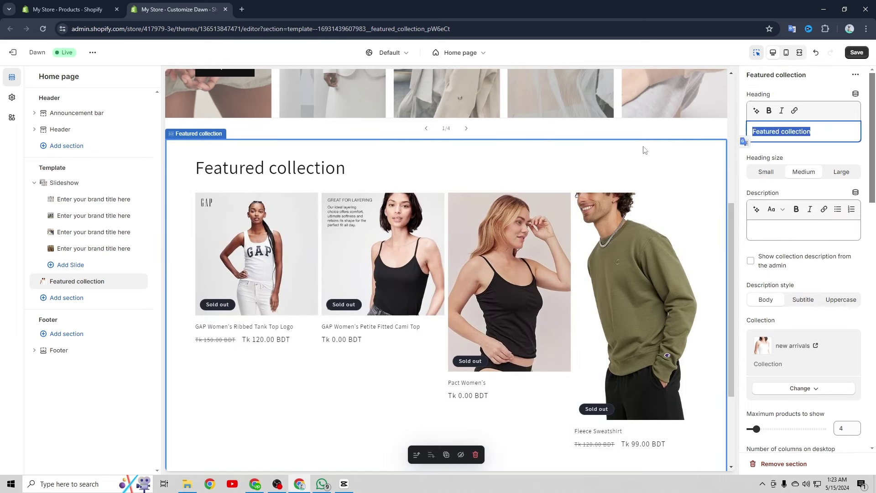
right_click(775, 130)
left_click(667, 197)
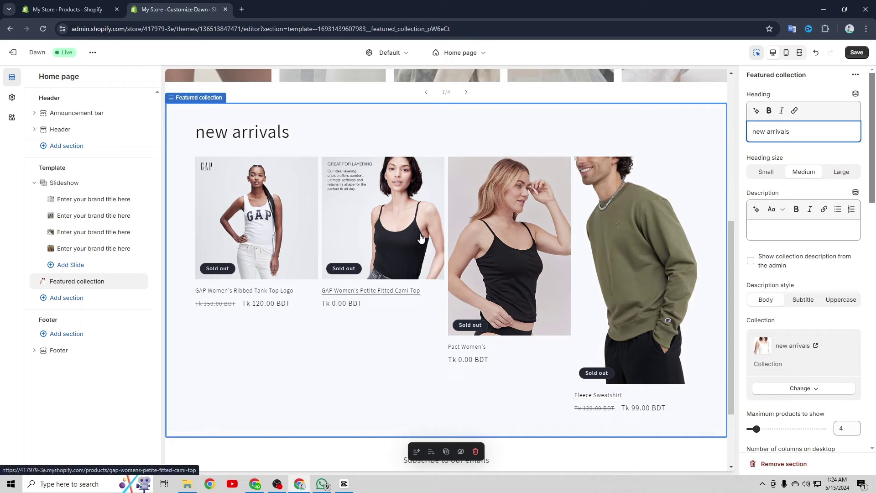
right_click(765, 228)
left_click(665, 327)
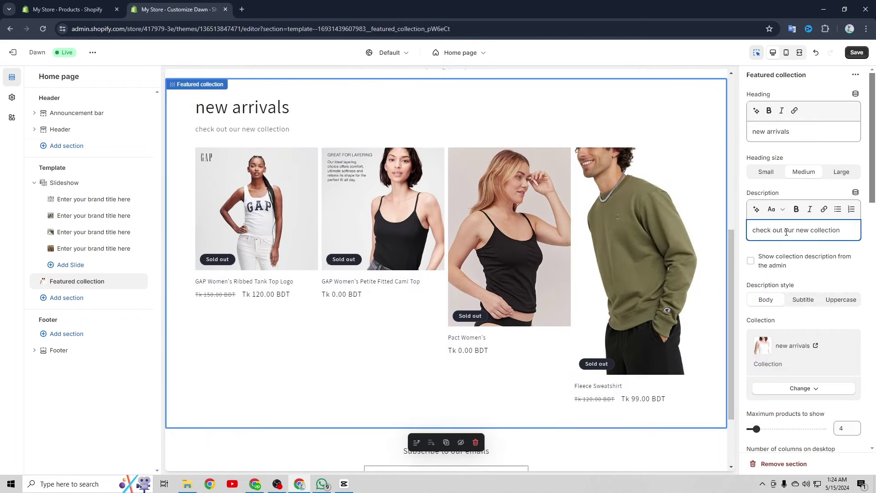
left_click(396, 327)
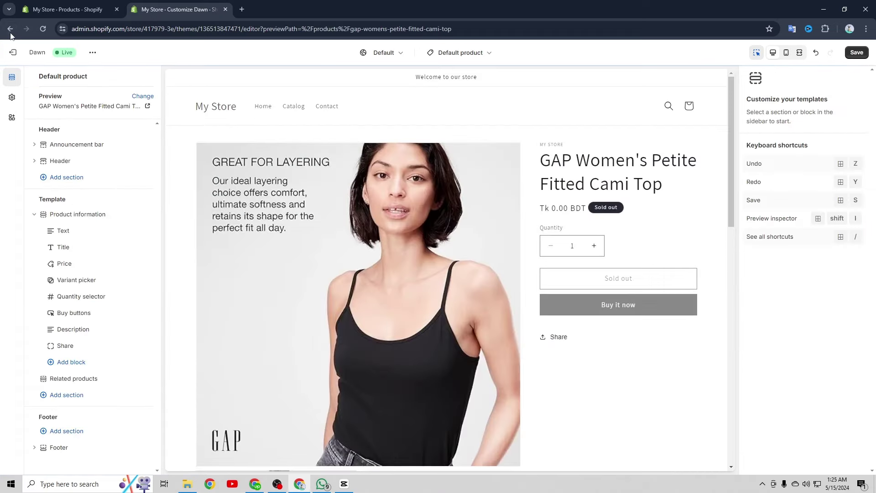
left_click(191, 104)
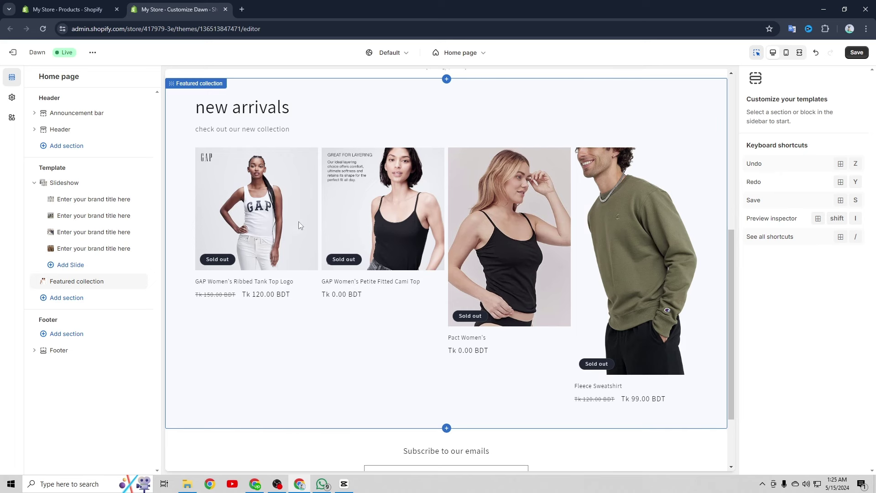
Add a Collection list section to the home page and set it to 2 columns
left_click(66, 298)
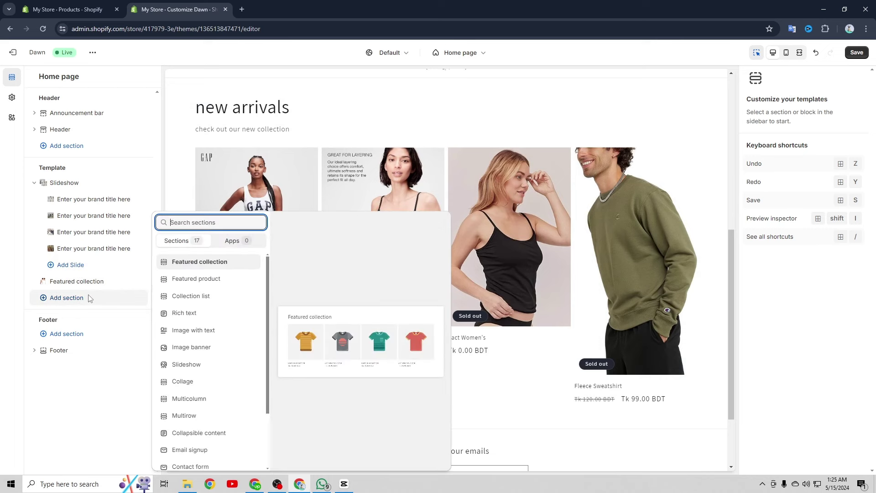
left_click(201, 296)
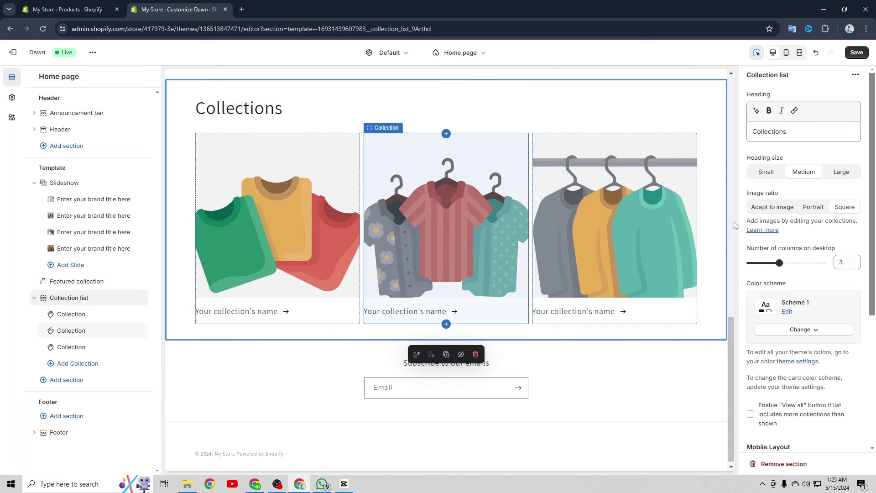
left_click_drag(775, 259, 764, 260)
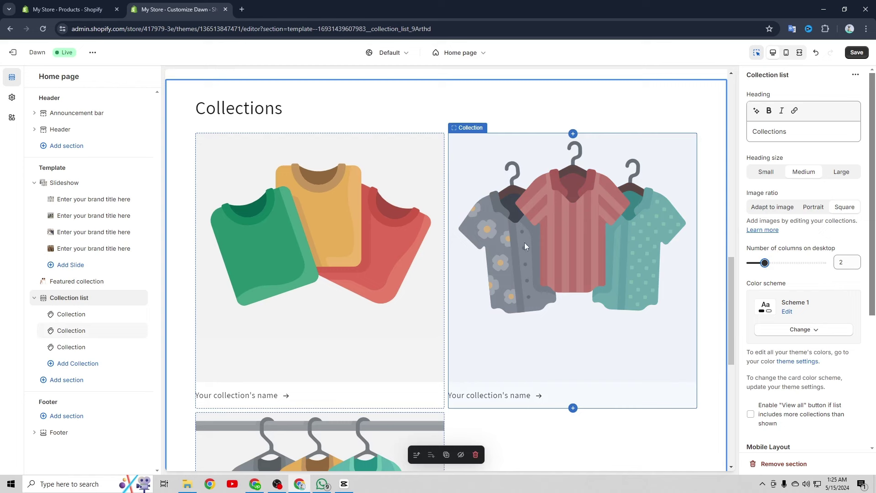
Assign the Women collection to the first card and men to the second card
scroll(490, 257, "up", 1)
left_click(373, 303)
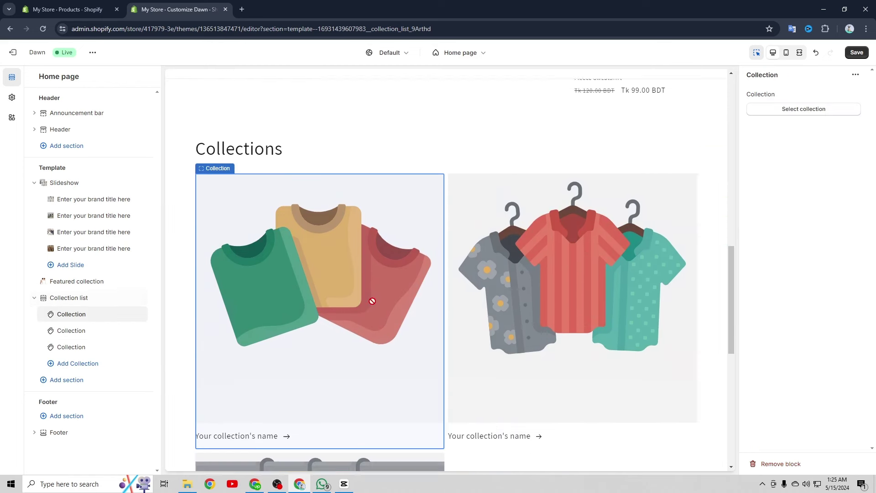
left_click(810, 112)
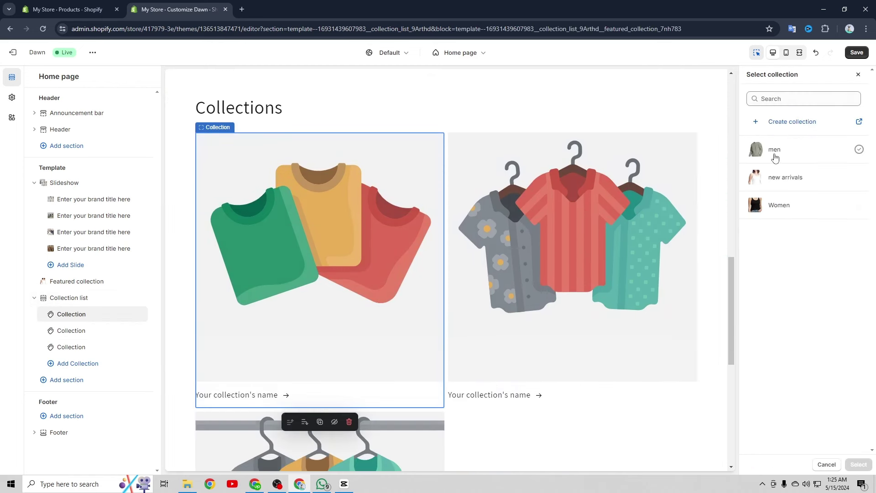
left_click(777, 207)
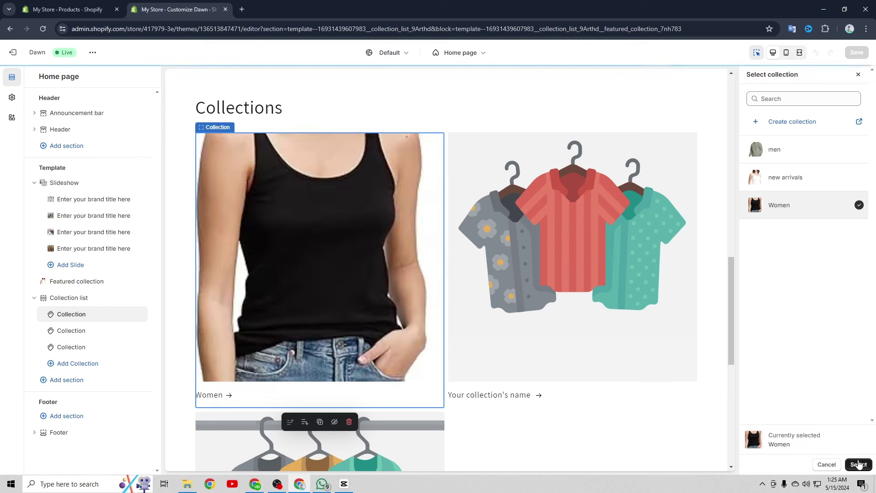
left_click(858, 465)
left_click(564, 280)
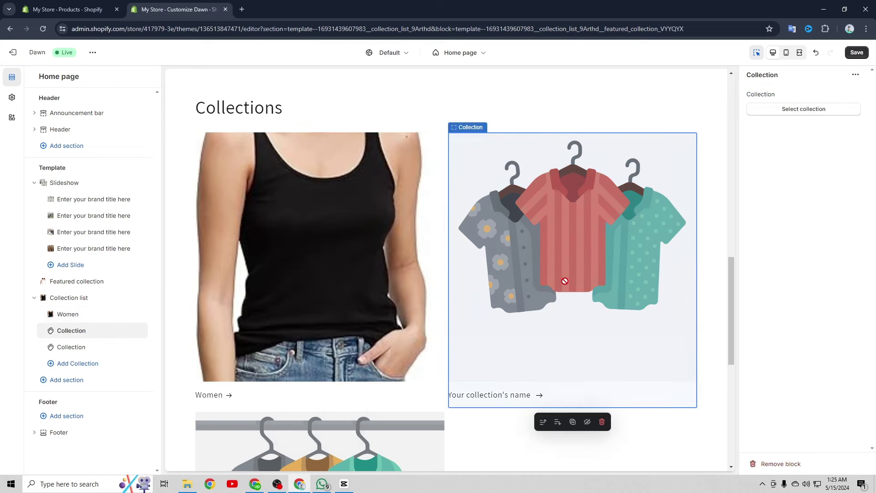
left_click(814, 110)
left_click(778, 150)
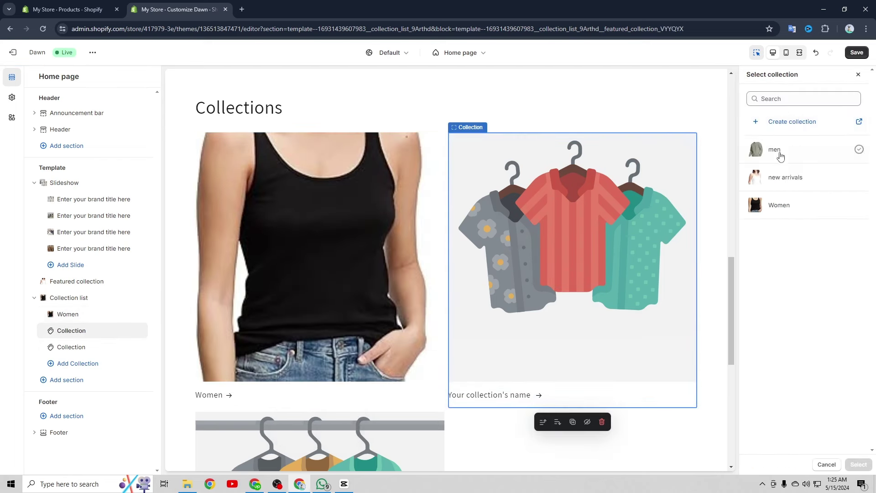
left_click(857, 464)
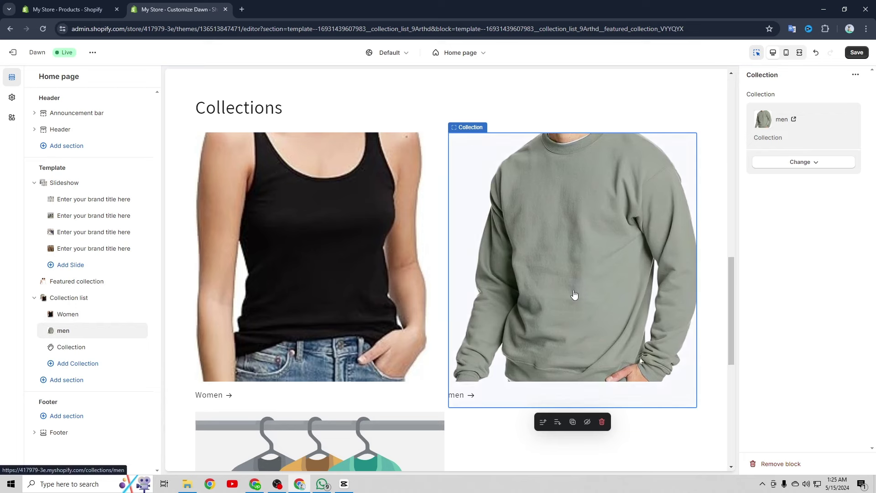
Delete the empty third collection card from the list
scroll(561, 280, "down", 5)
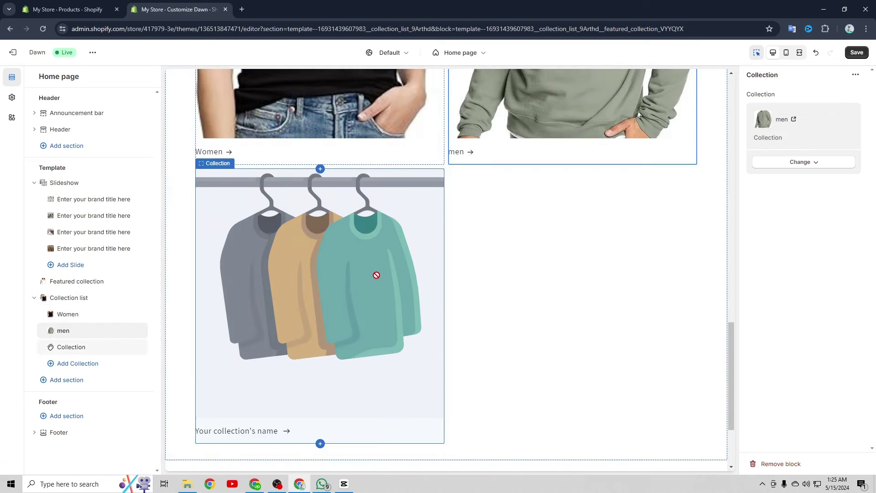
scroll(392, 278, "up", 1)
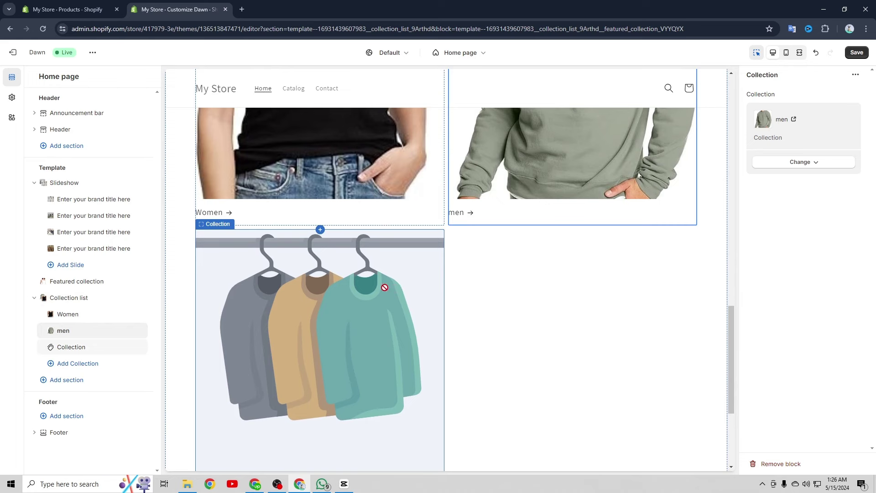
mouse_move(73, 351)
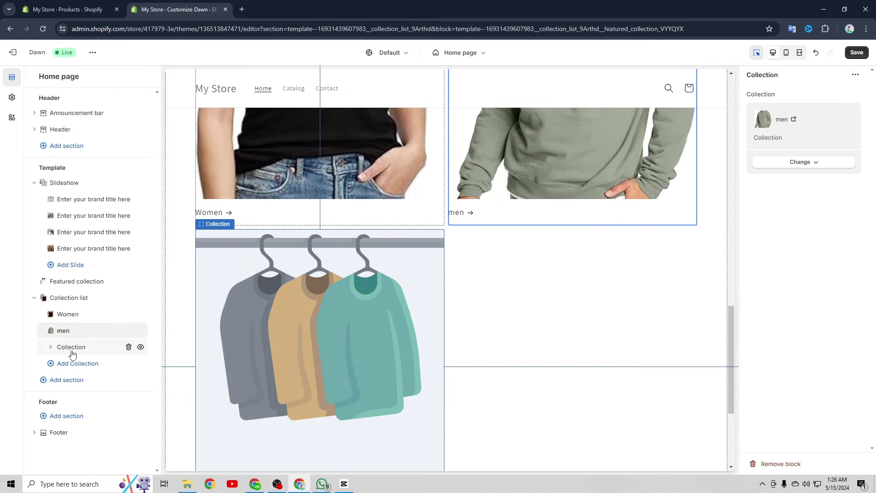
left_click(128, 347)
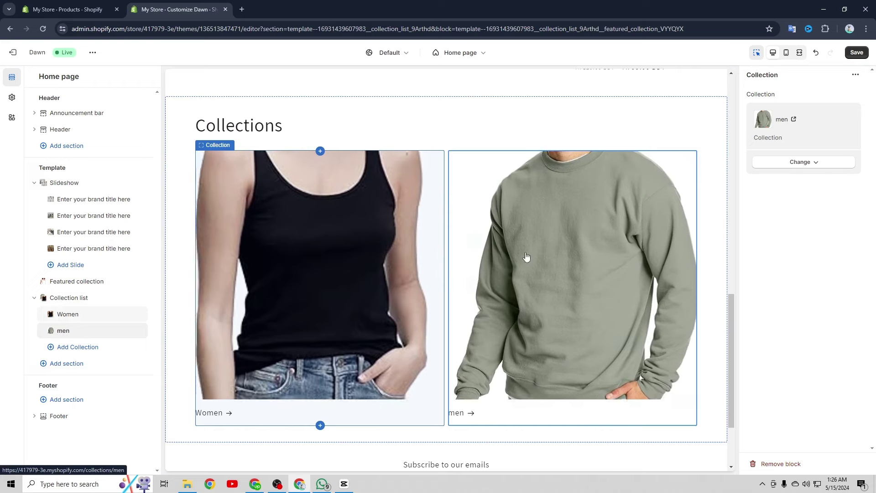
Replace the 'Collections' heading with 'find your style'
left_click(254, 131)
left_click_drag(787, 131, 747, 134)
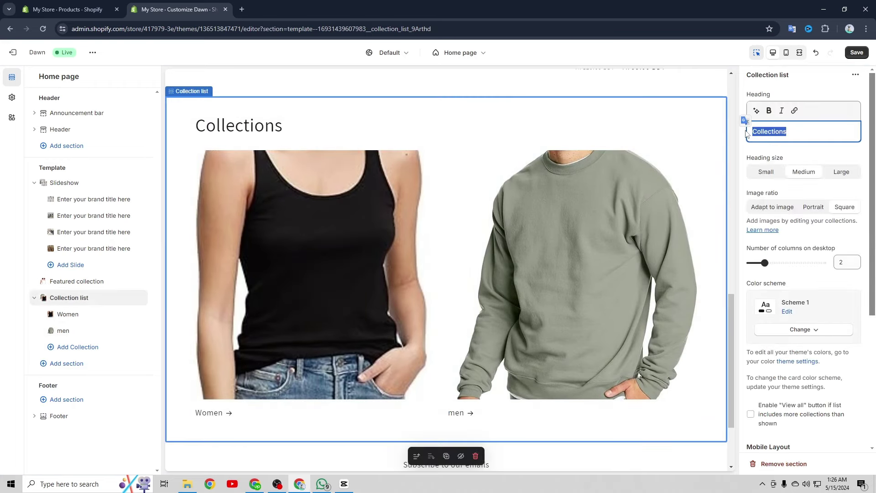
key("BackSpace")
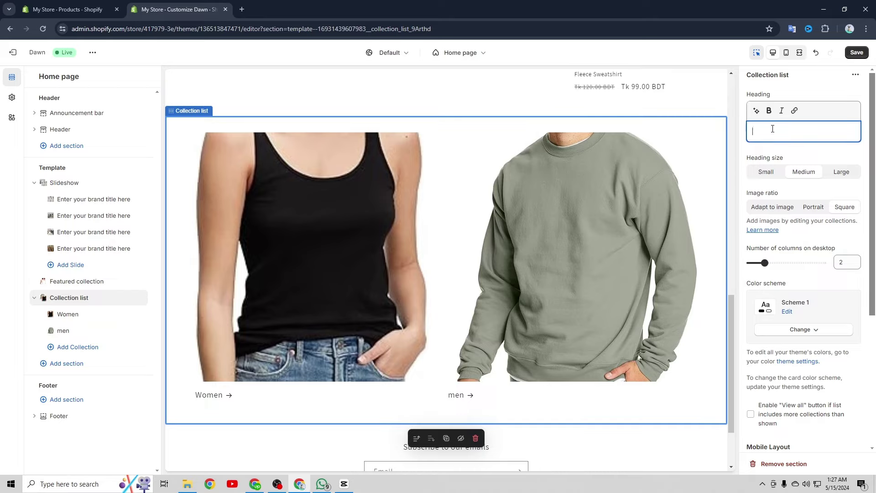
right_click(772, 129)
left_click(662, 218)
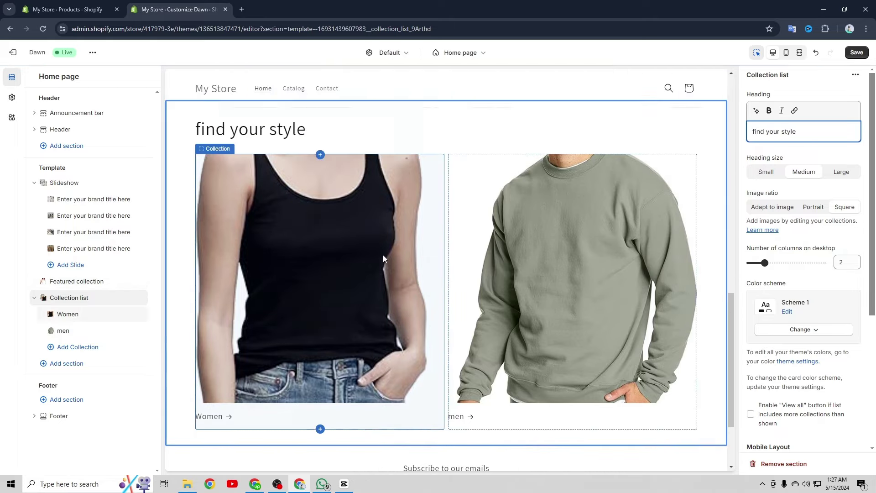
scroll(430, 227, "down", 1)
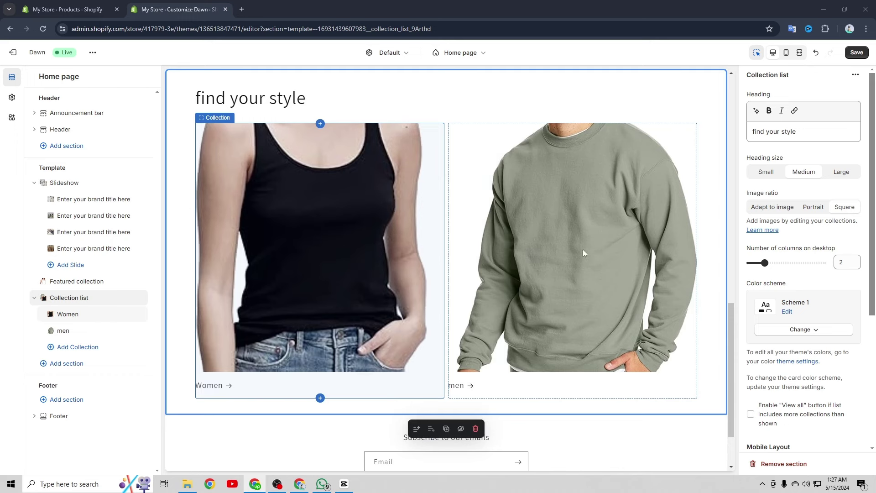
left_click(301, 258)
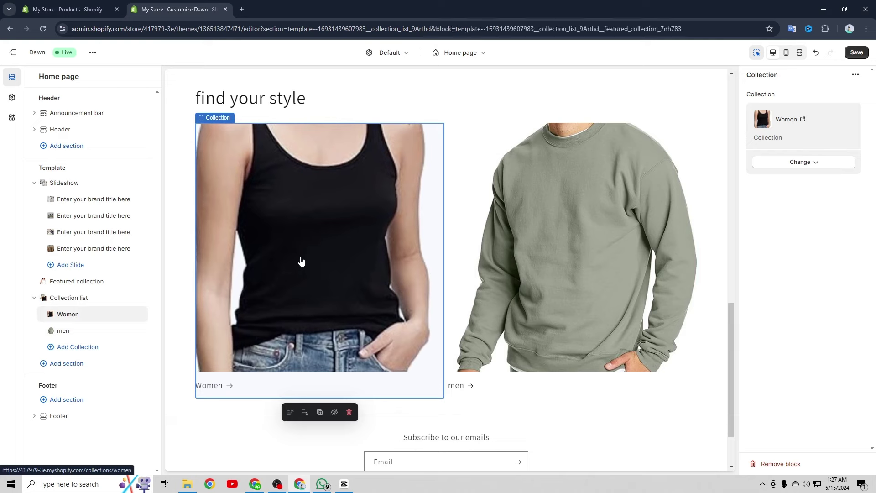
left_click(301, 261)
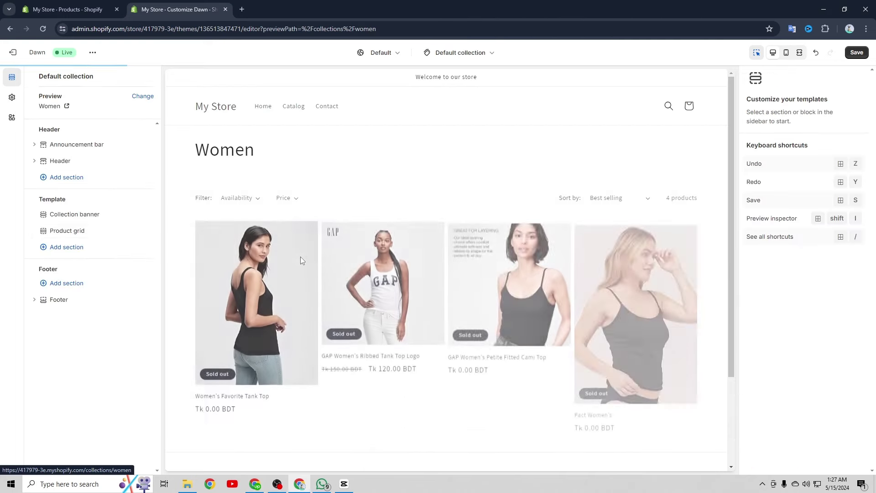
scroll(288, 260, "down", 2)
scroll(441, 257, "up", 2)
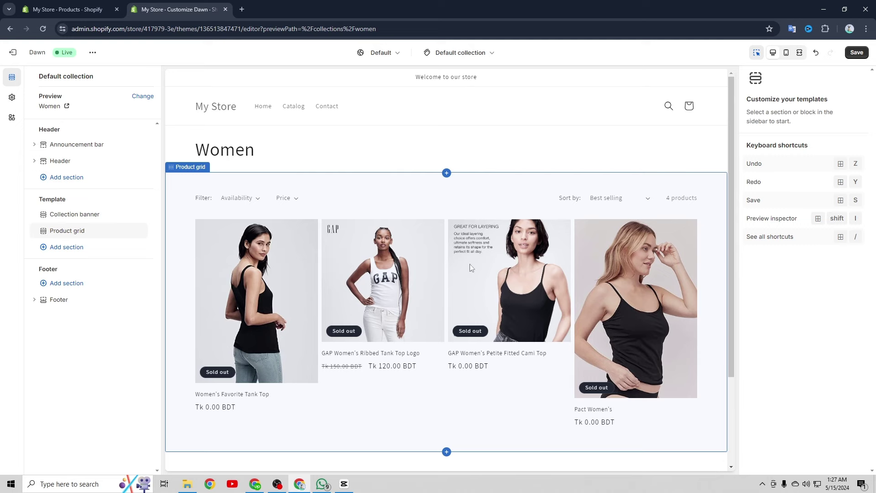
left_click(471, 53)
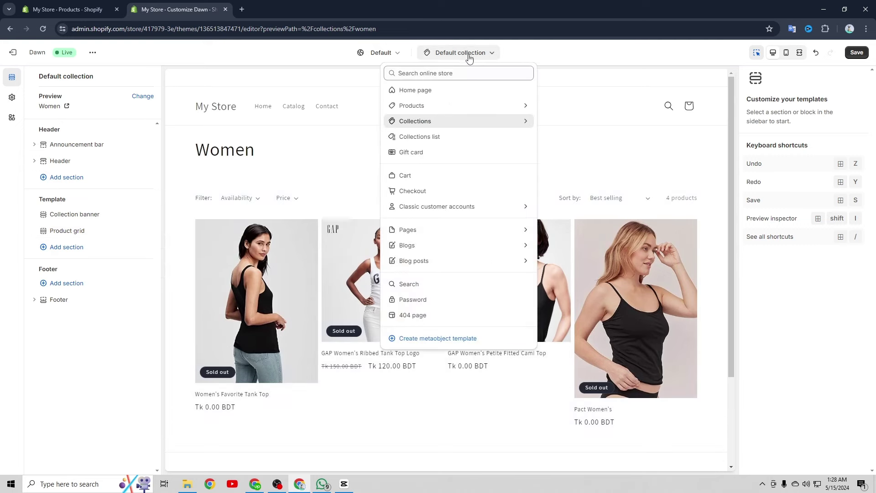
left_click(439, 94)
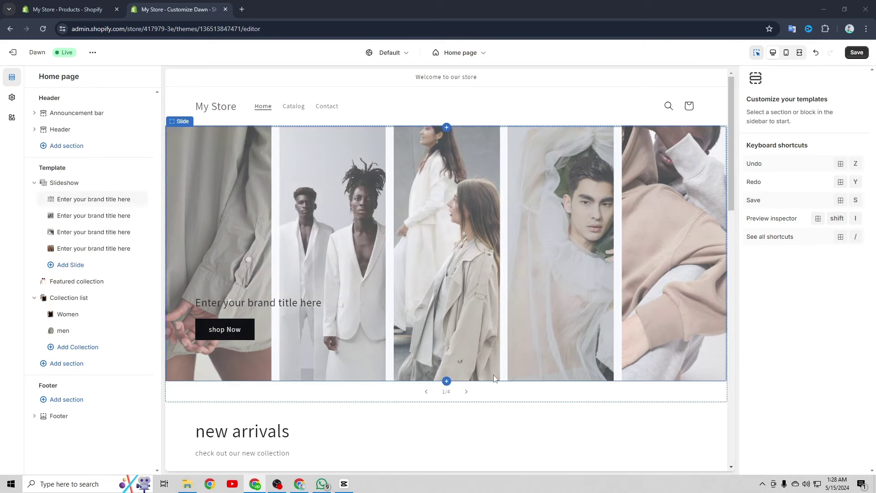
left_click(466, 394)
left_click(467, 392)
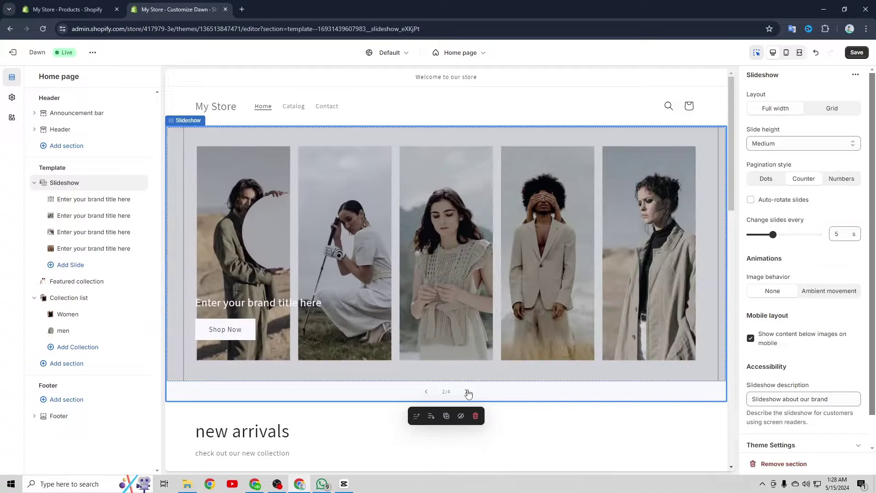
scroll(467, 394, "down", 9)
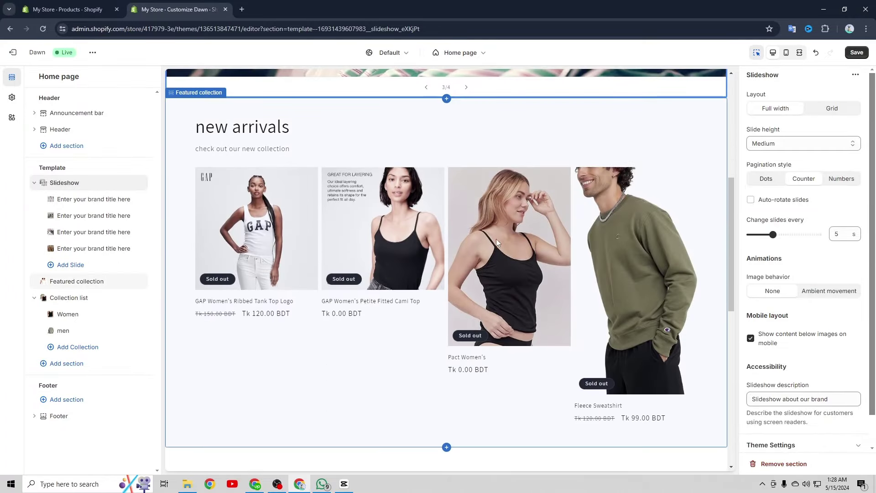
scroll(522, 242, "down", 5)
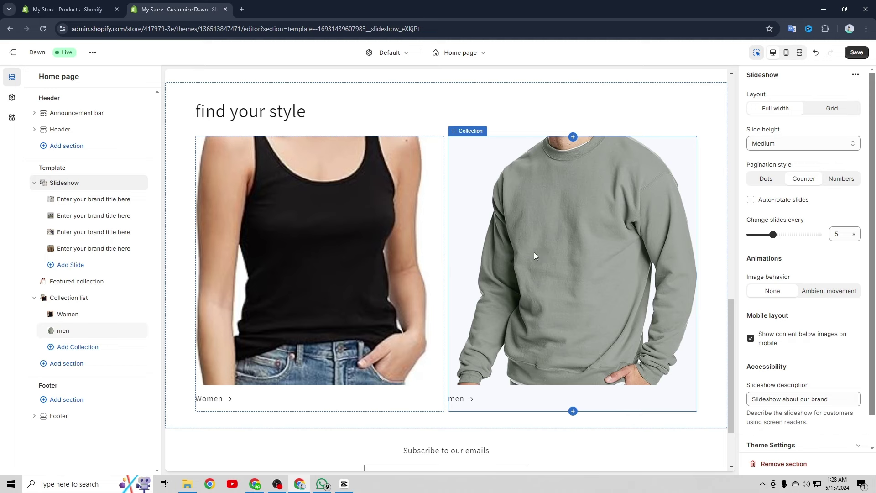
scroll(522, 237, "down", 2)
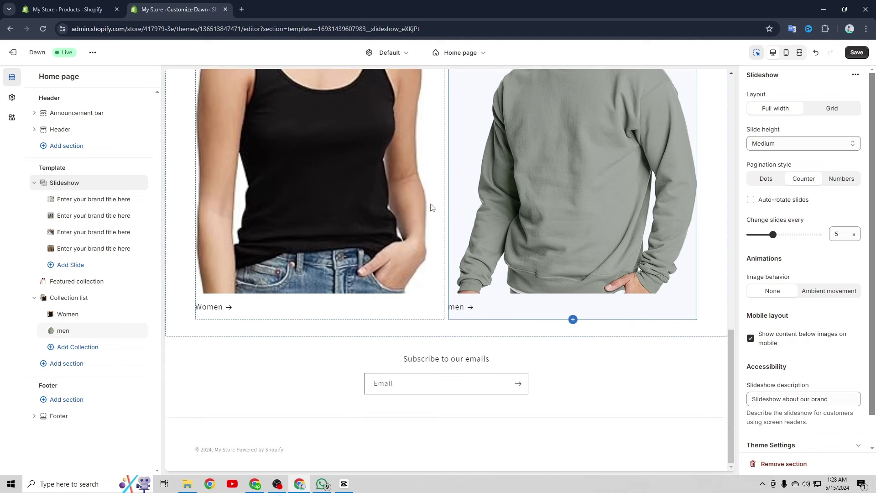
scroll(430, 206, "up", 4)
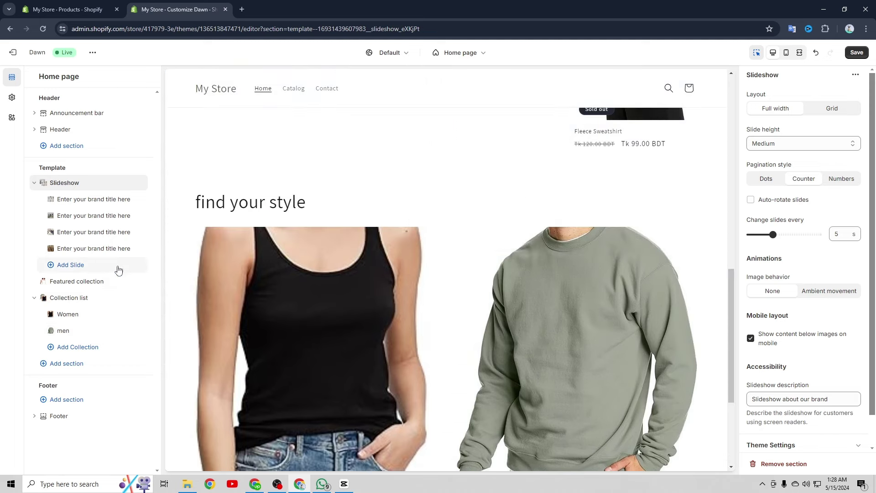
scroll(517, 284, "down", 4)
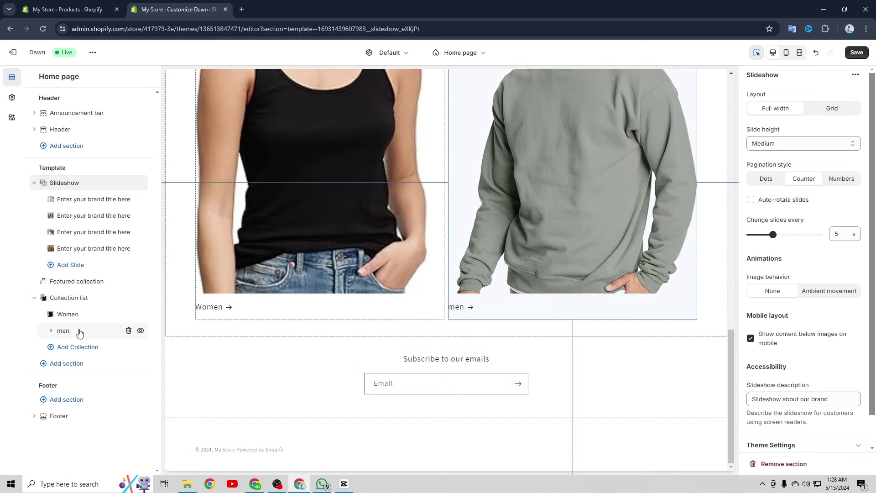
Dismiss the section list and bring up the 'Welcome to our store' announcement bar settings
left_click(70, 364)
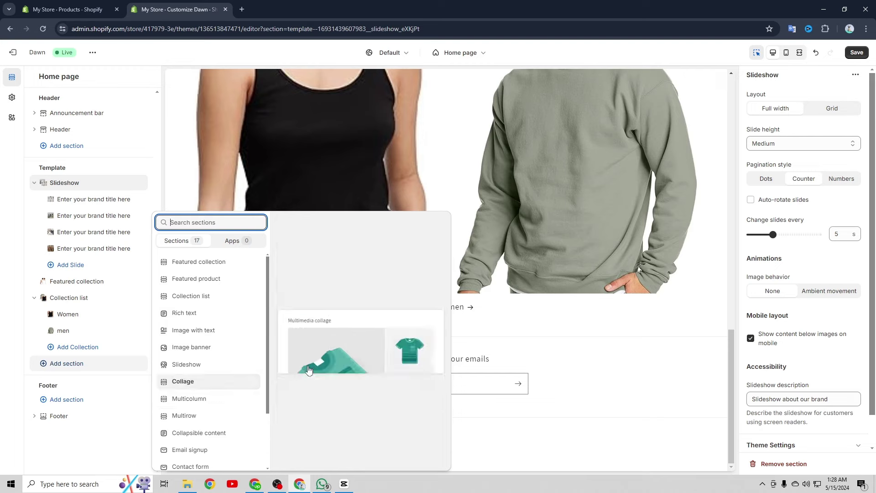
left_click(613, 366)
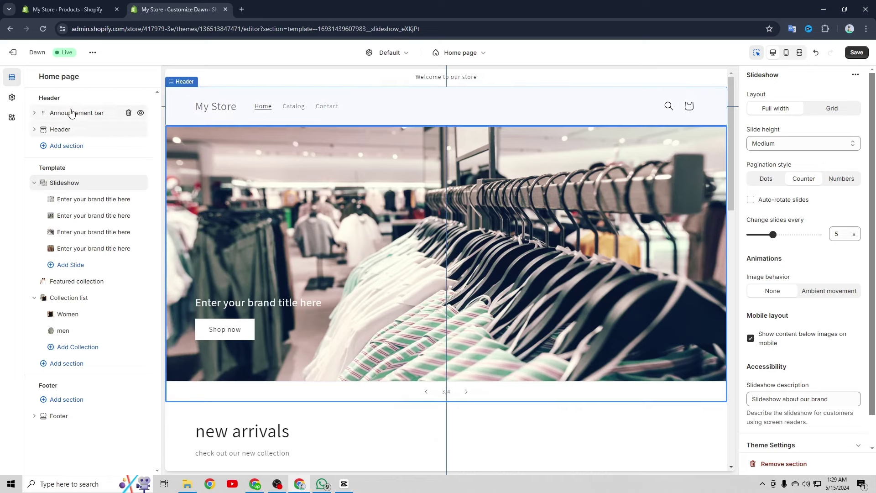
left_click(72, 113)
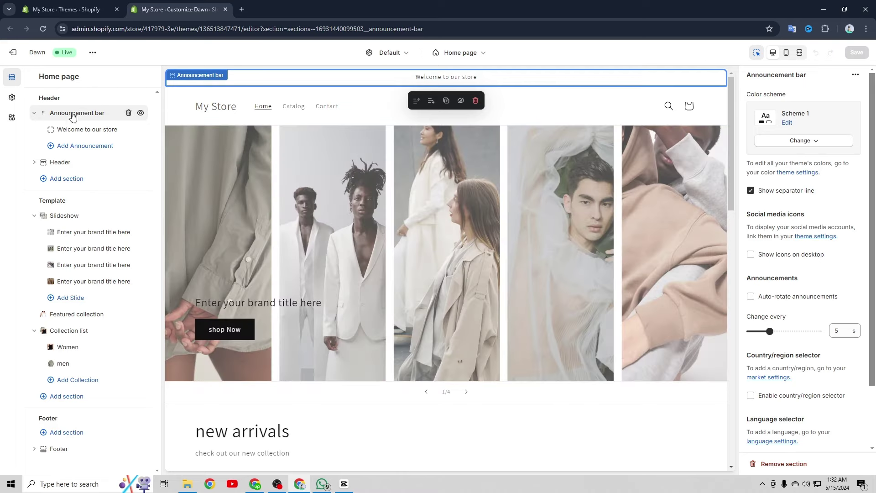
Replace the welcome announcement with the copied discount text, then delete the announcement bar section
left_click(73, 131)
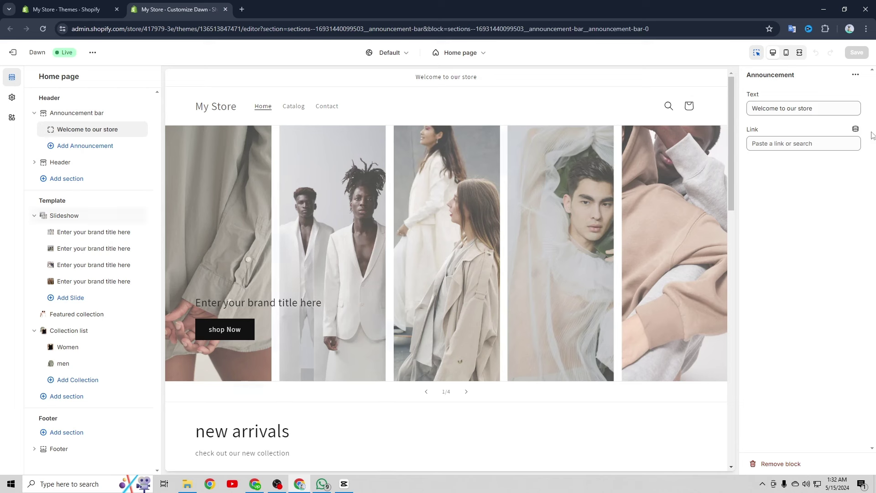
left_click_drag(852, 110, 766, 106)
right_click(765, 108)
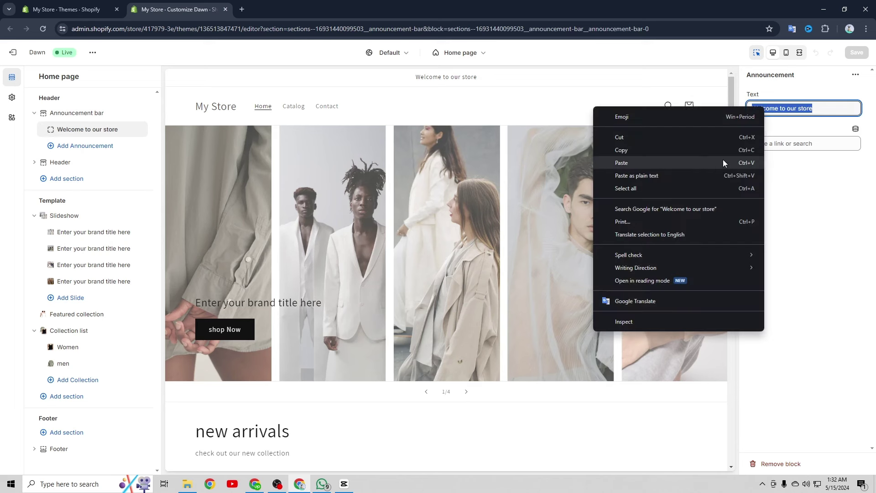
left_click(723, 159)
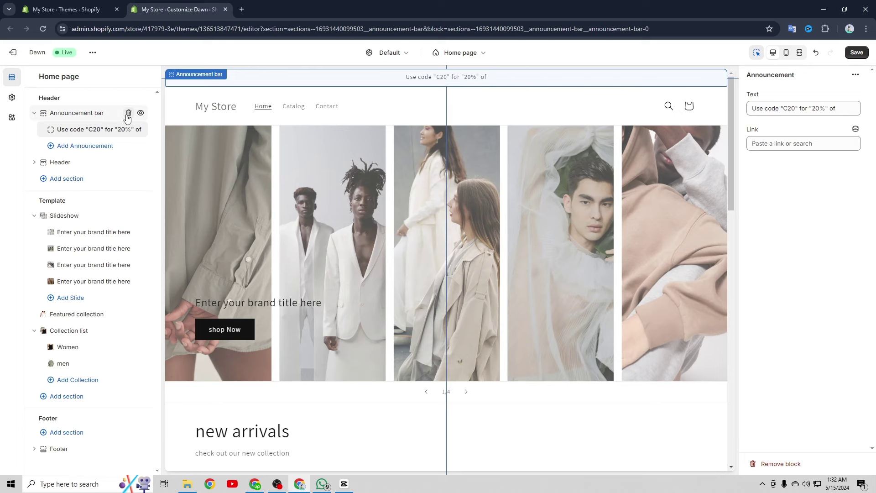
left_click(129, 113)
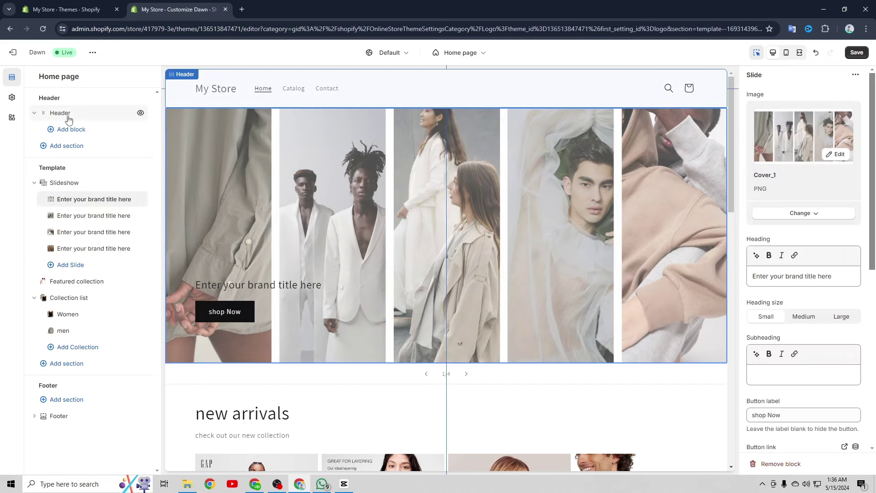
Upload the LARANA logo image into the header's Logo field
scroll(814, 291, "down", 6)
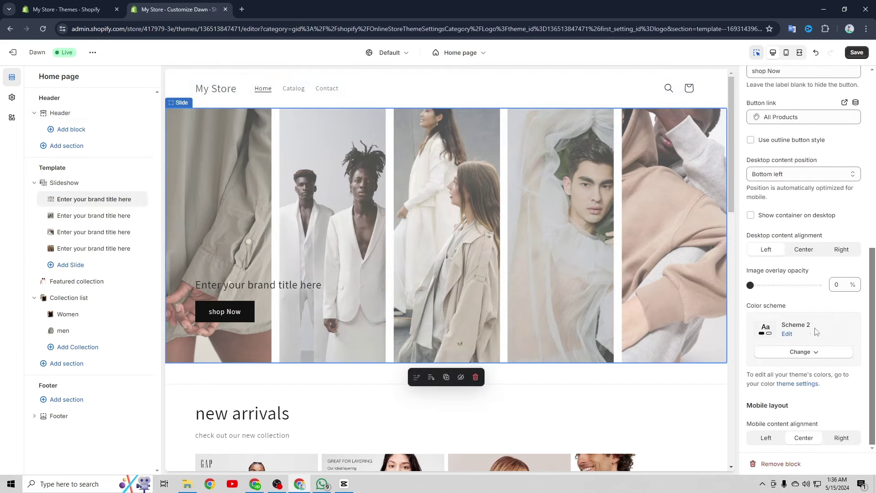
left_click(94, 113)
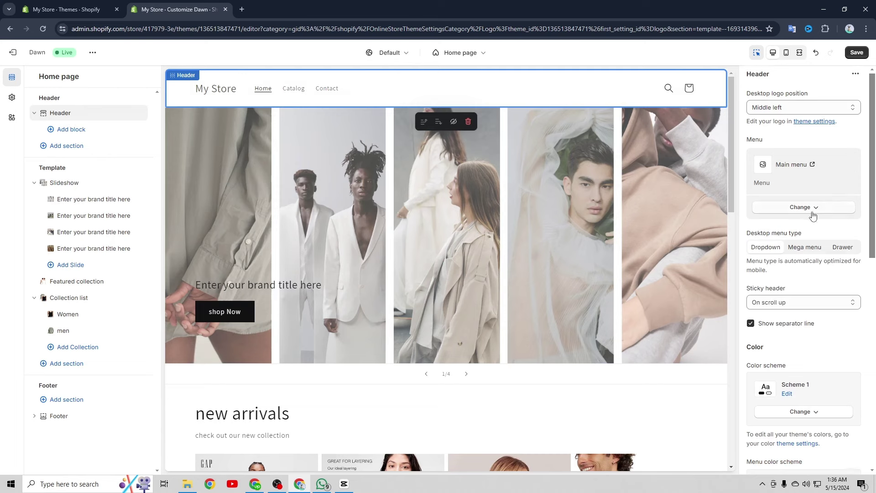
scroll(813, 215, "down", 8)
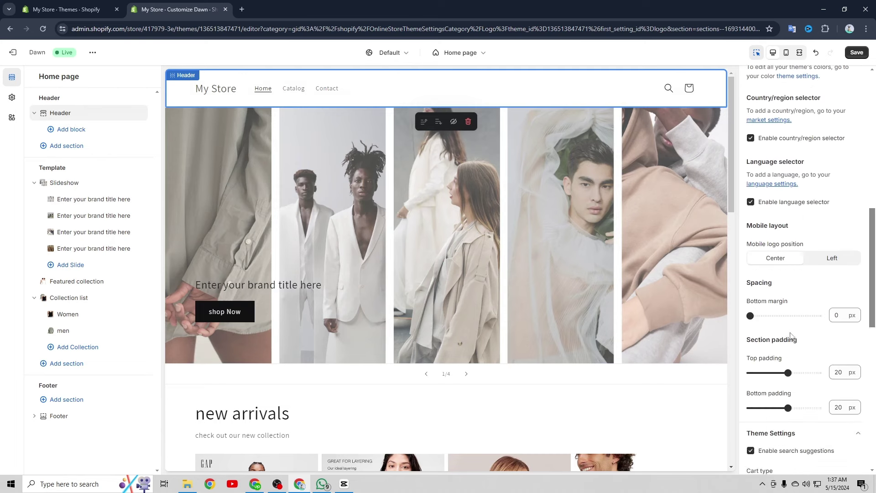
scroll(791, 335, "down", 10)
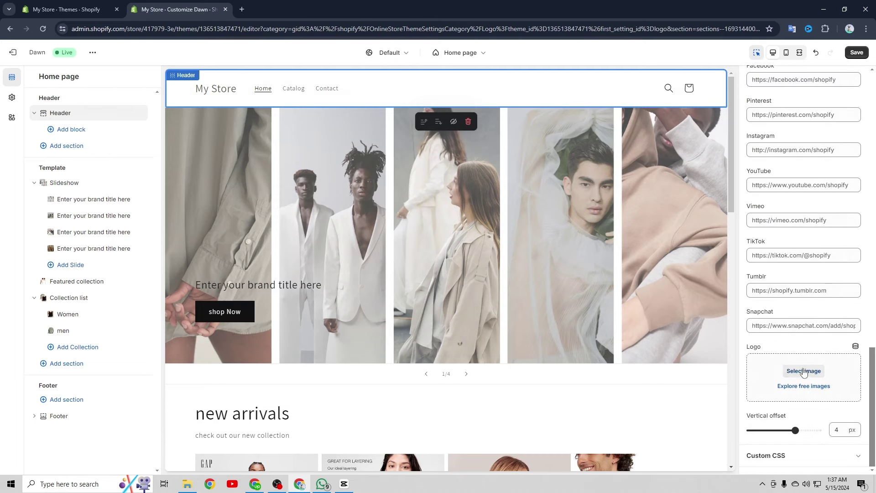
key("alt+Tab")
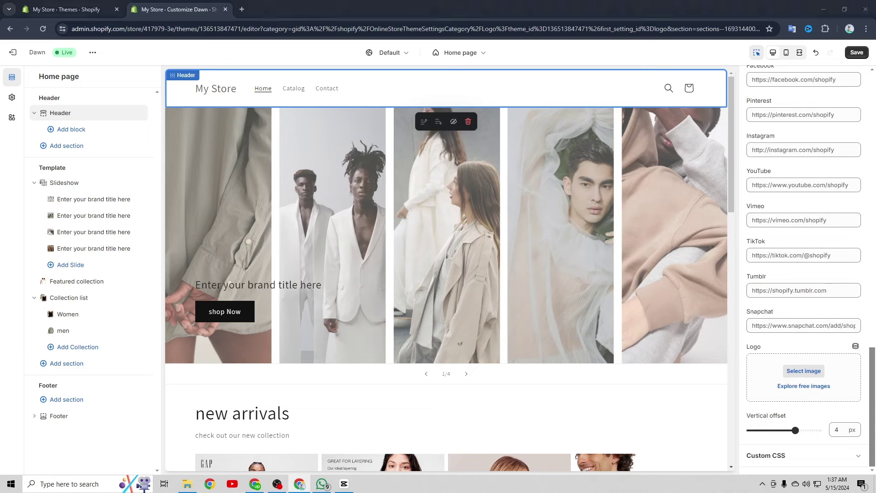
left_click_drag(106, 271, 849, 368)
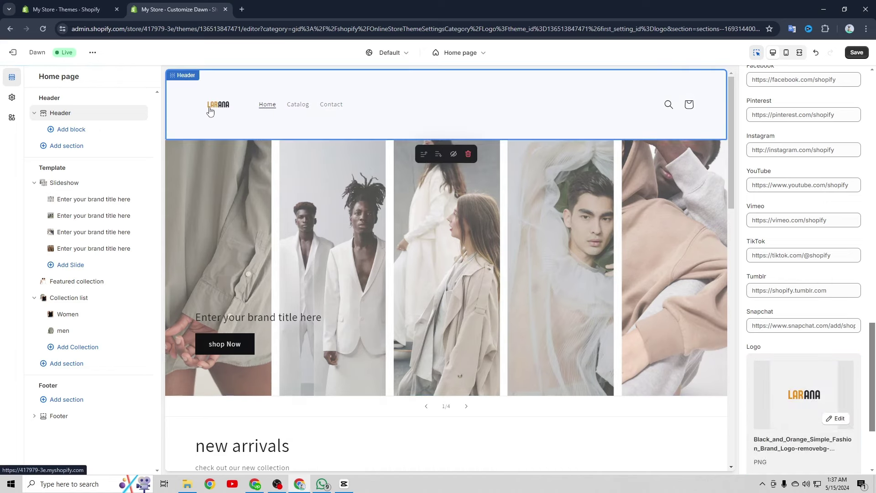
Set the desktop logo width from 100 px to 120 px
scroll(813, 367, "down", 3)
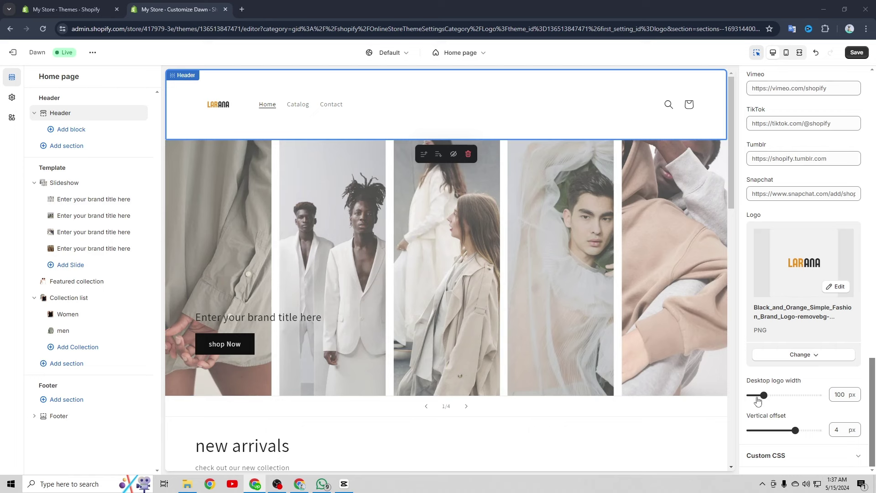
left_click_drag(763, 396, 770, 397)
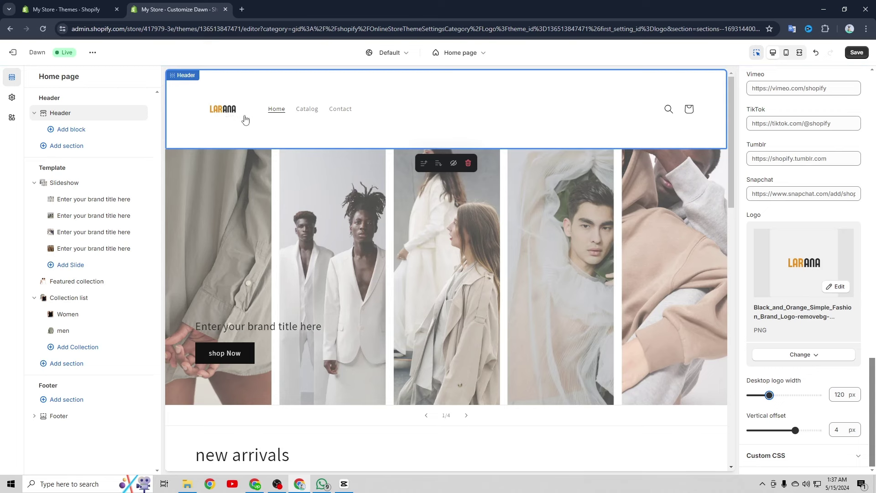
scroll(841, 281, "up", 1)
scroll(842, 281, "up", 2)
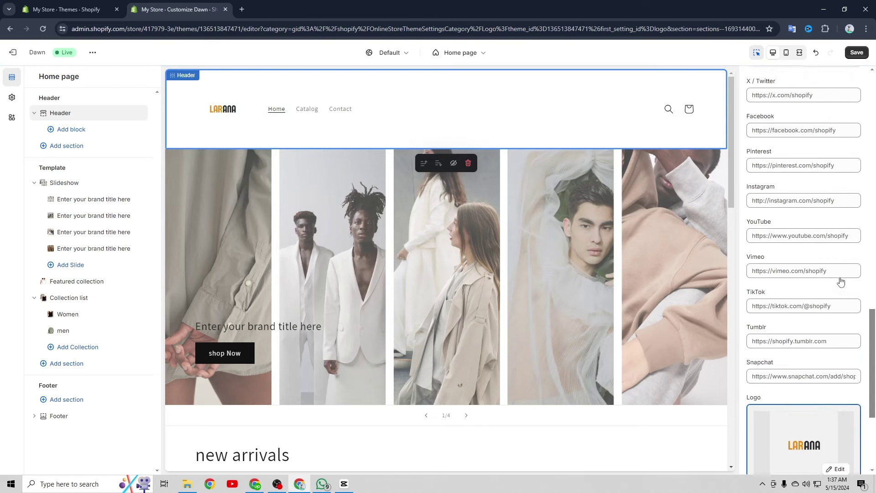
scroll(803, 274, "down", 10)
scroll(776, 265, "up", 8)
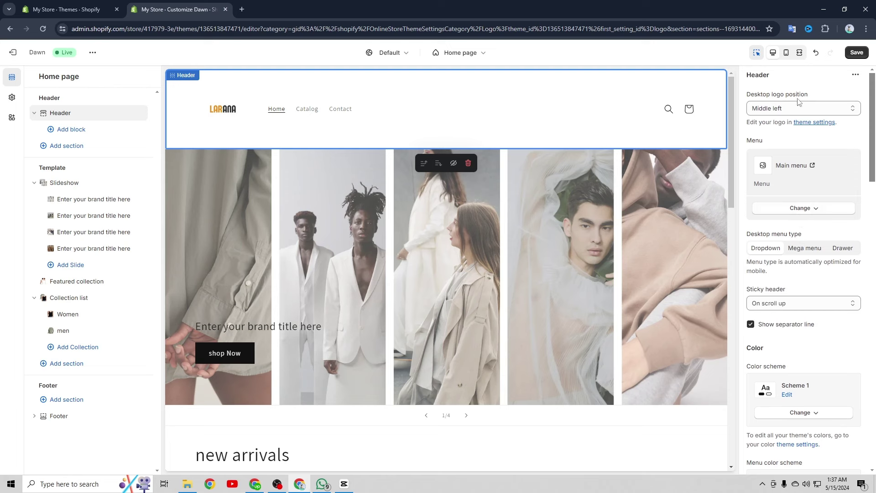
Set the logo position to Middle center, preview the Drawer menu, then revert to Dropdown
left_click(798, 106)
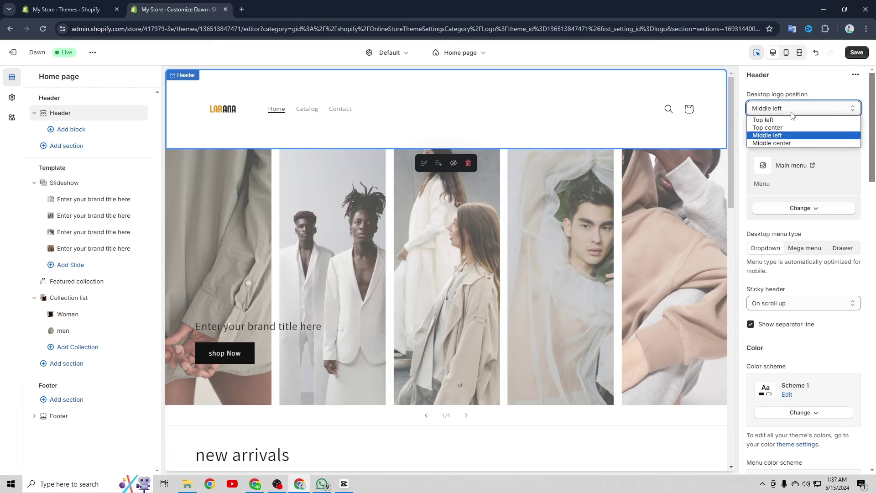
left_click(783, 145)
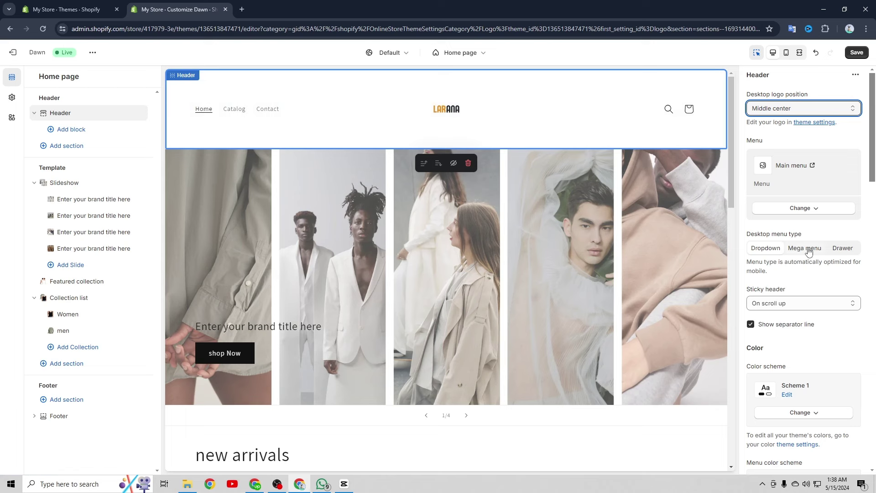
left_click(837, 249)
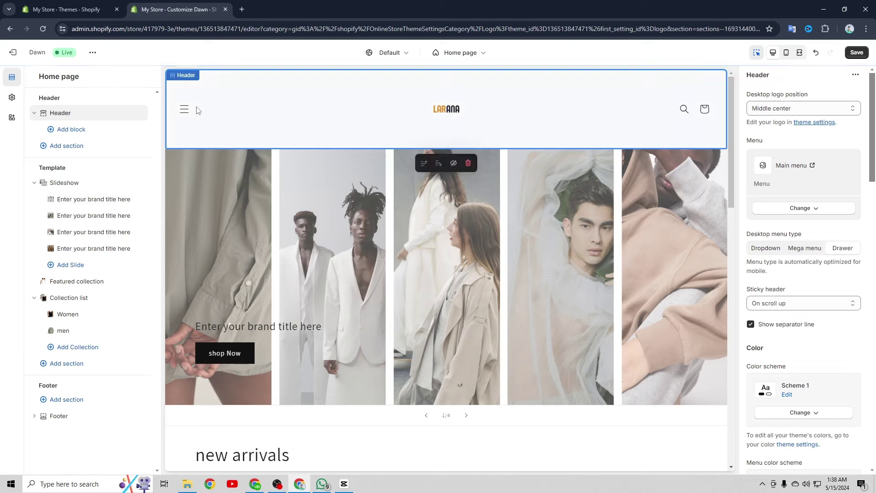
left_click(184, 111)
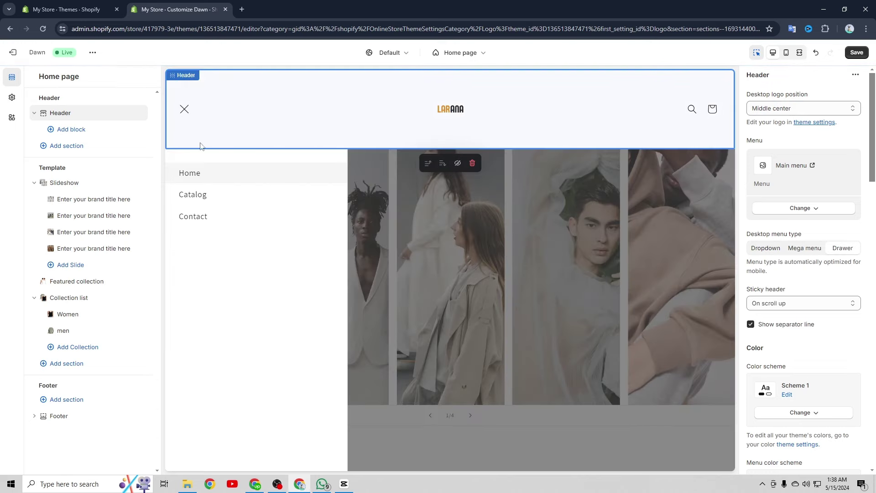
left_click(184, 109)
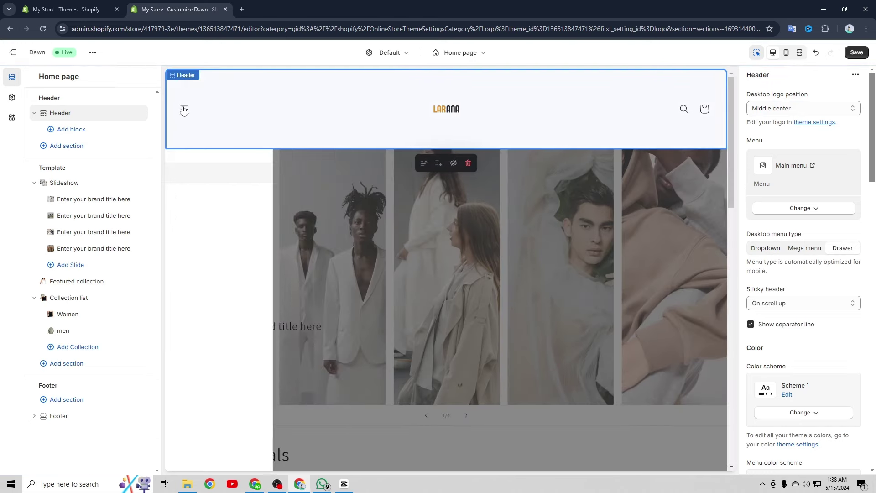
left_click(758, 251)
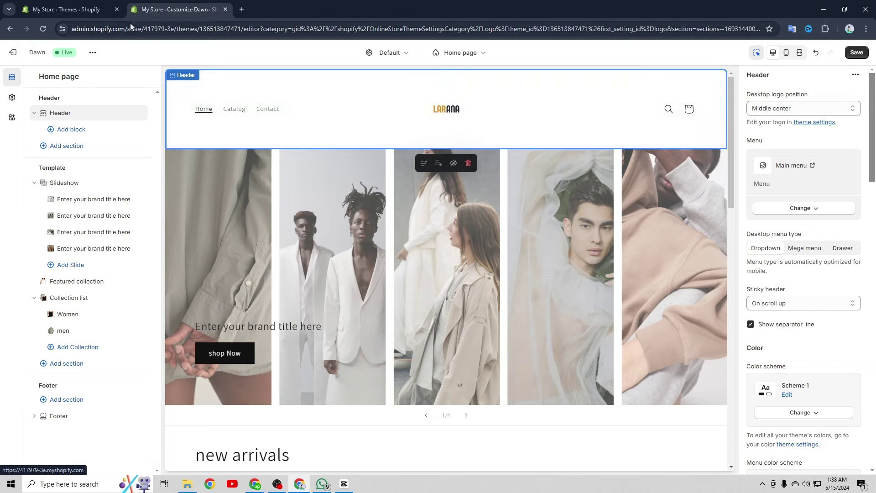
Open the Main menu under Navigation and delete its Home and Catalog items
left_click(85, 10)
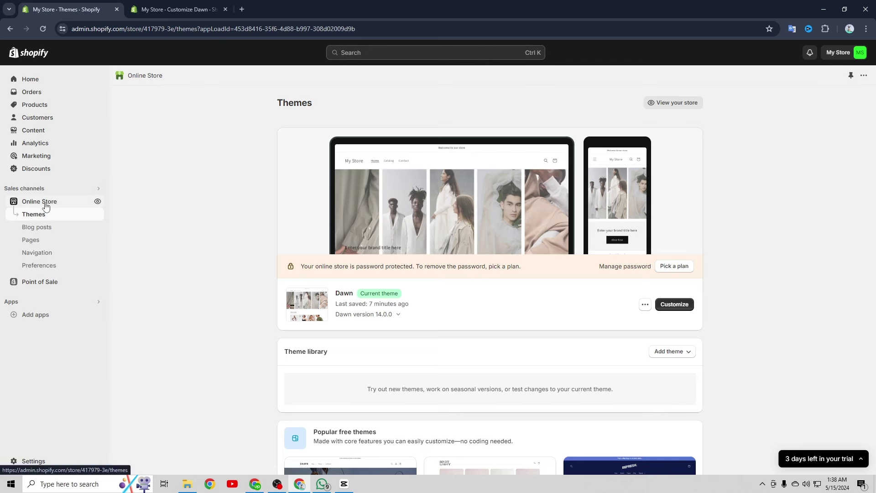
left_click(41, 255)
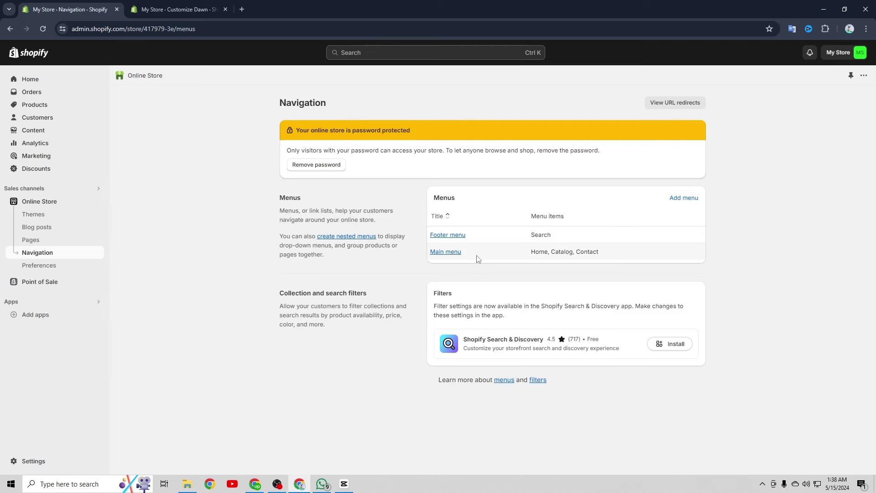
left_click(450, 252)
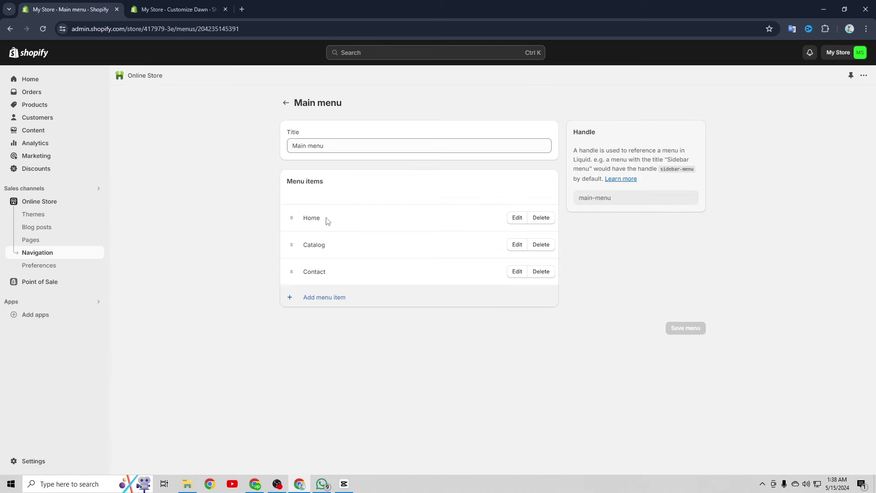
left_click(537, 221)
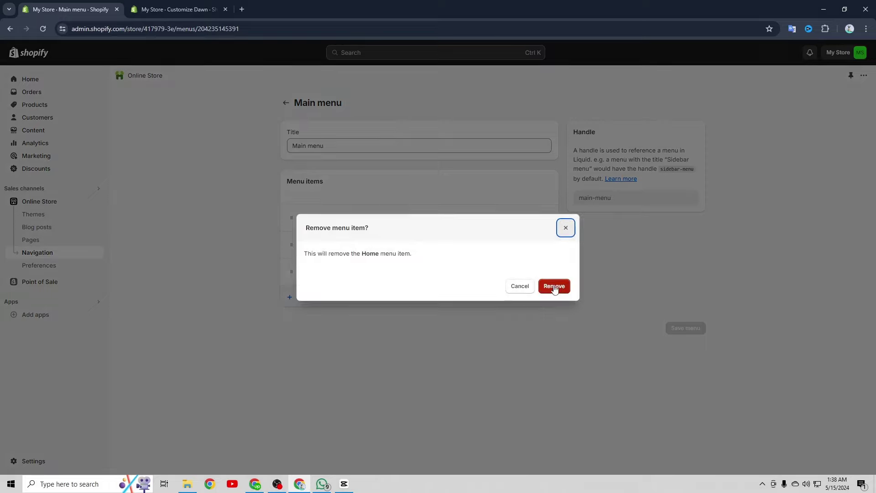
left_click(554, 287)
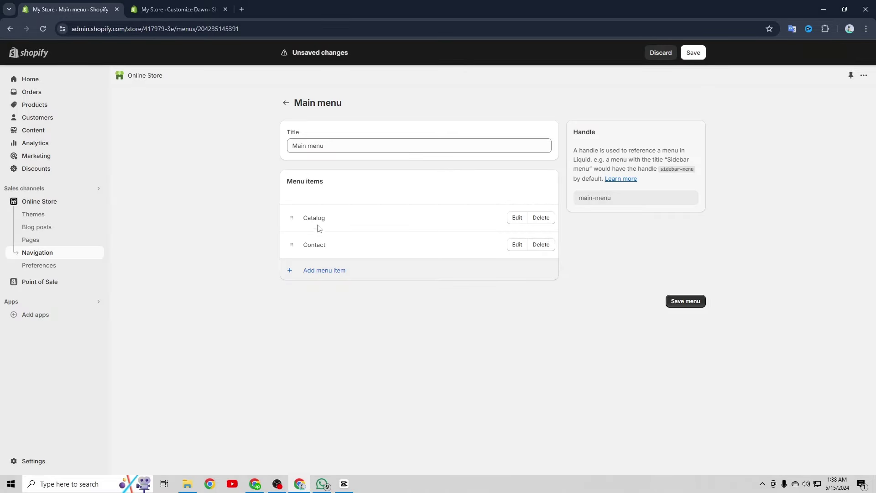
left_click(542, 219)
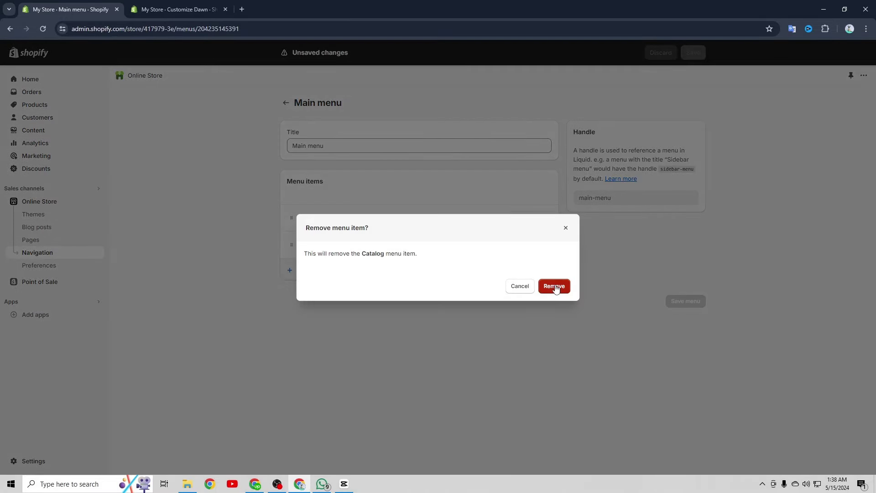
left_click(555, 287)
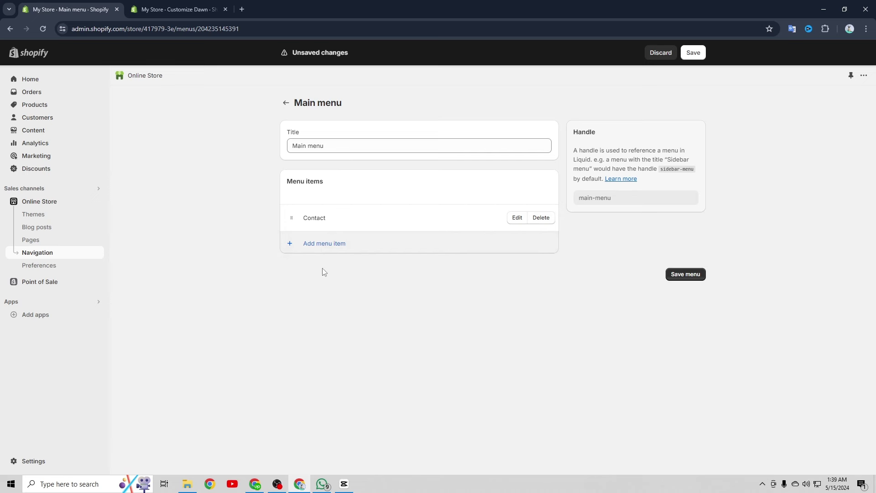
Add two main menu items linking to the men and Women collections
left_click(316, 243)
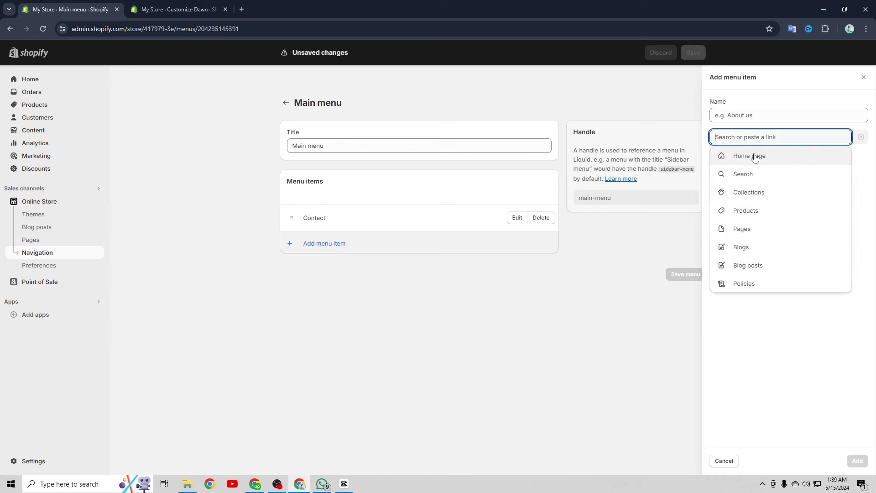
left_click(751, 192)
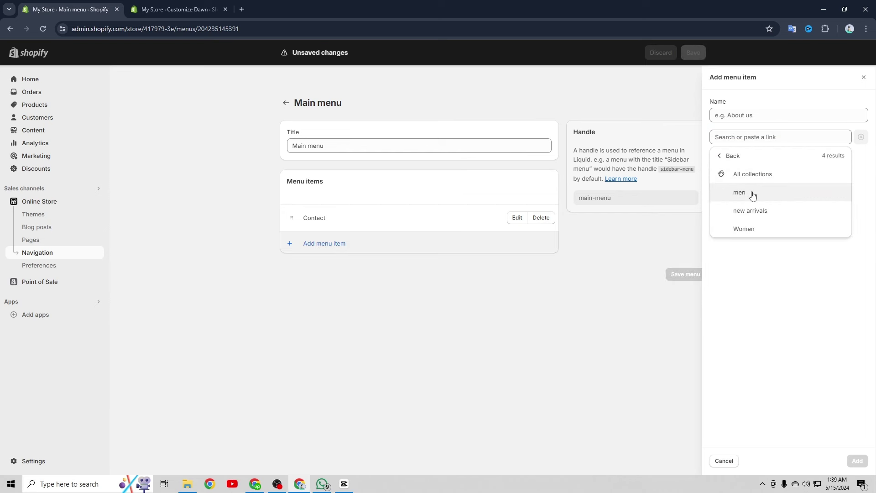
left_click(752, 192)
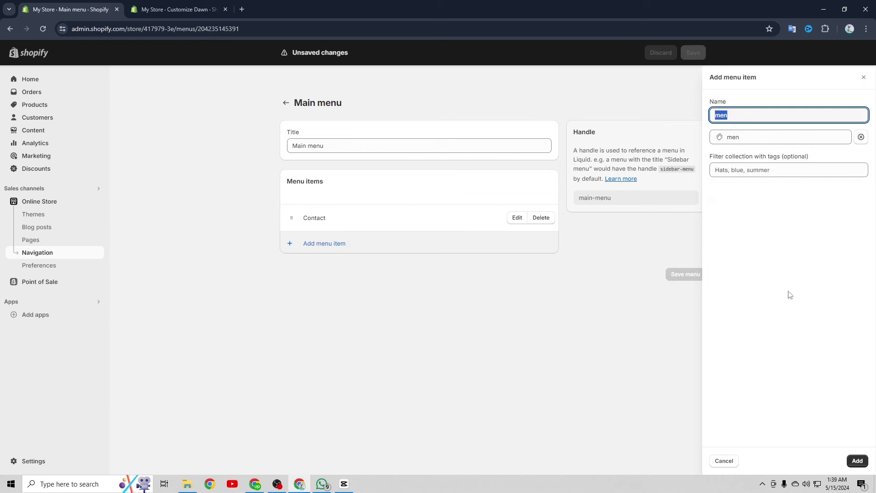
left_click(858, 461)
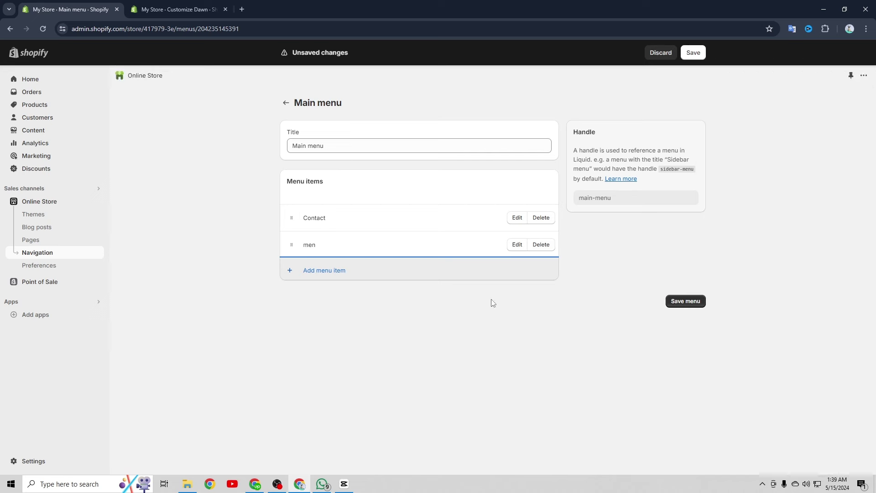
left_click(325, 270)
left_click(749, 139)
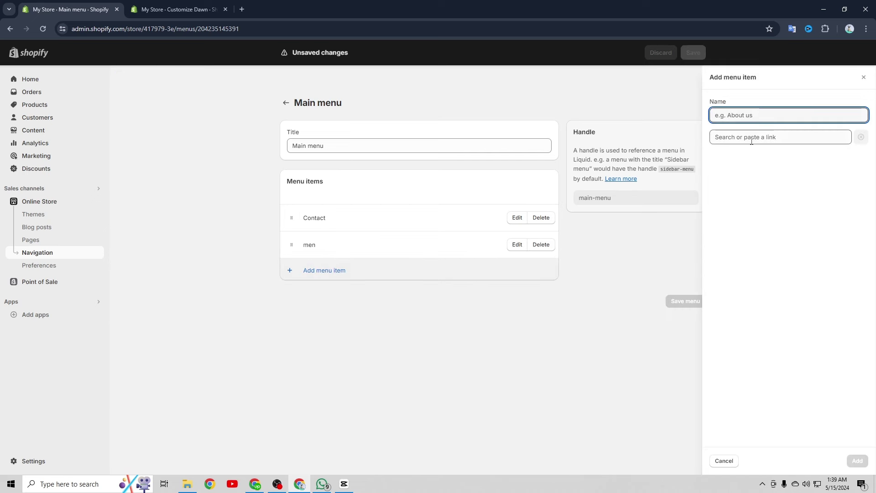
left_click(752, 196)
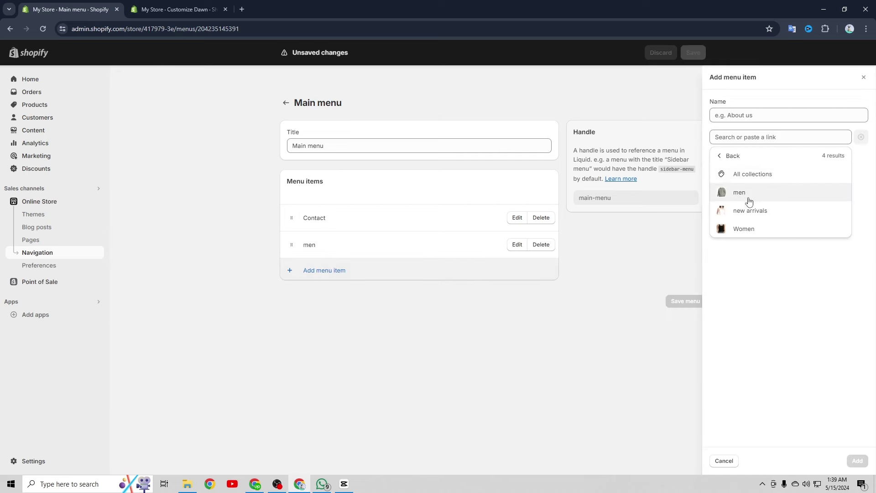
left_click(749, 229)
left_click(858, 461)
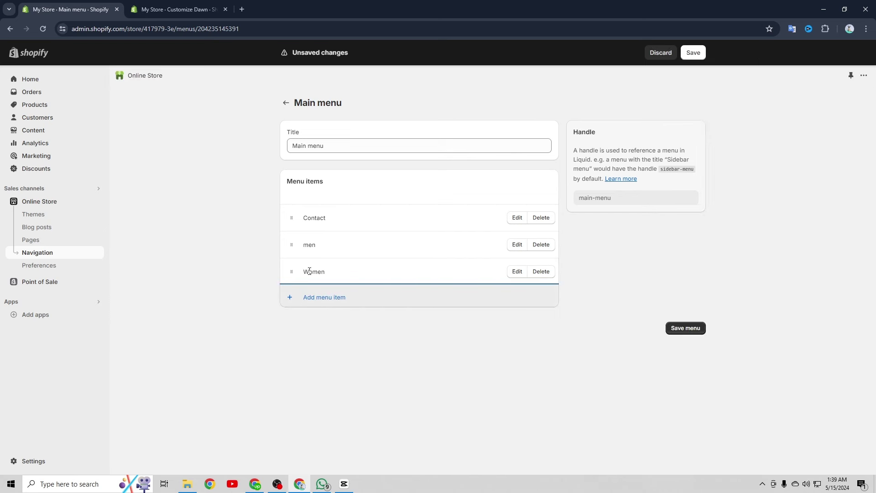
Reorder the menu to men, Women, Contact, save it, and save the theme
left_click_drag(292, 271, 291, 206)
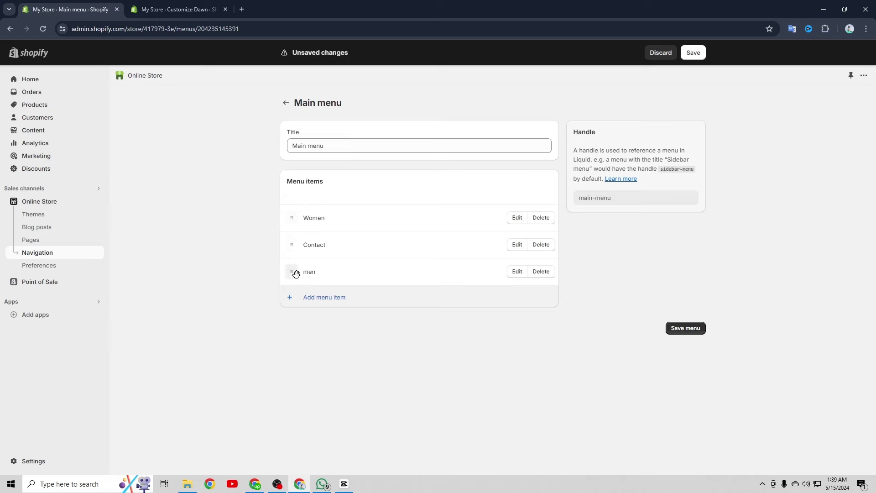
left_click_drag(293, 272, 301, 231)
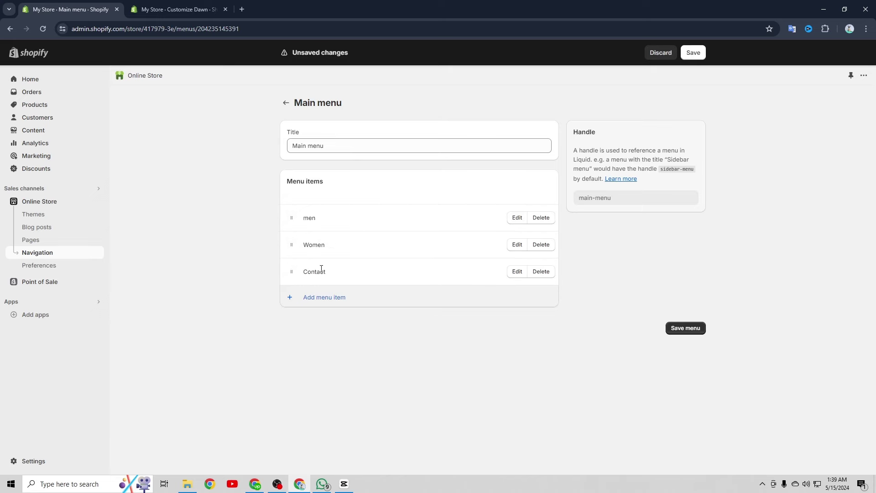
left_click(686, 329)
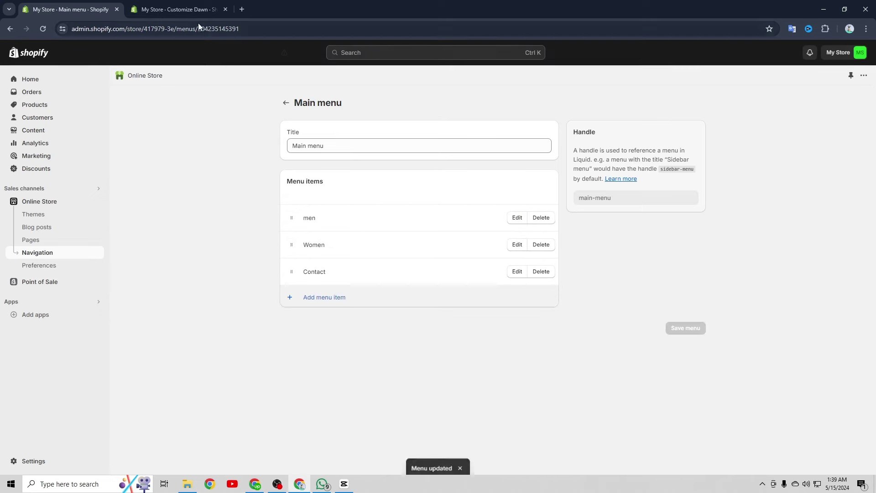
left_click(181, 12)
left_click(847, 53)
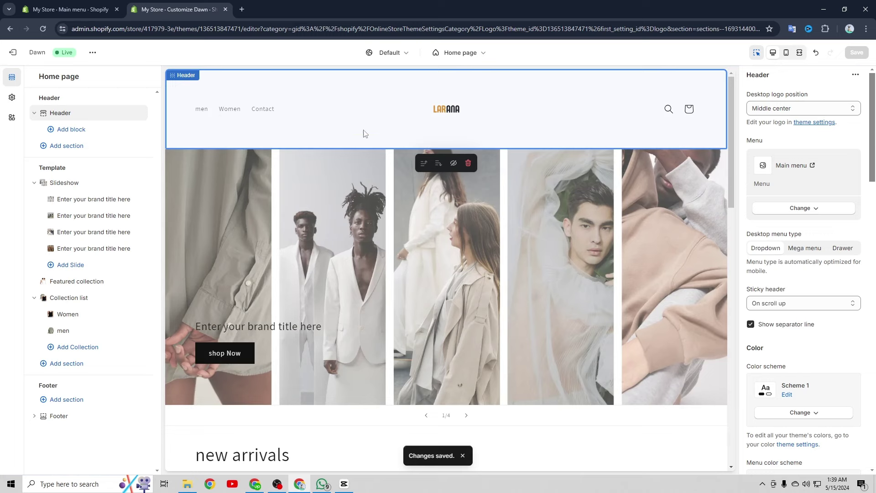
Select the footer and uncheck Show email signup, leaving only the copyright line
scroll(558, 226, "down", 15)
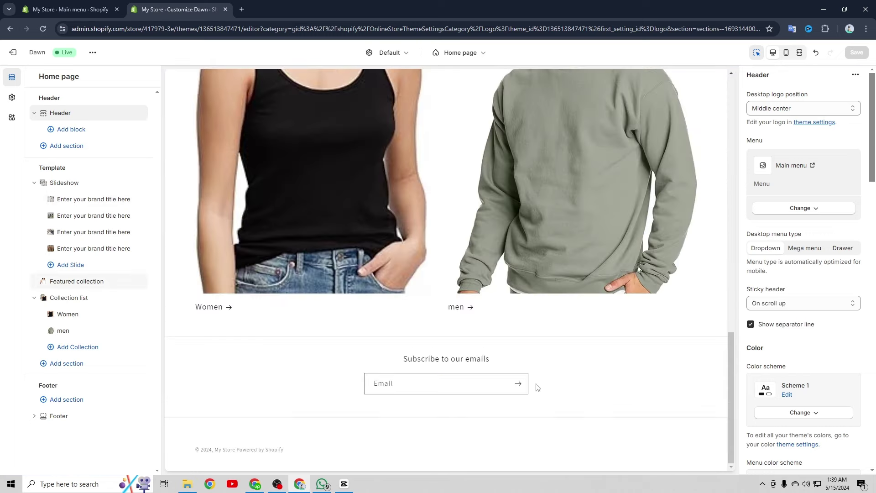
left_click(331, 379)
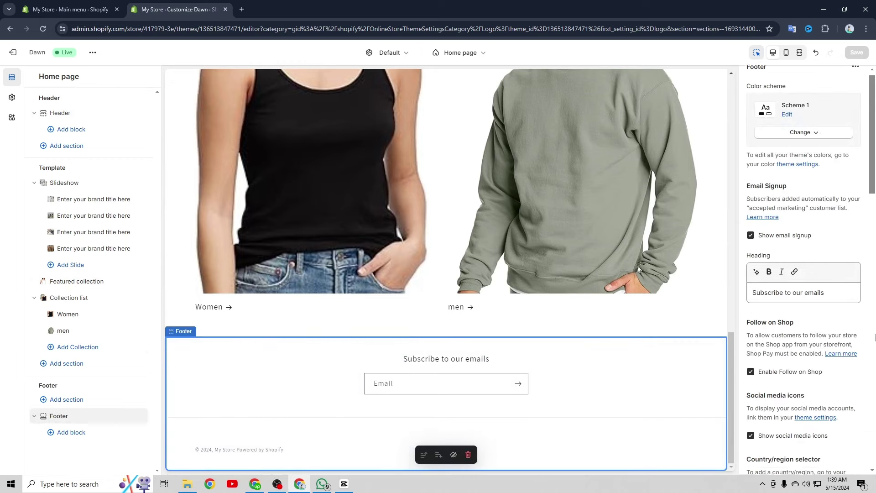
scroll(788, 319, "down", 4)
scroll(787, 320, "down", 4)
scroll(788, 320, "up", 8)
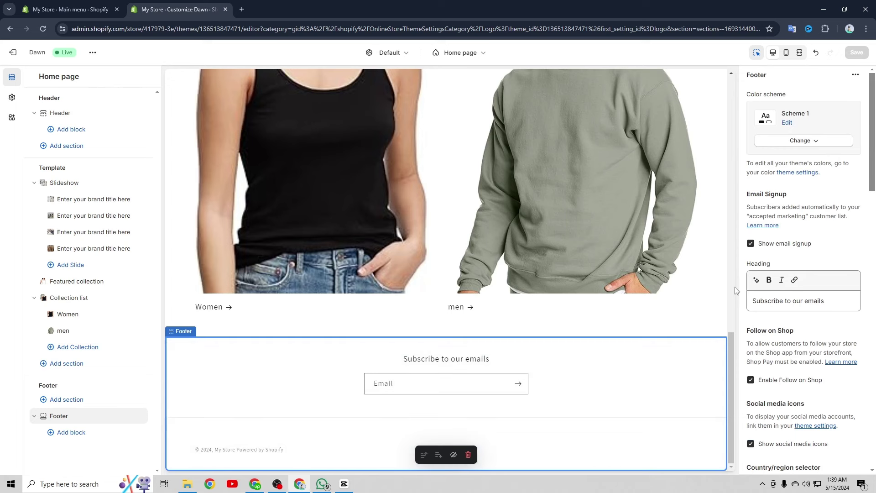
left_click(441, 384)
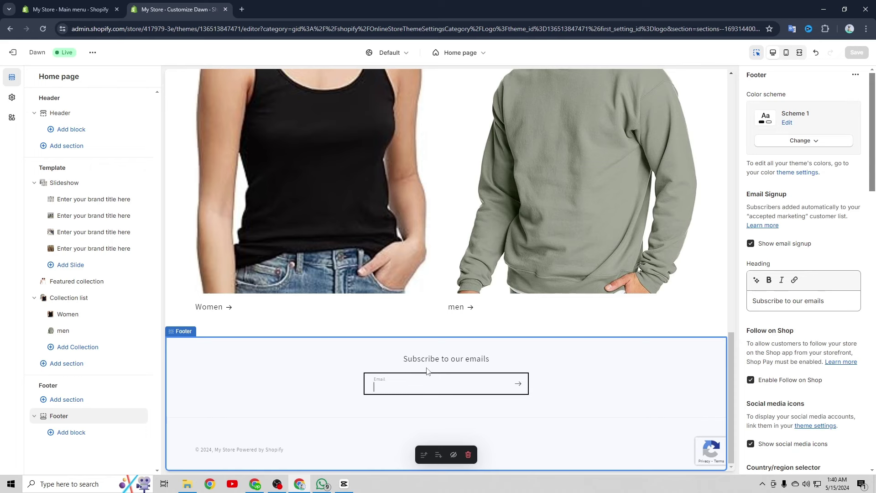
scroll(782, 338, "down", 3)
scroll(783, 338, "up", 3)
left_click(751, 243)
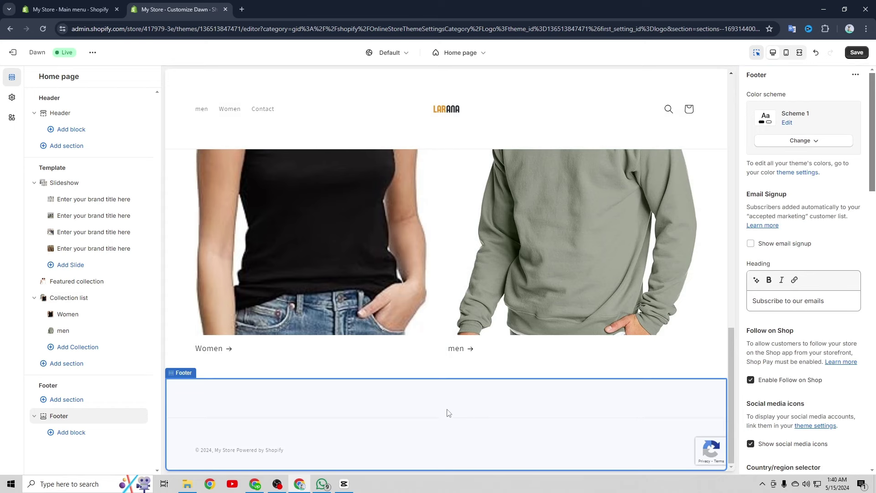
scroll(830, 273, "down", 10)
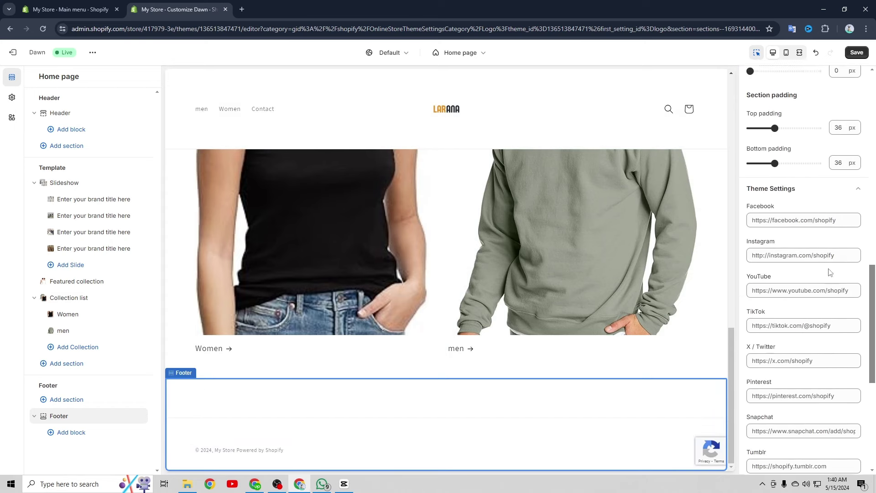
left_click(795, 216)
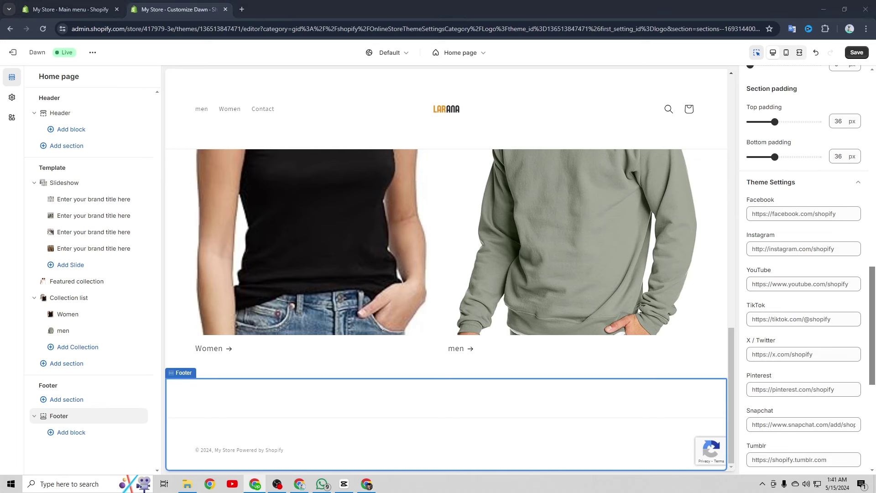
left_click(781, 213)
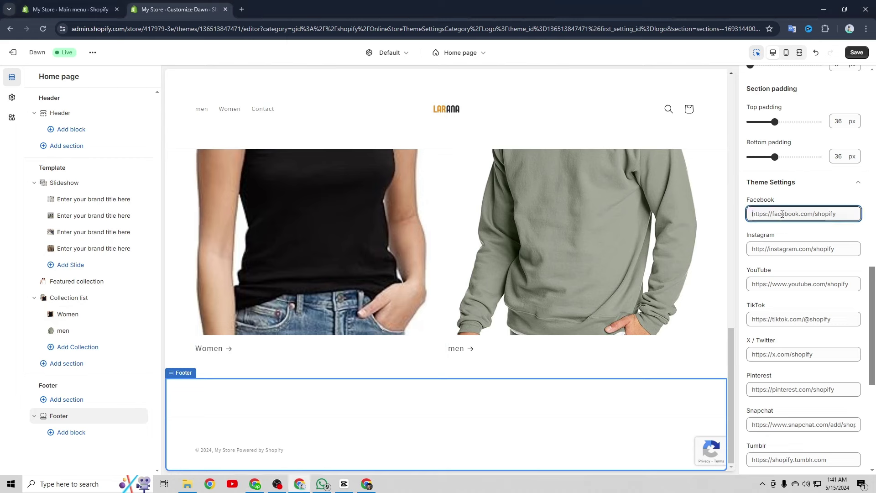
right_click(781, 213)
left_click(684, 302)
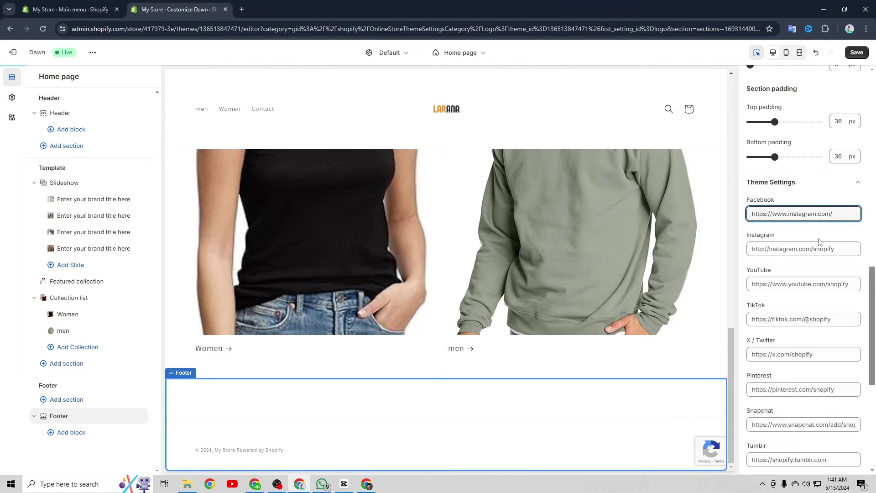
scroll(813, 229, "down", 1)
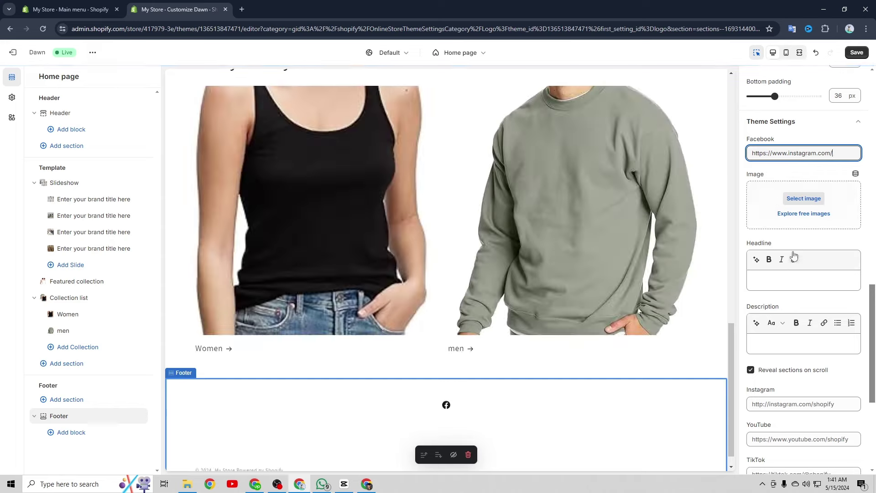
scroll(801, 222, "down", 3)
right_click(792, 223)
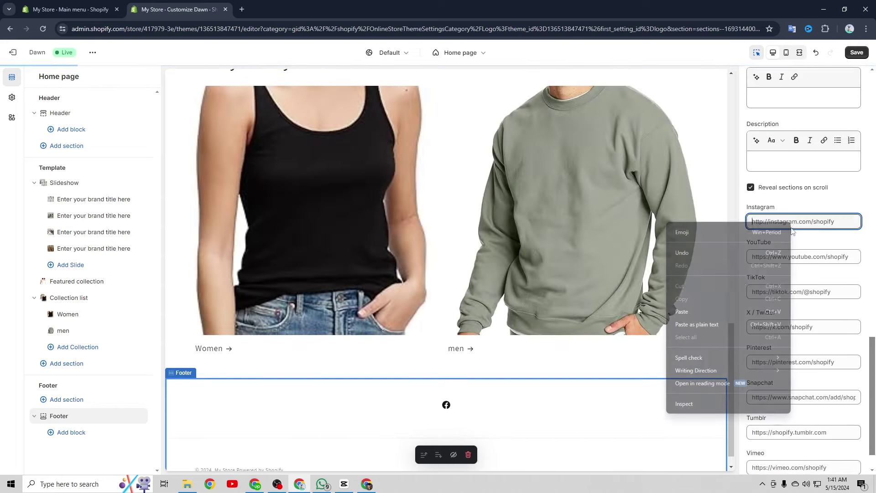
left_click(682, 311)
right_click(795, 256)
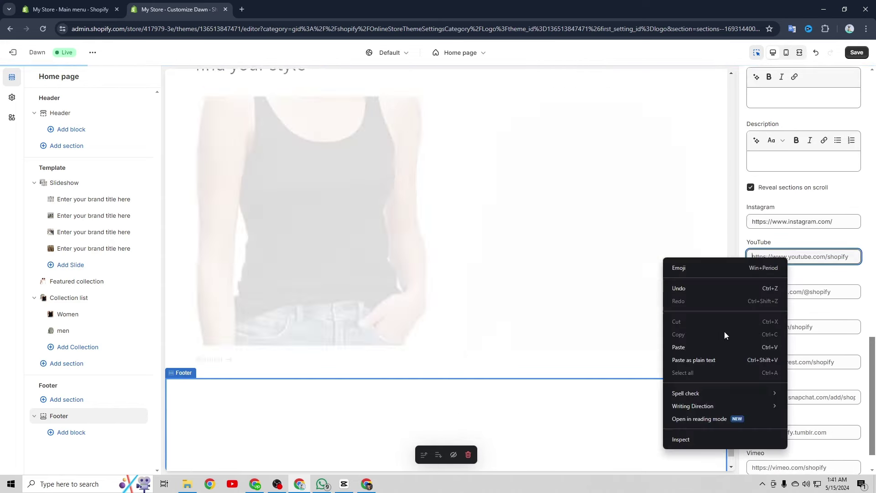
left_click(682, 345)
Paste the same Instagram URL into the TikTok and X/Twitter social link fields
left_click(804, 292)
key("ctrl+v")
left_click(803, 327)
key("ctrl+v")
scroll(804, 327, "down", 1)
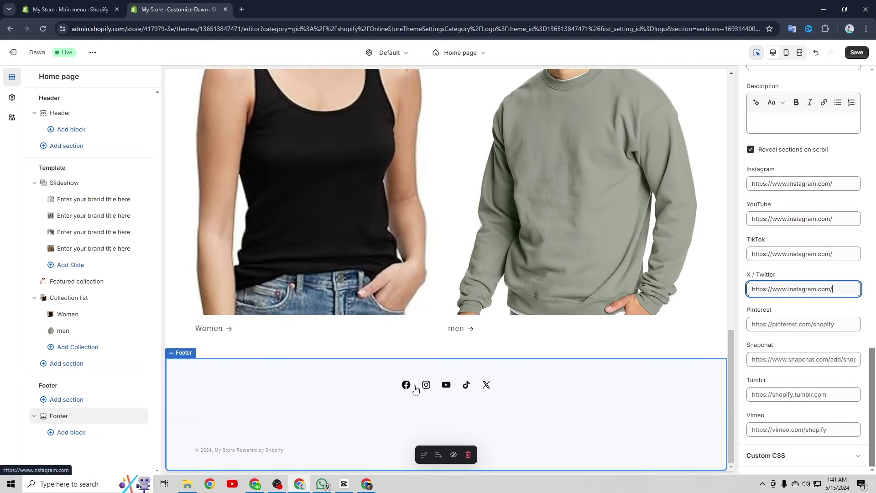
scroll(803, 308, "up", 6)
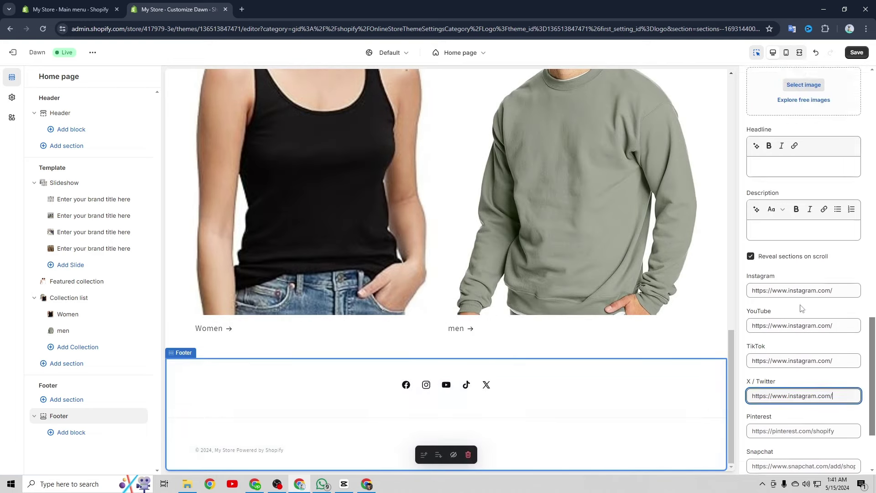
scroll(802, 308, "up", 8)
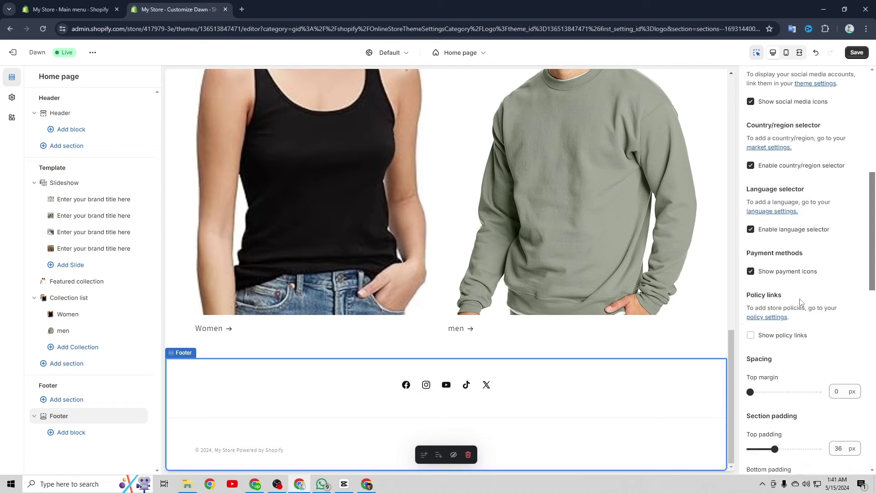
Check Show policy links in the Footer settings and save the theme
scroll(800, 296, "up", 2)
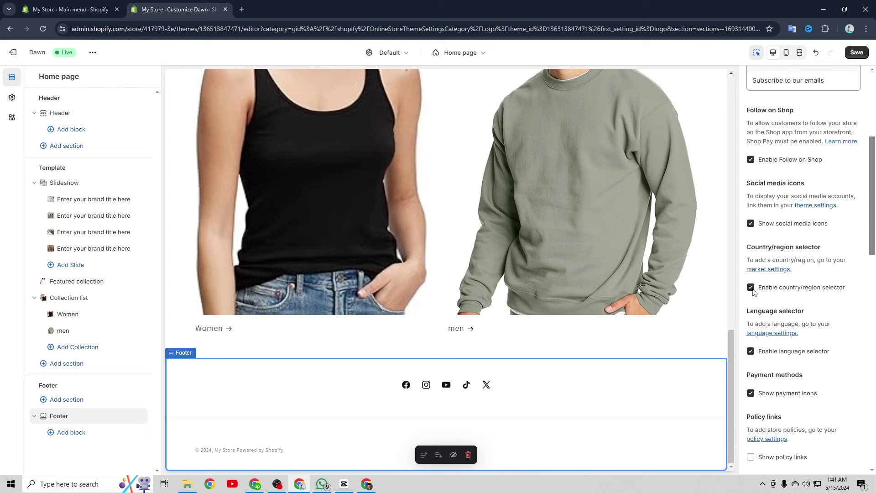
scroll(788, 281, "down", 1)
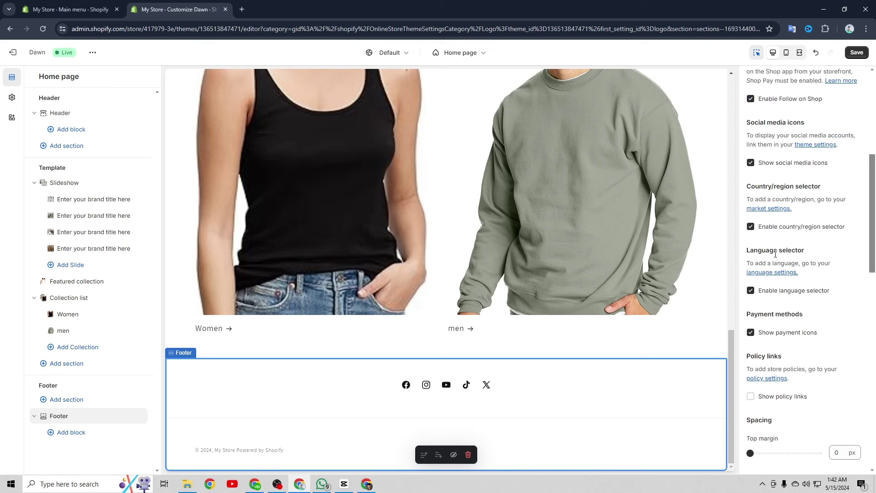
scroll(776, 254, "down", 1)
left_click(751, 336)
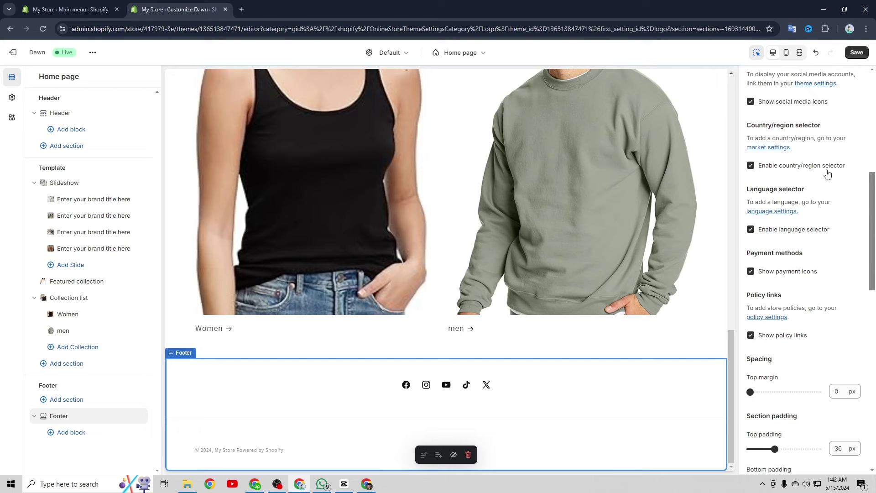
left_click(857, 53)
Go from the main menu admin page to Settings > Policies
left_click(90, 10)
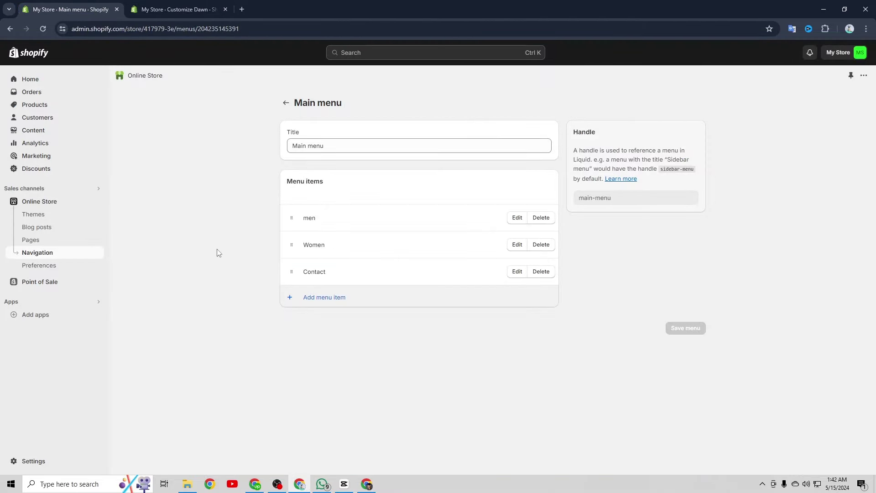
left_click(28, 461)
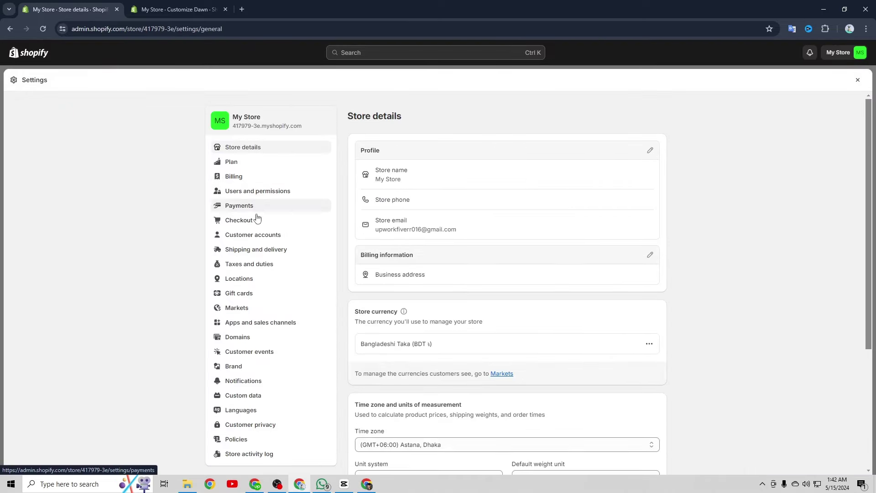
scroll(258, 237, "down", 3)
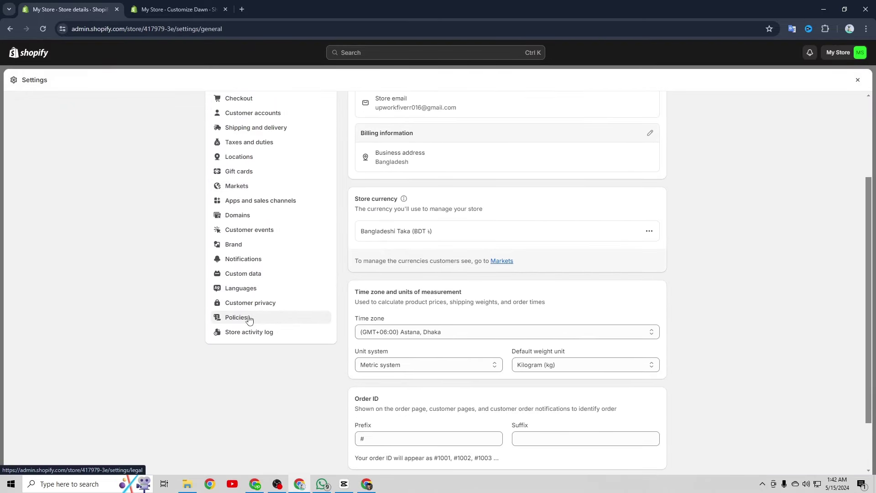
left_click(250, 319)
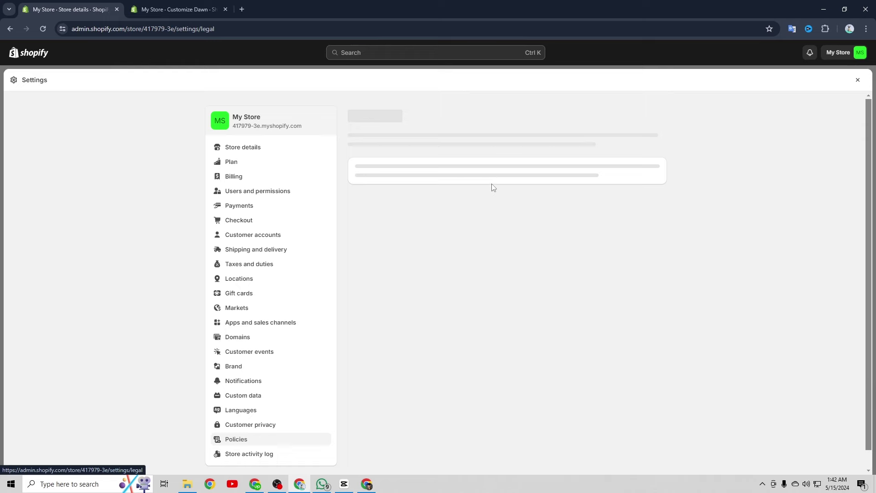
scroll(497, 218, "down", 5)
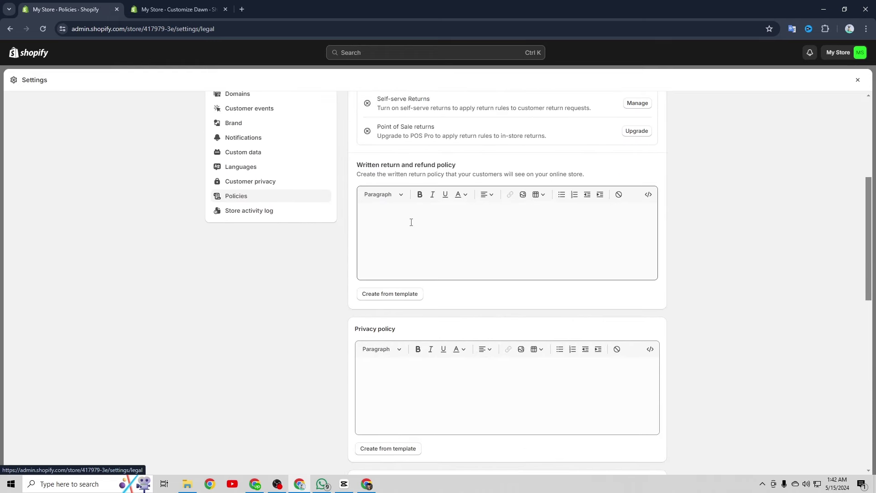
Fill the refund, privacy and terms of service policies from their templates
left_click(466, 239)
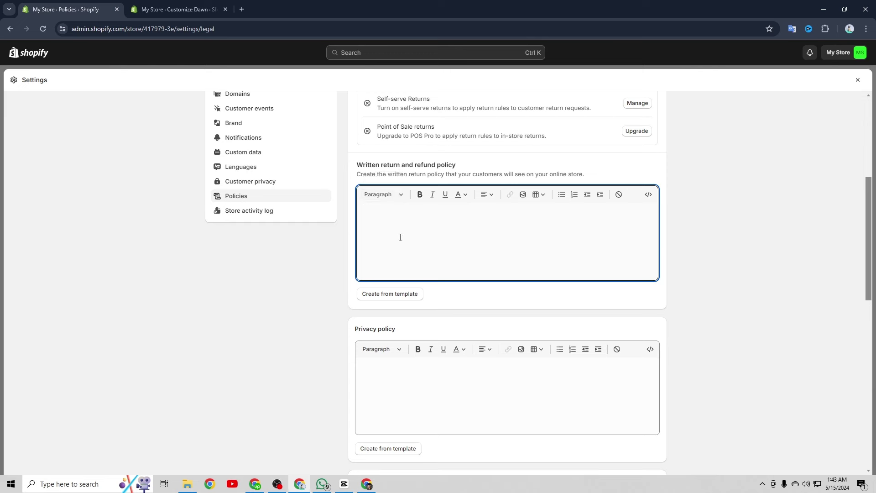
left_click(401, 295)
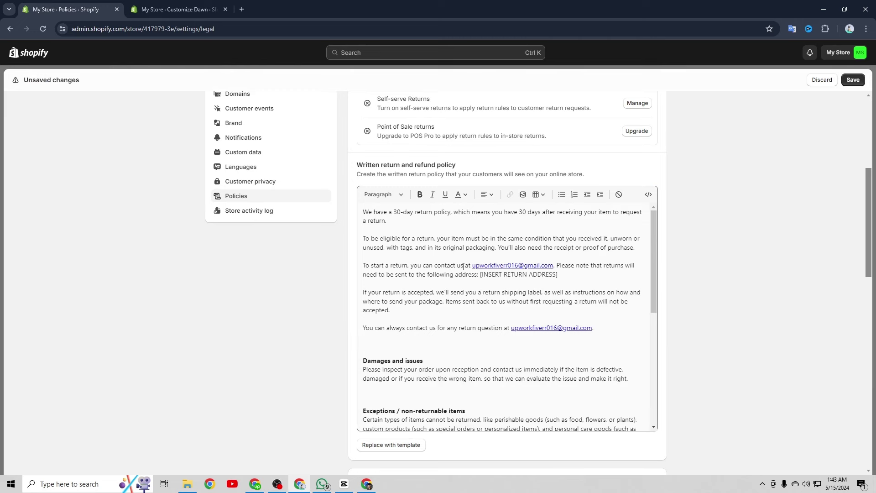
scroll(463, 267, "down", 5)
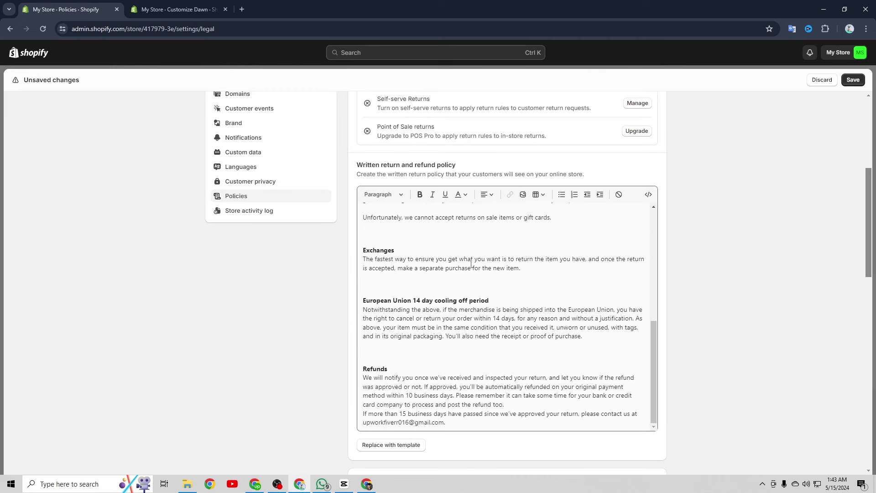
scroll(471, 264, "down", 3)
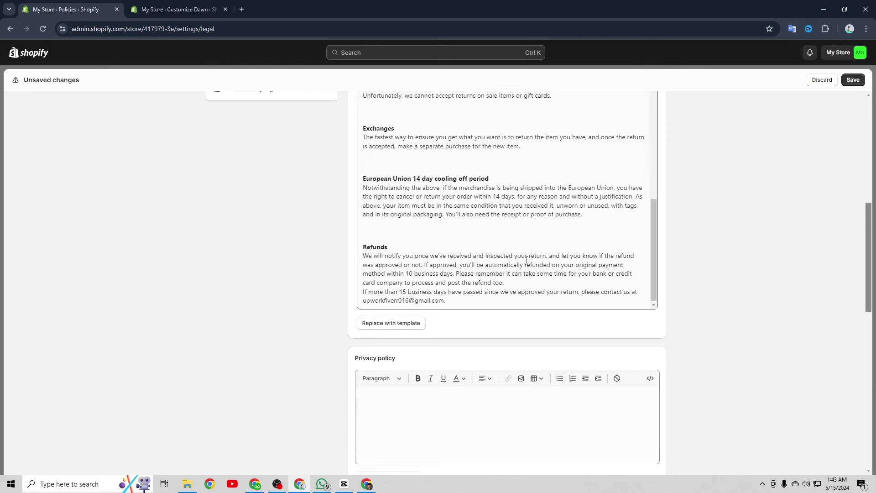
scroll(413, 330, "down", 3)
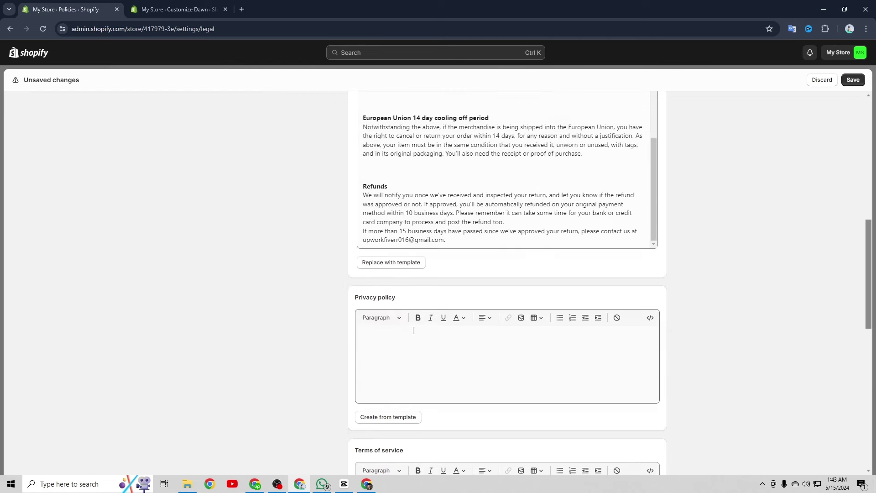
left_click(401, 356)
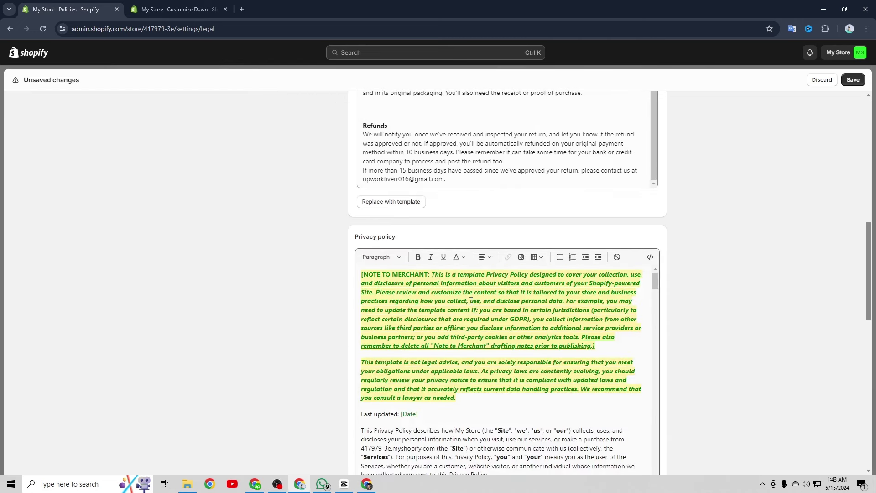
scroll(471, 300, "down", 8)
left_click(388, 295)
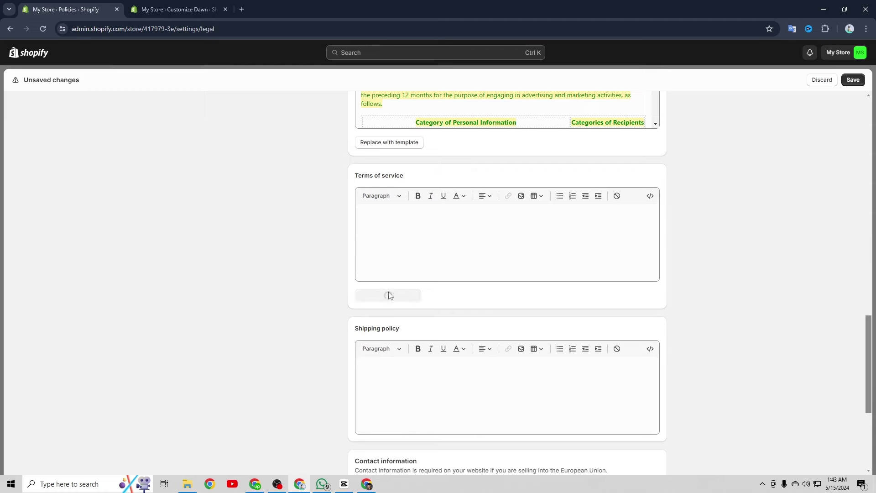
scroll(710, 290, "down", 6)
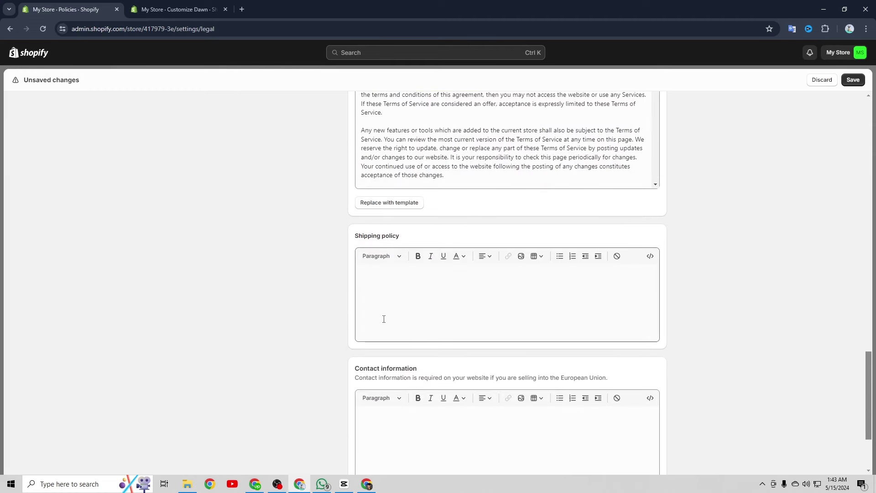
Copy the 'Shipping policy' label and paste it into the empty shipping policy editor
left_click(392, 303)
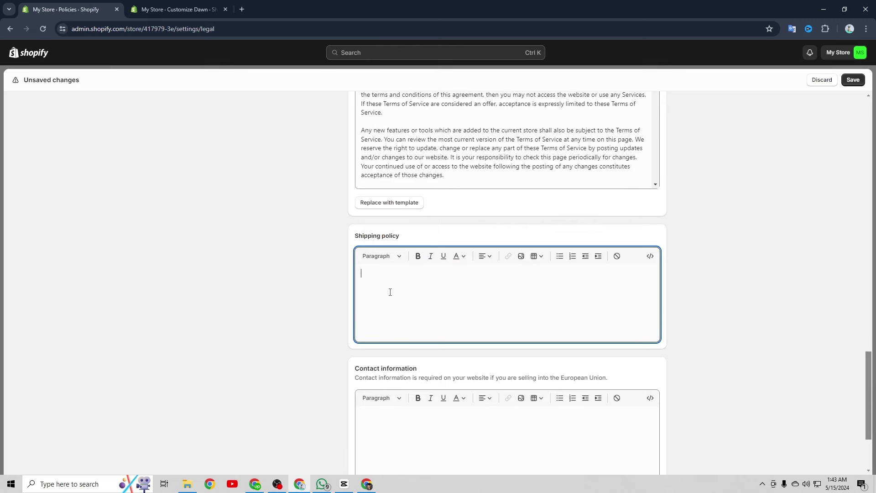
left_click_drag(346, 242, 407, 225)
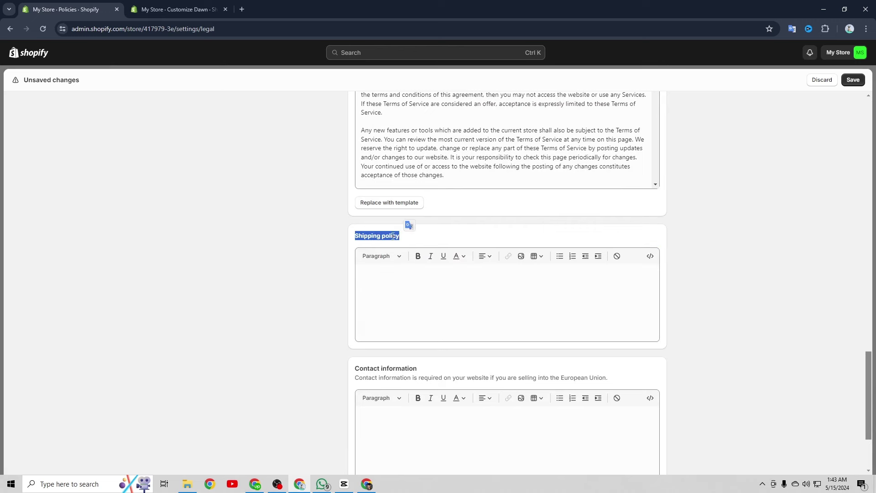
right_click(396, 236)
left_click(376, 280)
right_click(376, 280)
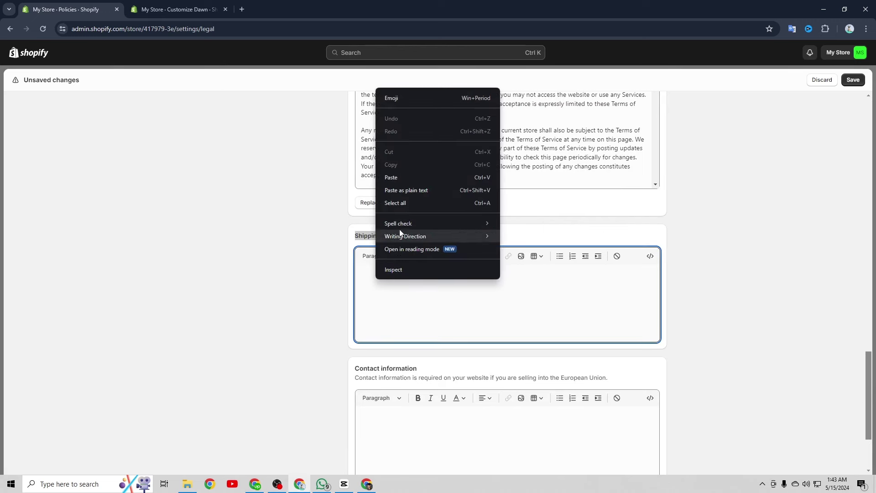
left_click(404, 180)
scroll(456, 282, "down", 3)
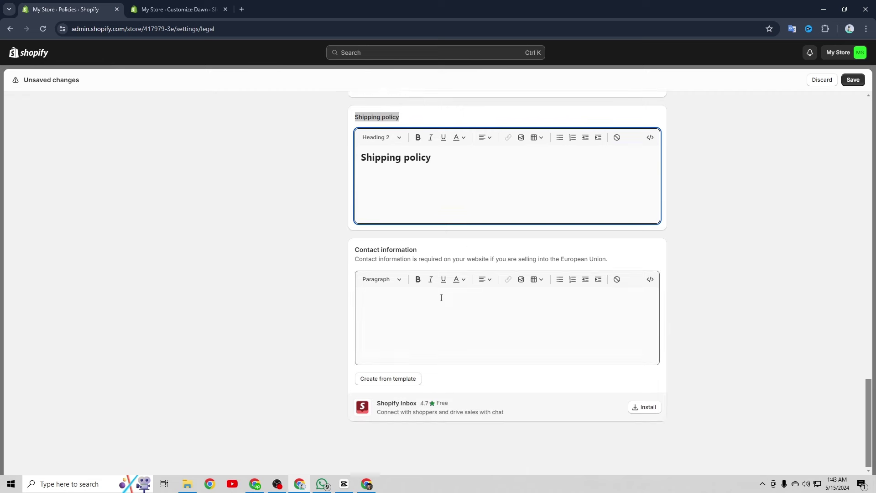
Fill the contact information policy from its template
left_click(410, 378)
left_click(482, 345)
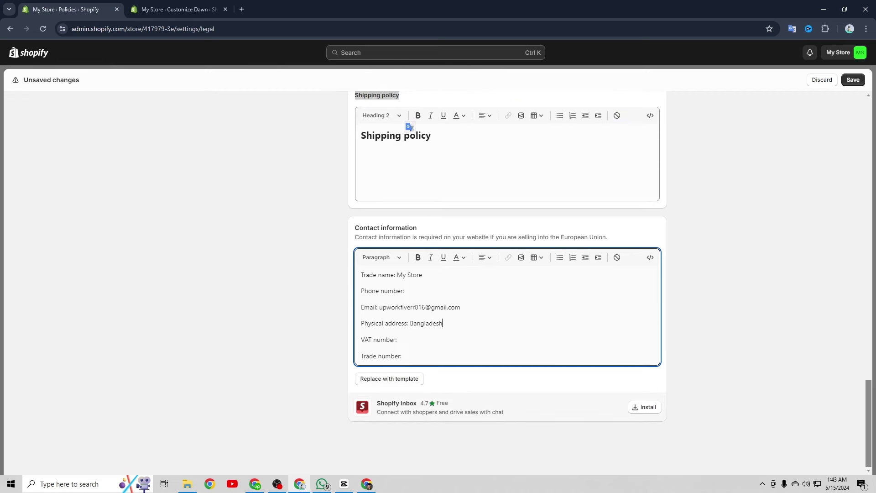
scroll(720, 300, "up", 15)
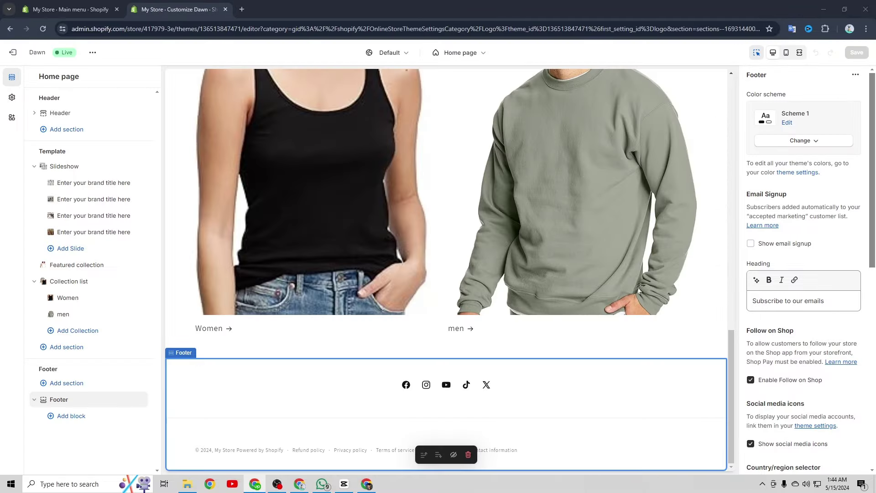
Scroll the preview and Footer settings down to the footer's policy links
scroll(456, 320, "up", 18)
scroll(452, 313, "down", 9)
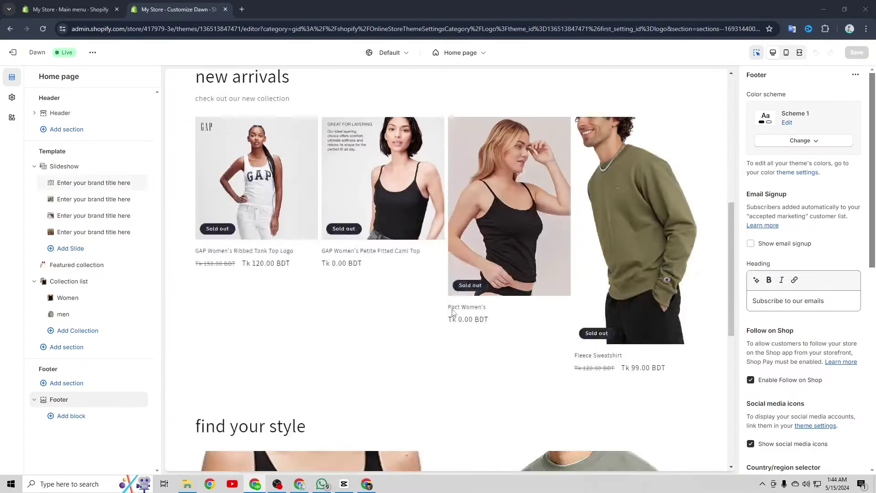
scroll(453, 313, "down", 8)
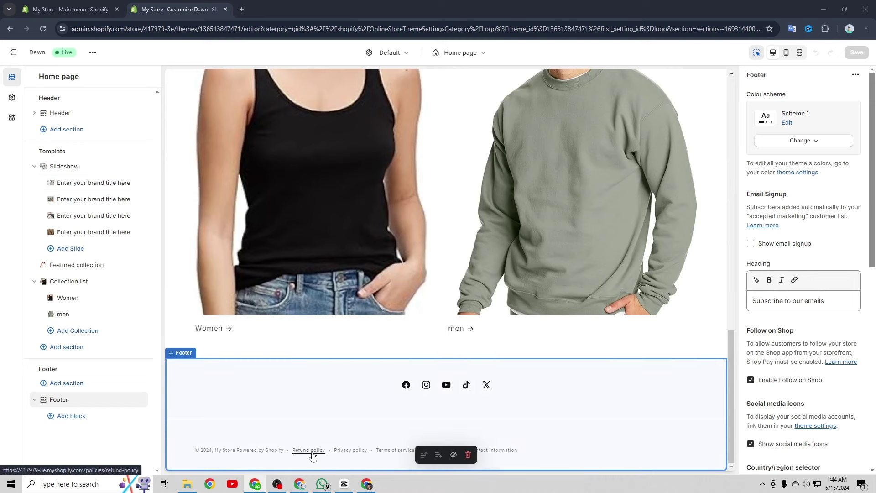
scroll(774, 344, "down", 8)
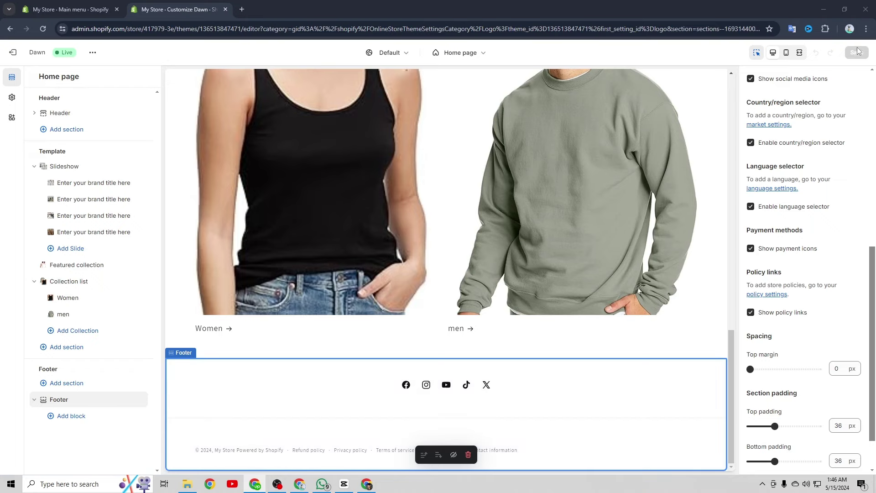
From the themes list, open Edit default theme content for the Dawn theme
left_click(82, 5)
key("alt+Left")
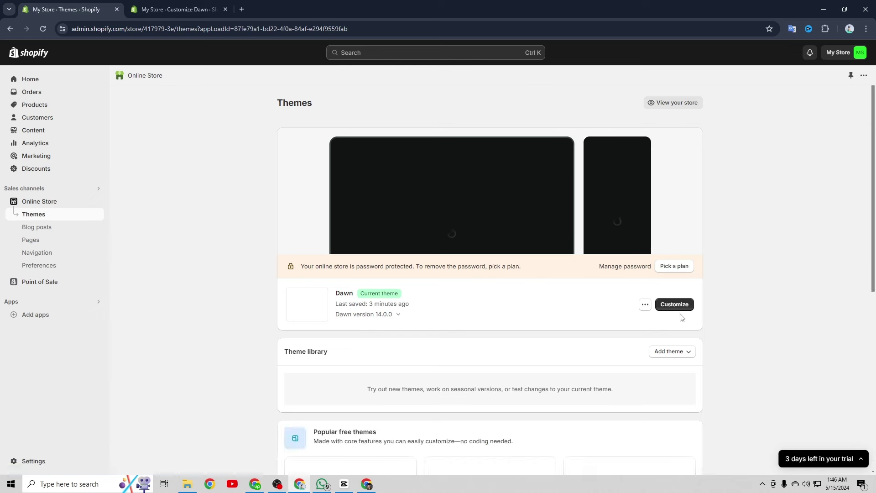
left_click(645, 304)
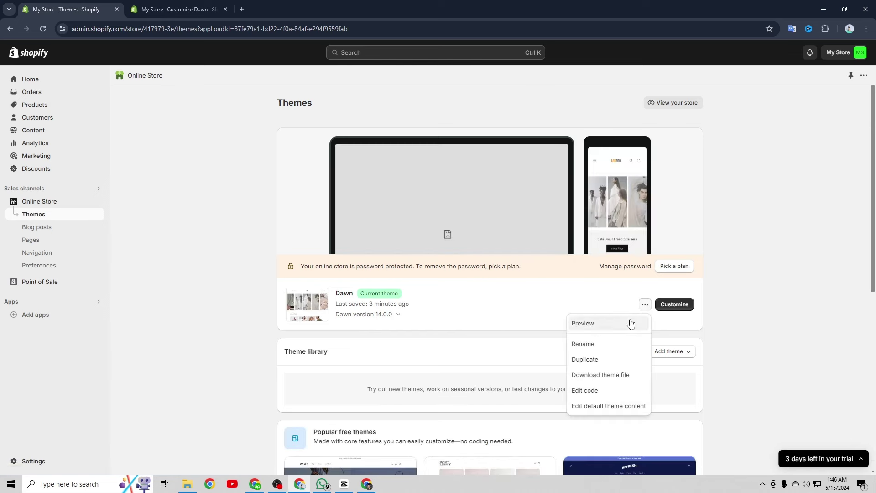
left_click(601, 406)
Search 'links', blank the Powered by shopify text, save, and reload the Dawn editor
left_click(193, 132)
type("l")
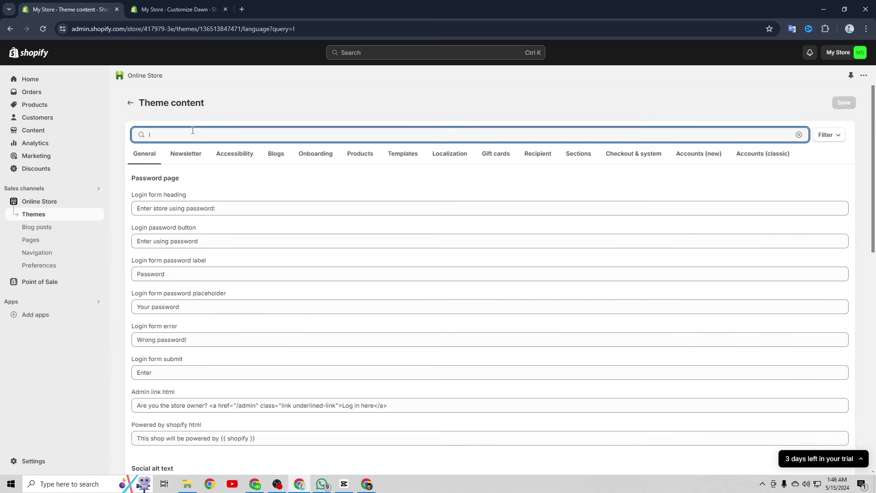
type("inks")
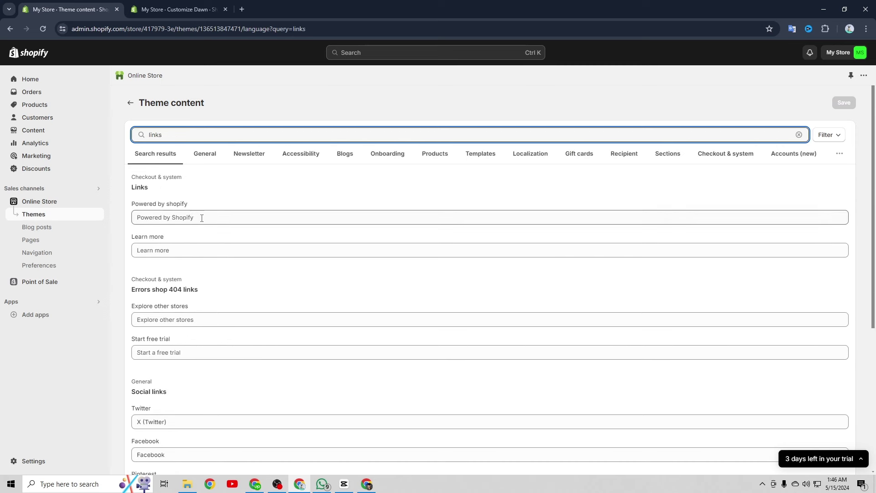
left_click(203, 216)
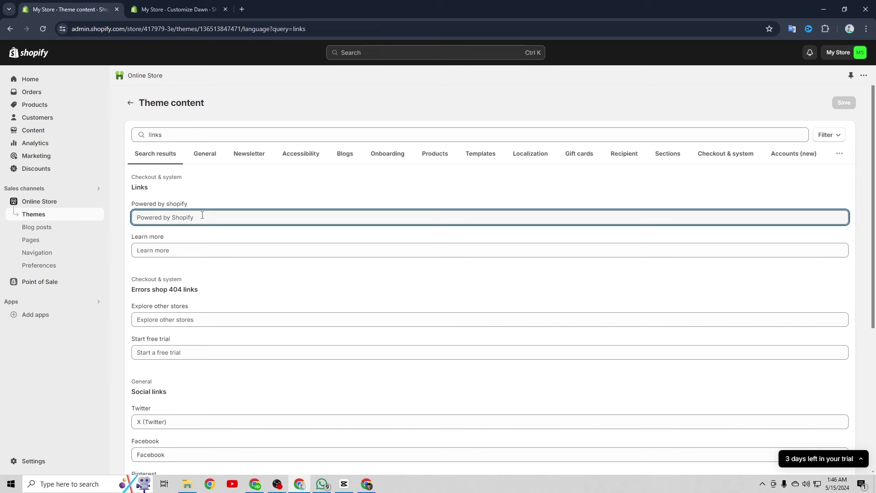
key("ctrl+a")
key("BackSpace")
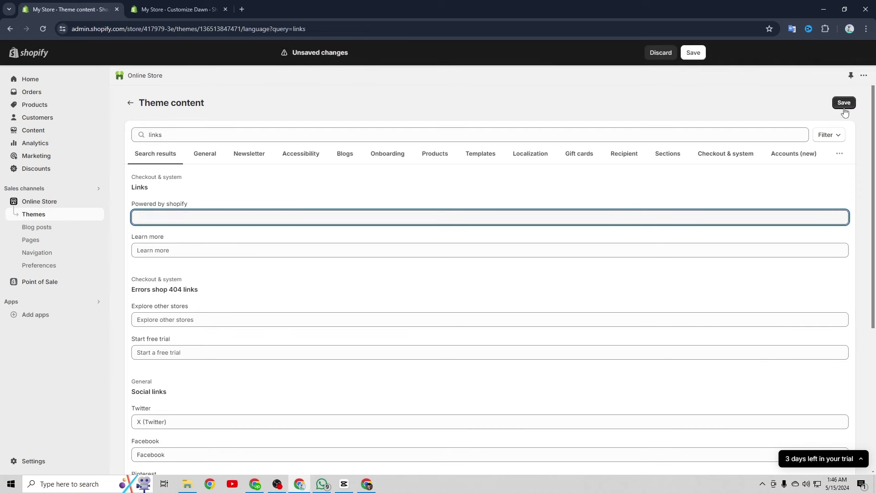
left_click(845, 103)
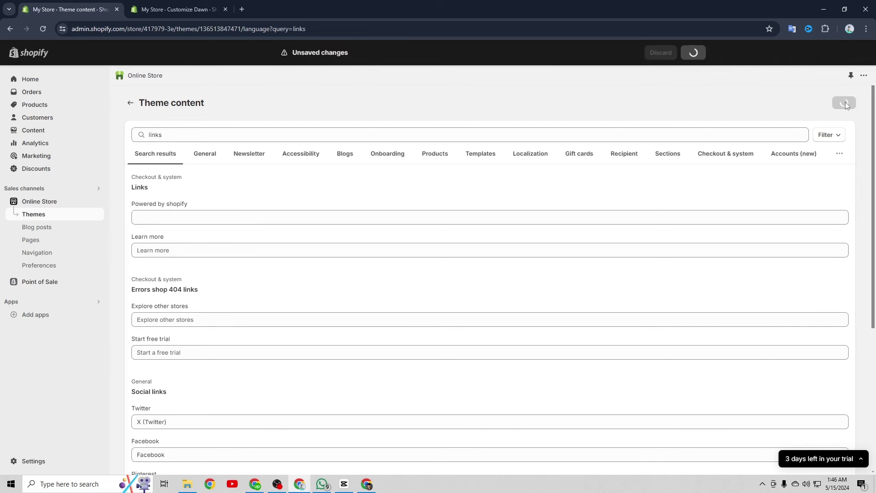
left_click(188, 10)
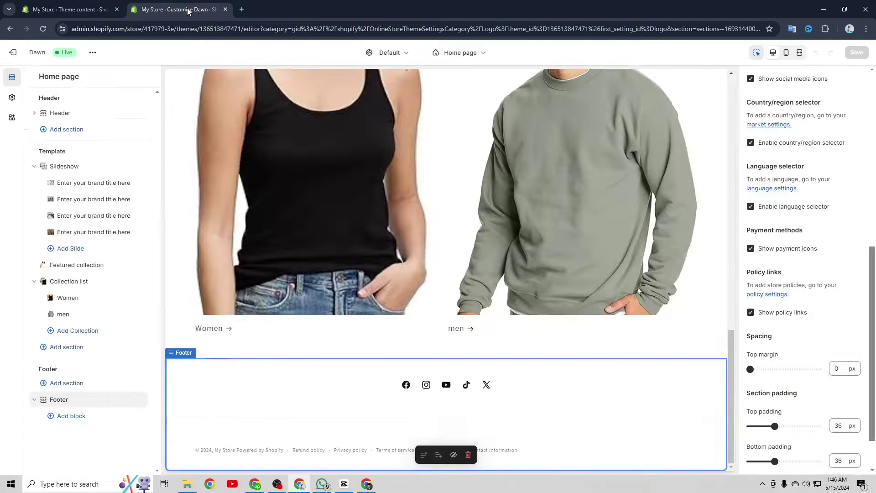
key("F5")
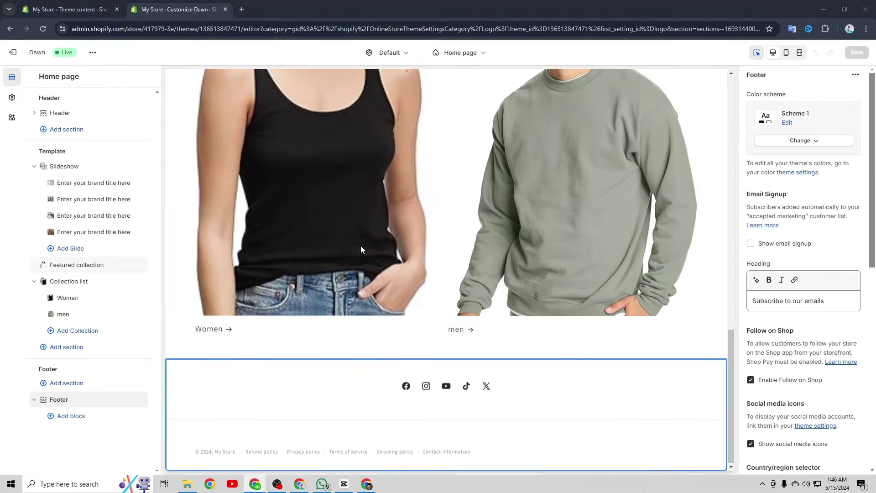
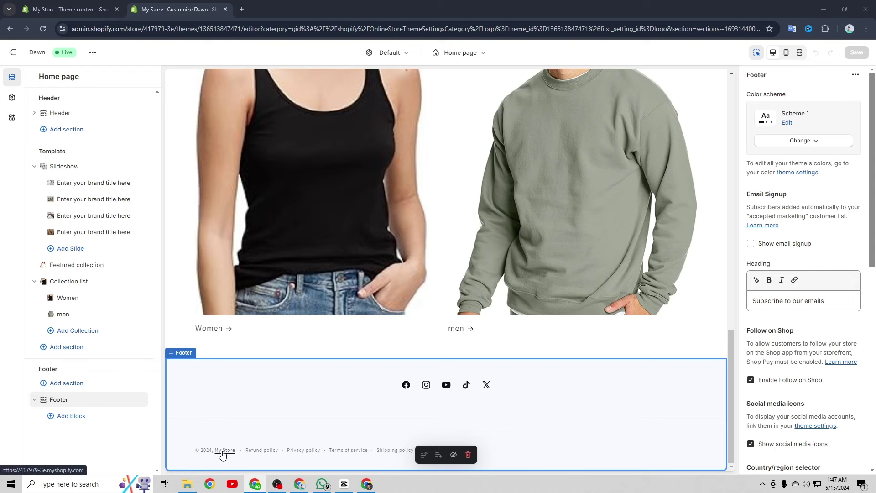
Change the store name from My Store to Laraaa in the Store details profile and save it
left_click(71, 9)
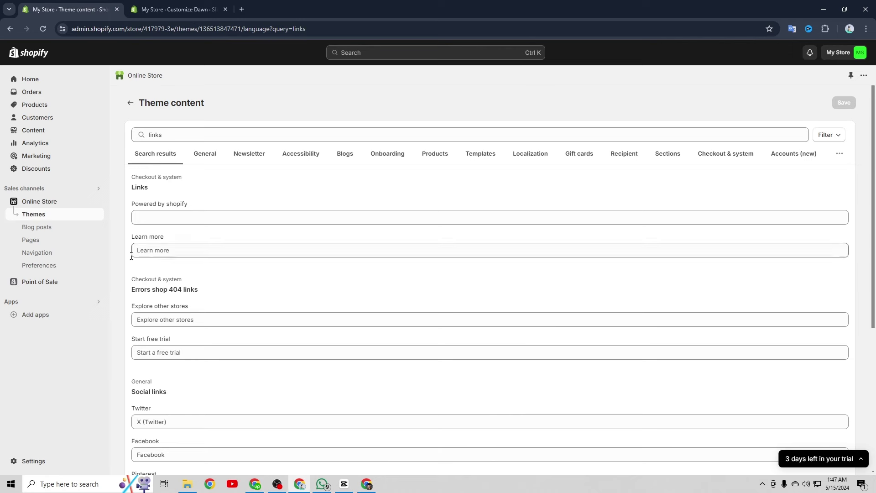
left_click(35, 460)
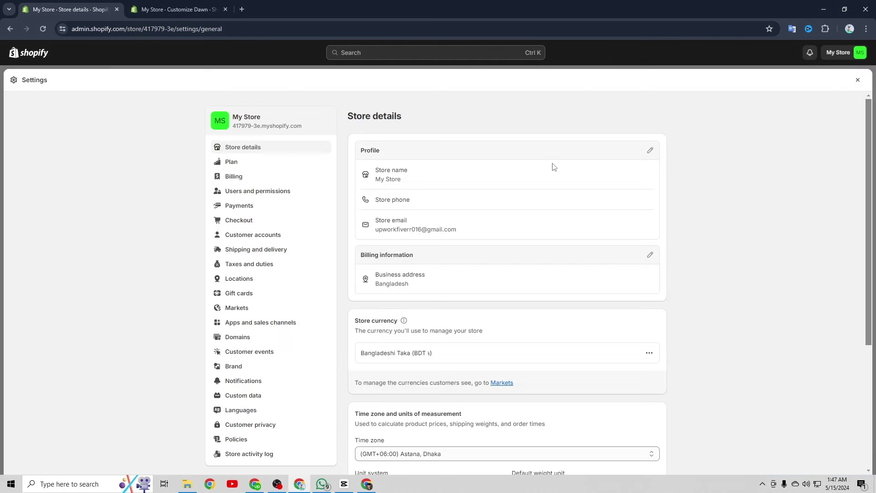
left_click(649, 151)
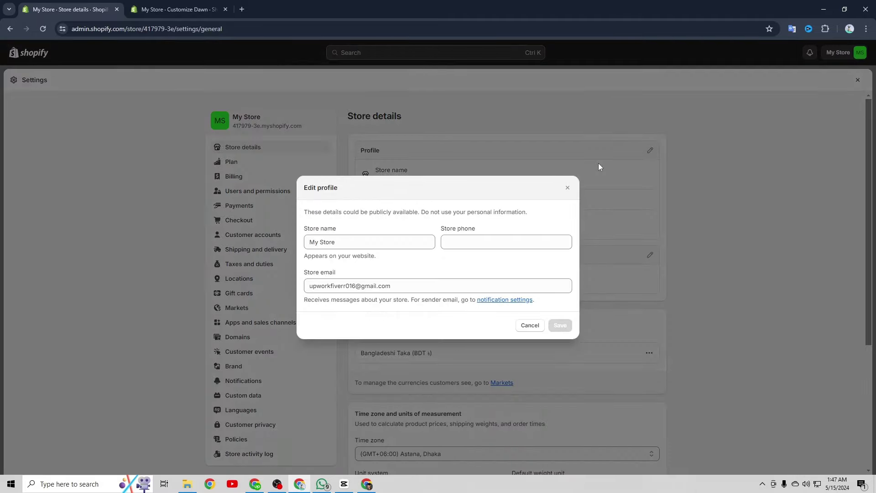
left_click_drag(361, 244, 268, 243)
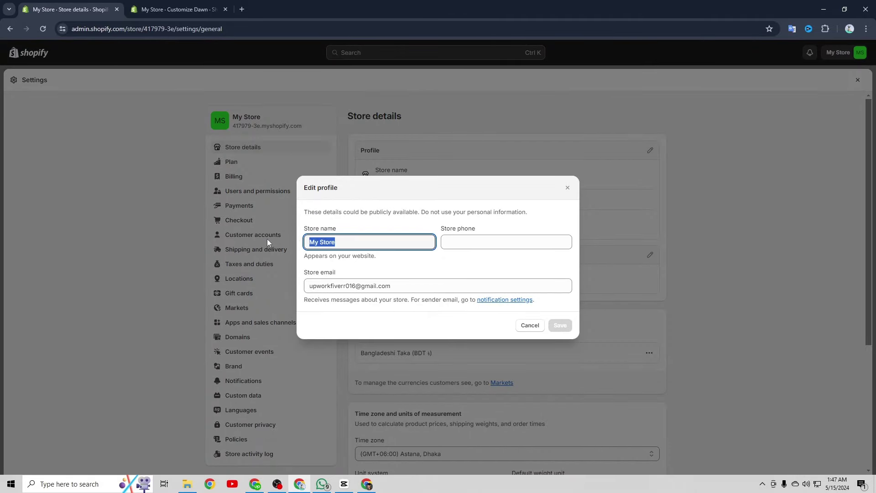
type("Laraaa")
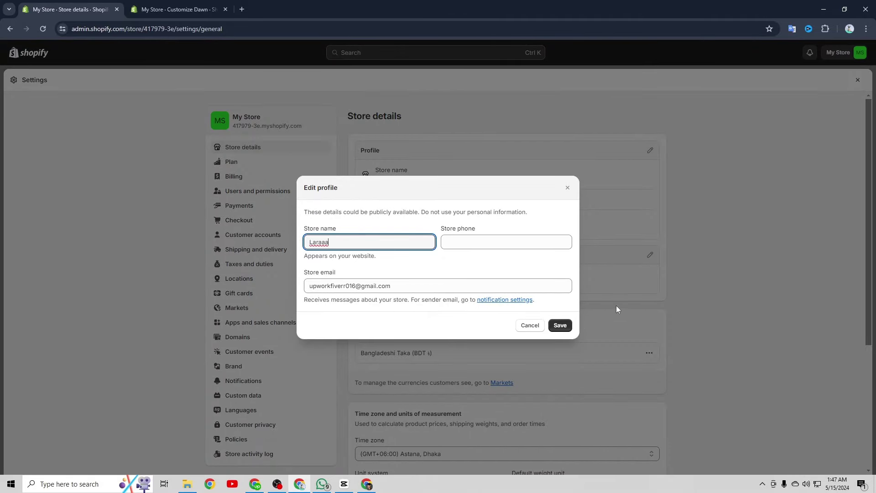
left_click(564, 326)
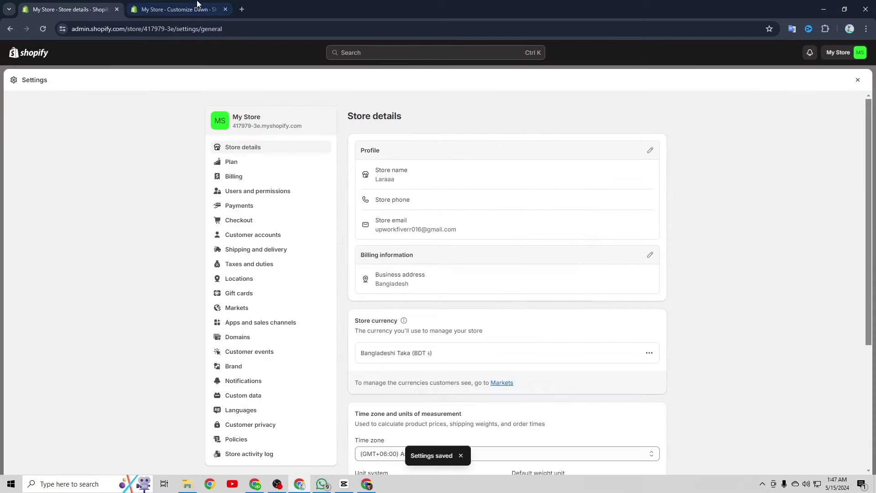
left_click(178, 9)
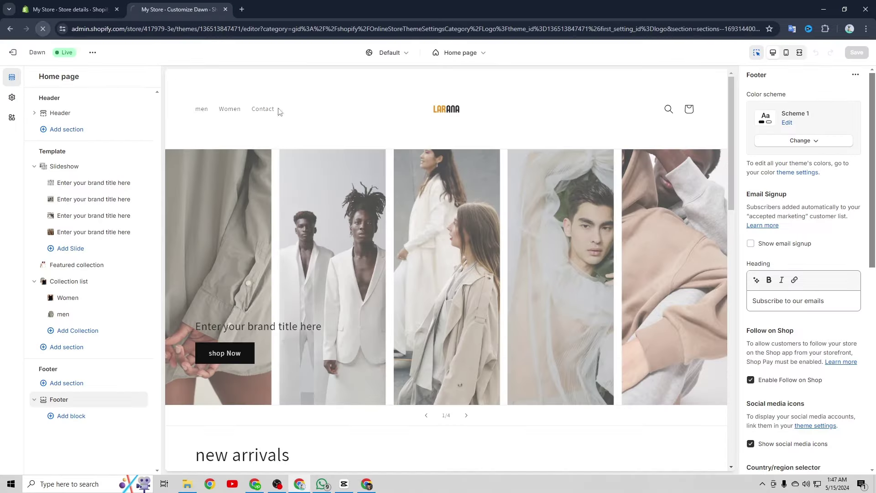
scroll(407, 226, "down", 15)
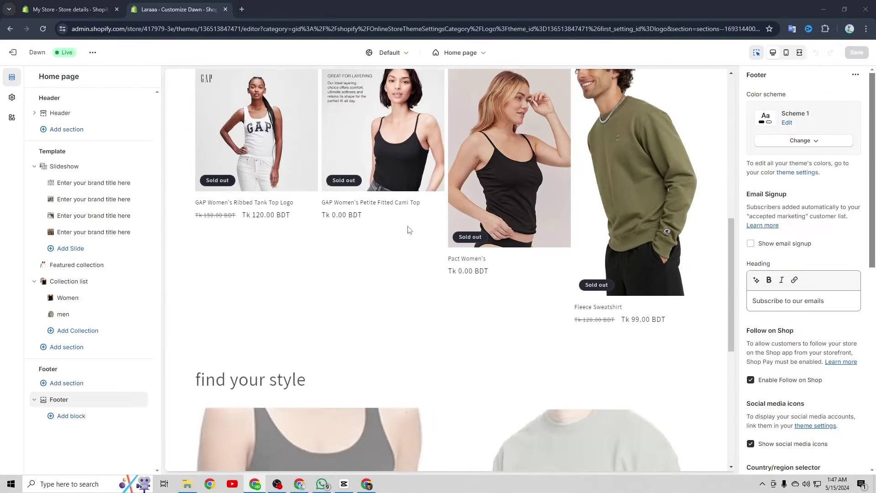
scroll(408, 229, "down", 1)
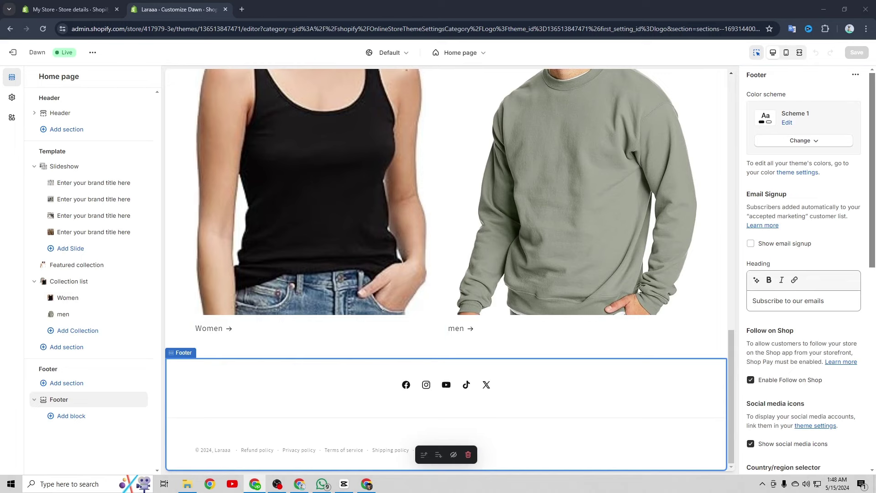
left_click(224, 451)
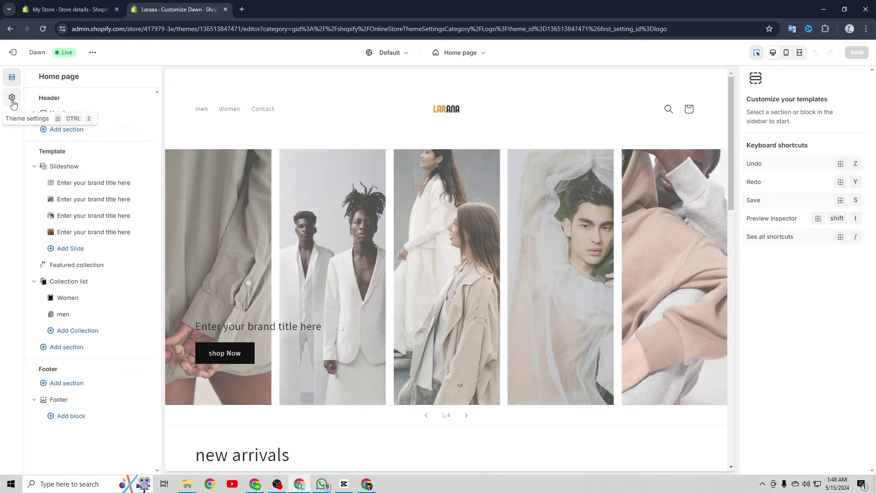
Open Theme settings and expand Logo to show the LARANA logo, 120 px width and empty favicon
left_click(12, 101)
left_click(130, 104)
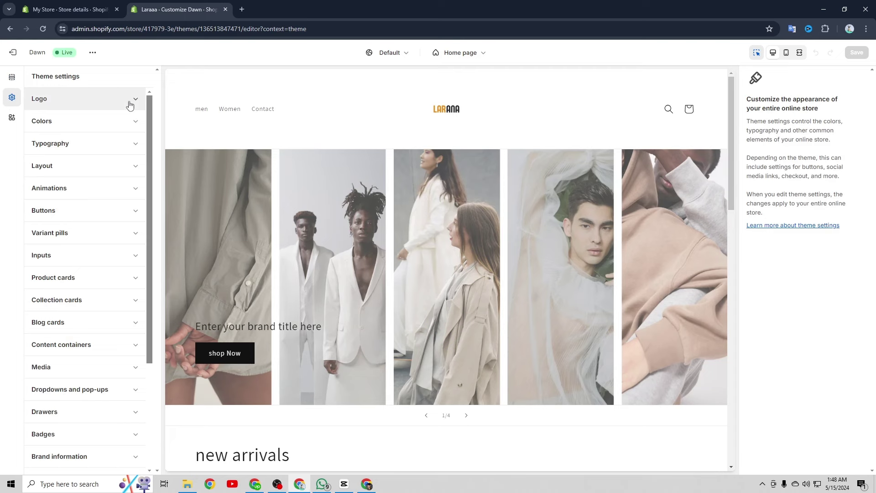
left_click(130, 104)
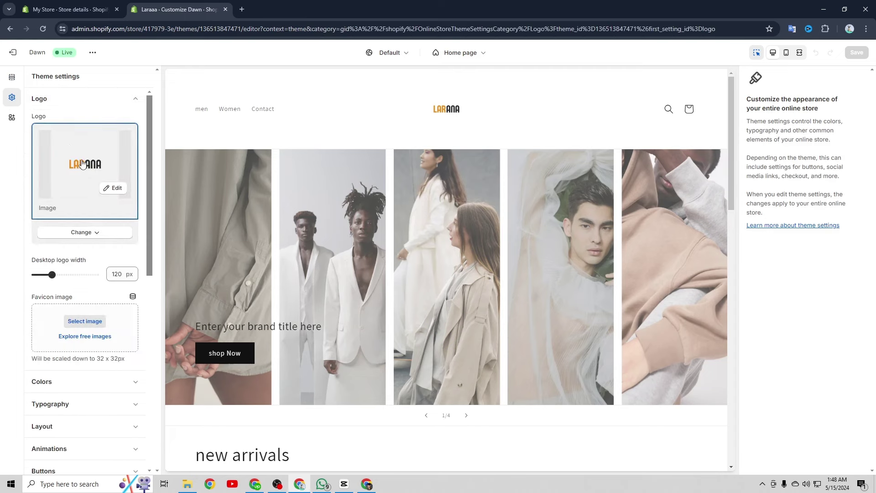
scroll(83, 173, "down", 3)
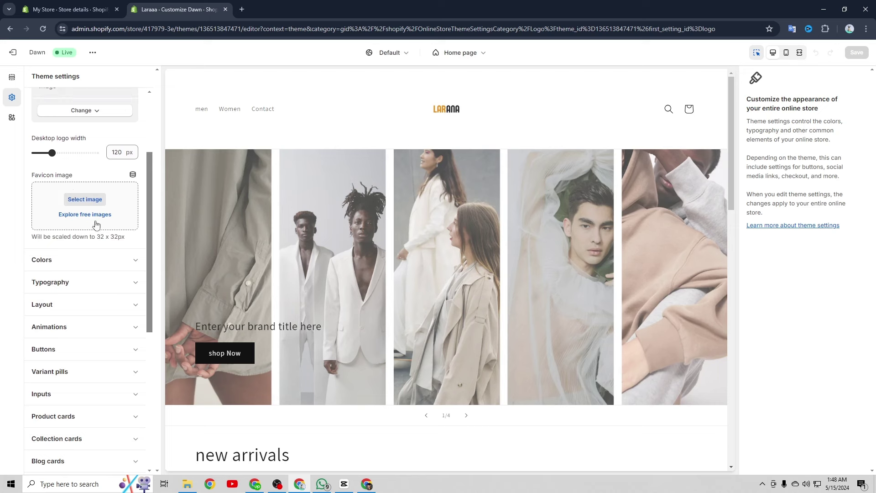
left_click(93, 53)
Open the live storefront in a new browser tab alongside the theme editor
right_click(44, 141)
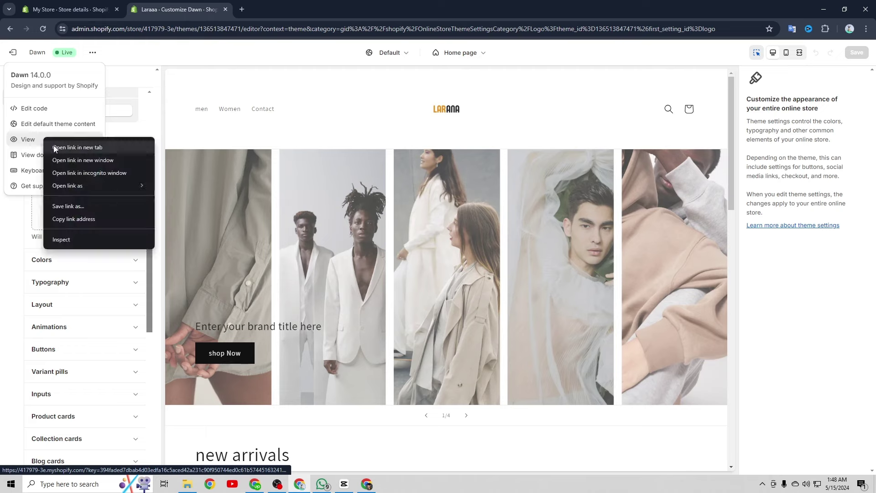
left_click(53, 146)
left_click(262, 8)
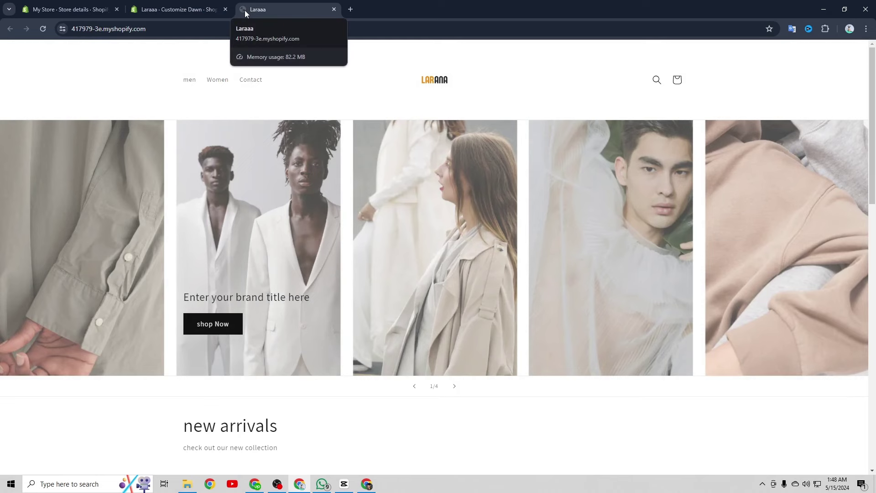
key("ctrl+shift+Tab")
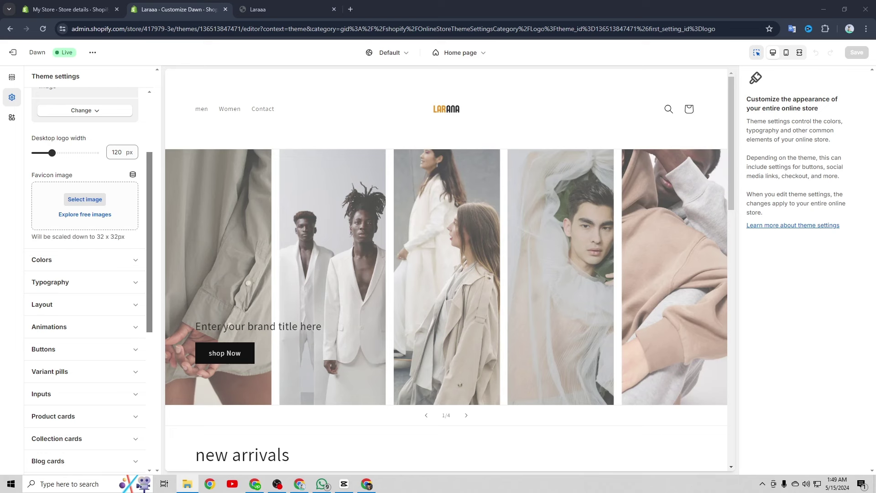
Upload the orange L PNG as the favicon, save, and confirm it on the reloaded storefront tab
left_click_drag(1, 210, 85, 215)
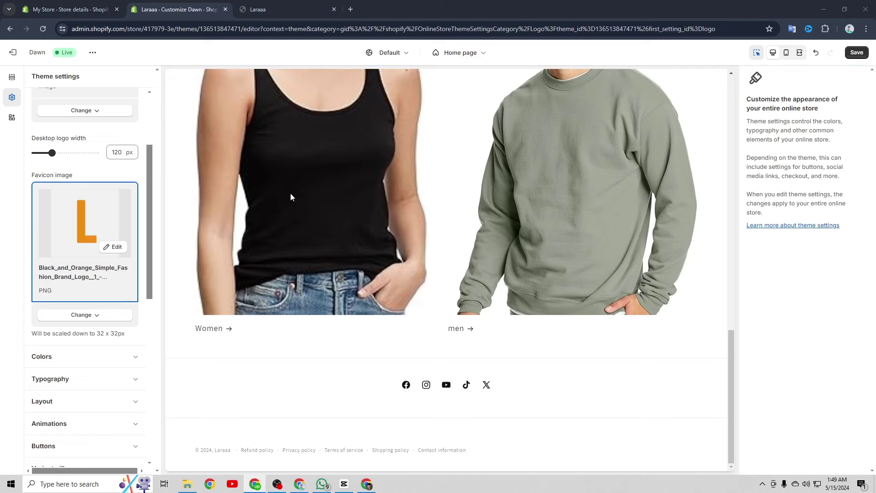
left_click(850, 53)
left_click(271, 10)
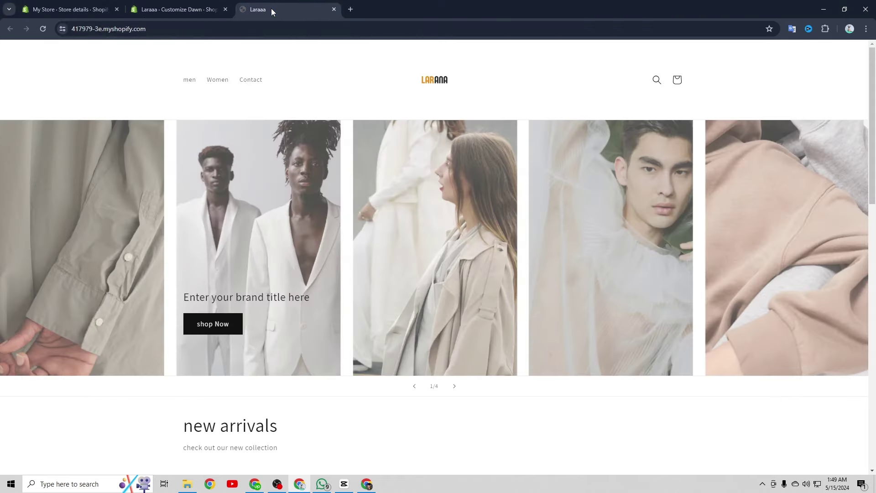
left_click(43, 30)
left_click(161, 9)
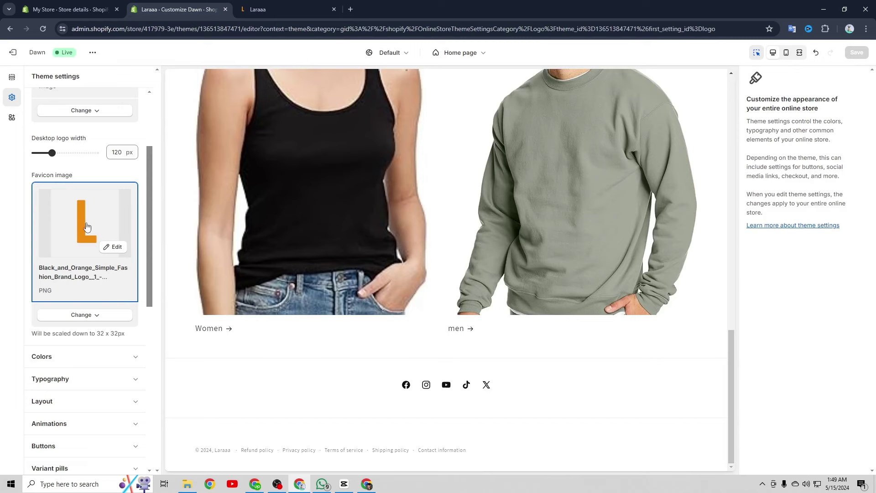
scroll(84, 274, "down", 2)
Review the theme's colour scheme settings
left_click(69, 295)
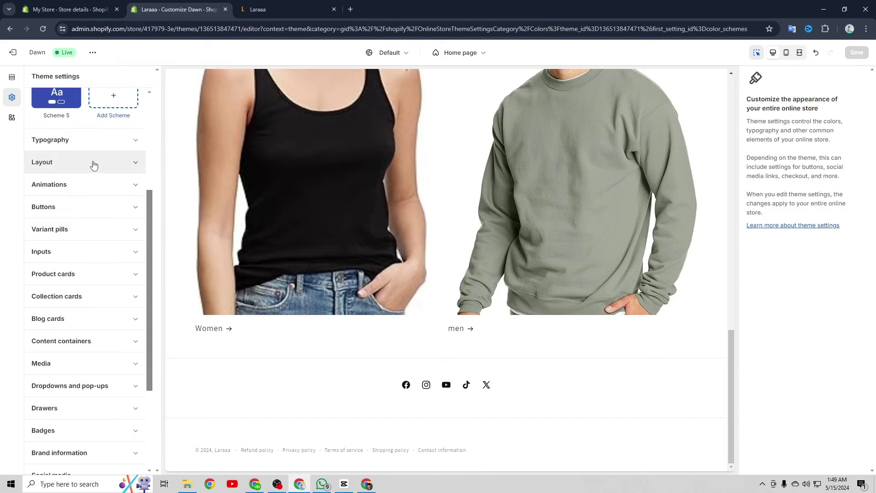
scroll(94, 164, "up", 4)
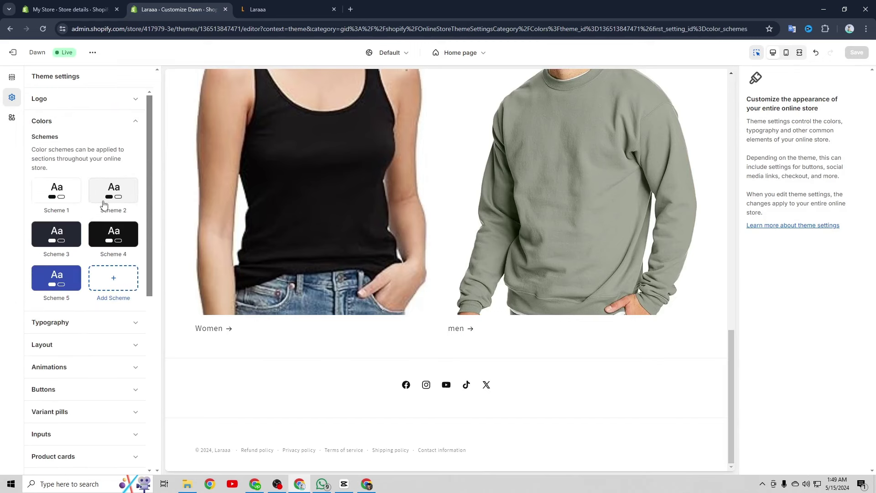
scroll(104, 204, "down", 1)
scroll(91, 198, "up", 1)
scroll(107, 192, "down", 1)
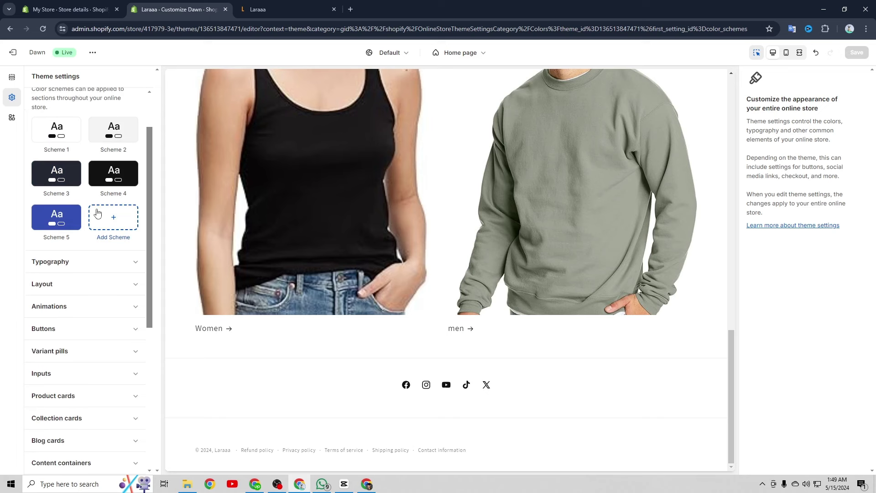
scroll(55, 180, "up", 1)
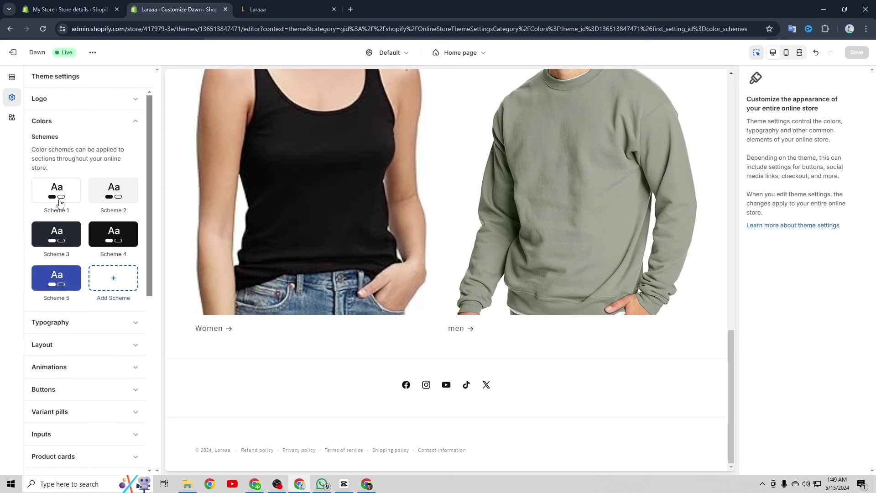
scroll(101, 222, "down", 2)
Review the typography settings, then return to the Home page sections list
left_click(86, 199)
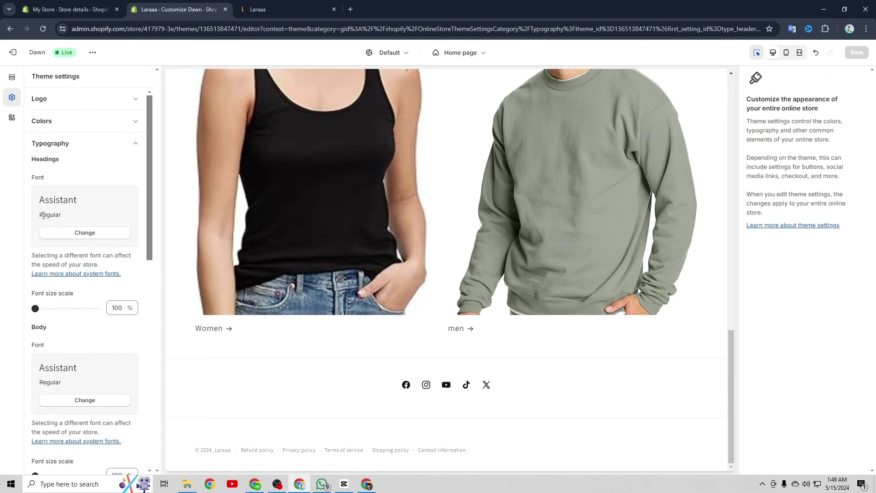
scroll(80, 219, "down", 10)
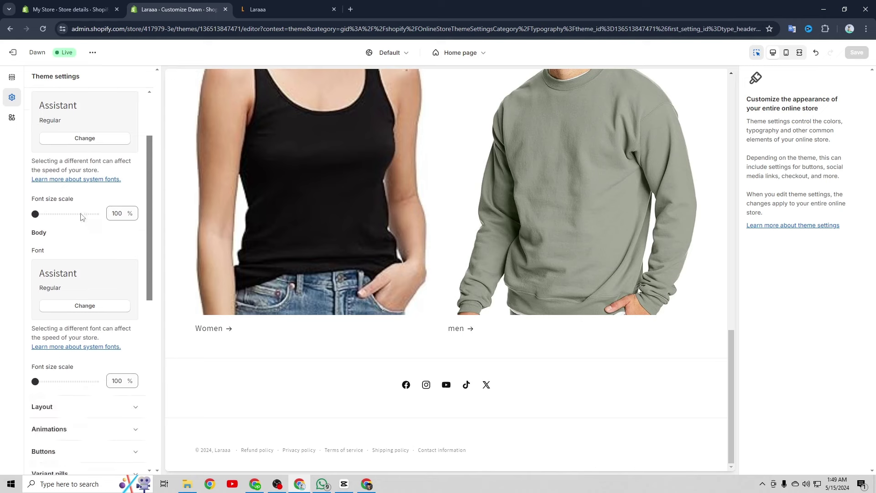
scroll(85, 219, "down", 2)
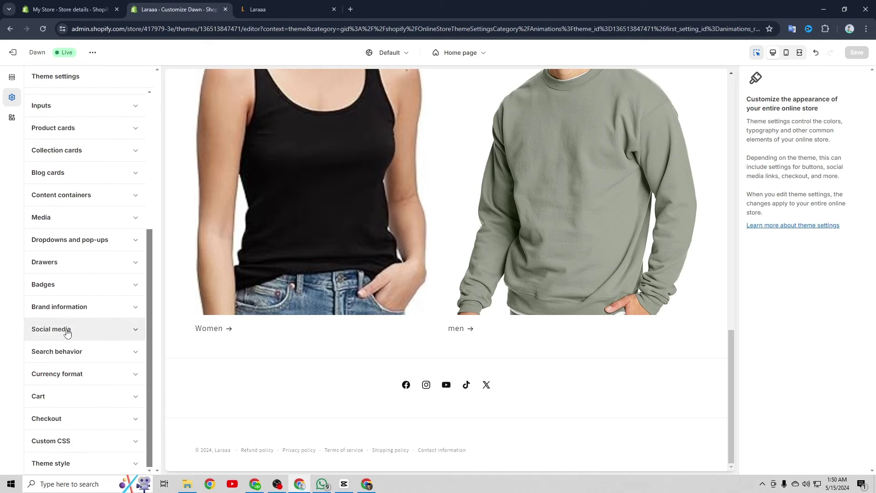
scroll(70, 325, "up", 3)
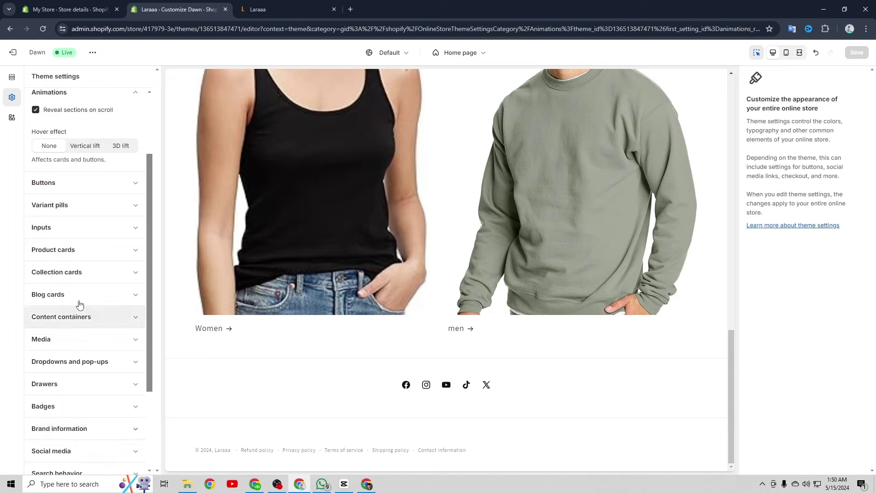
scroll(41, 119, "up", 2)
left_click(12, 77)
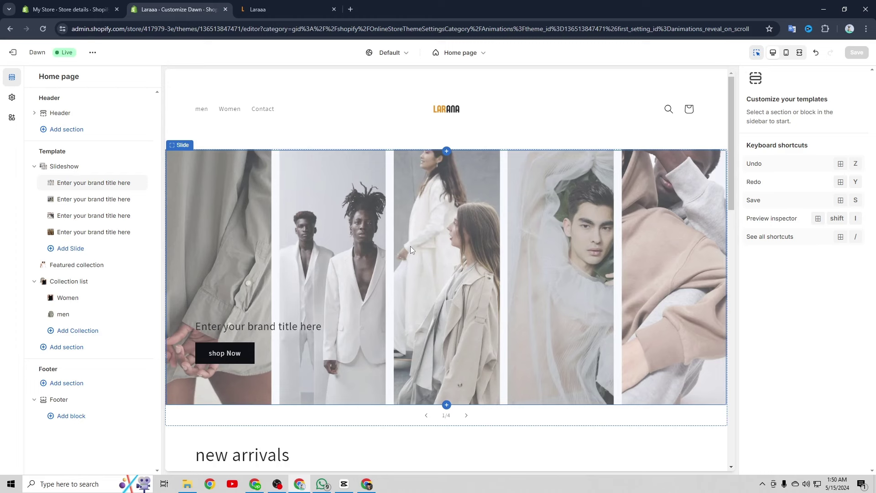
Load the Default product template (Champion Men's Hoodie) and select its Related products section
left_click(439, 56)
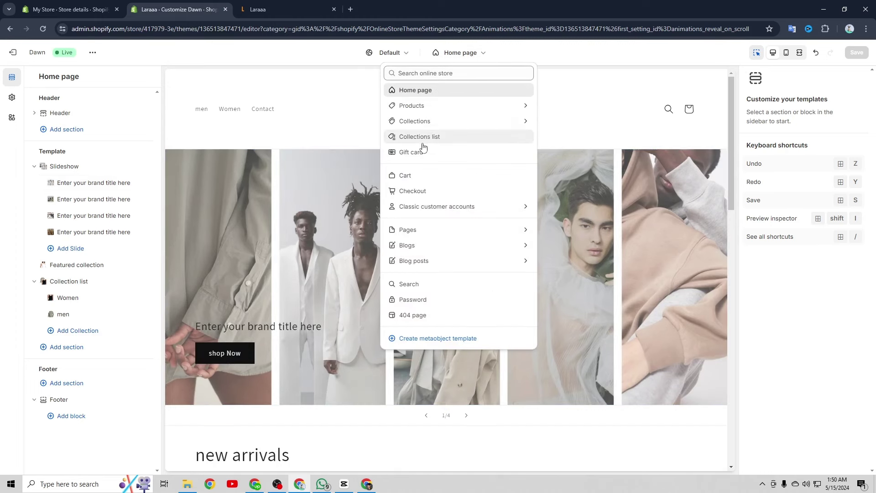
left_click(434, 105)
left_click(469, 122)
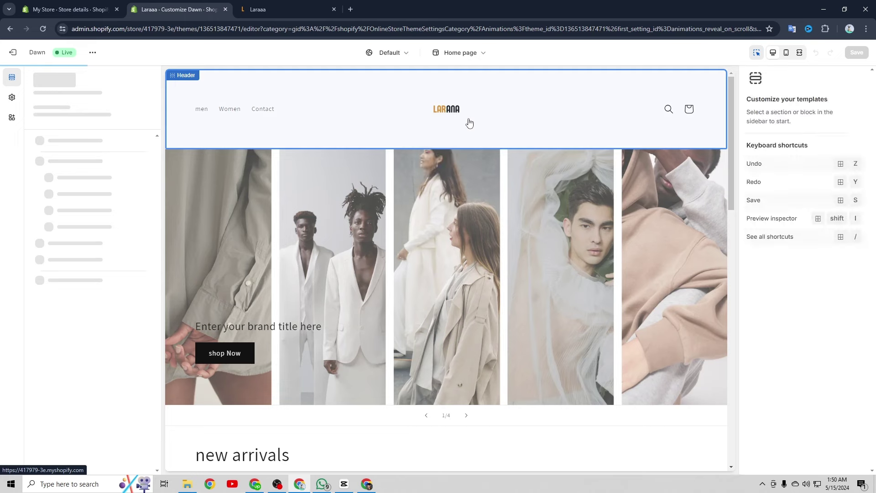
scroll(391, 195, "down", 2)
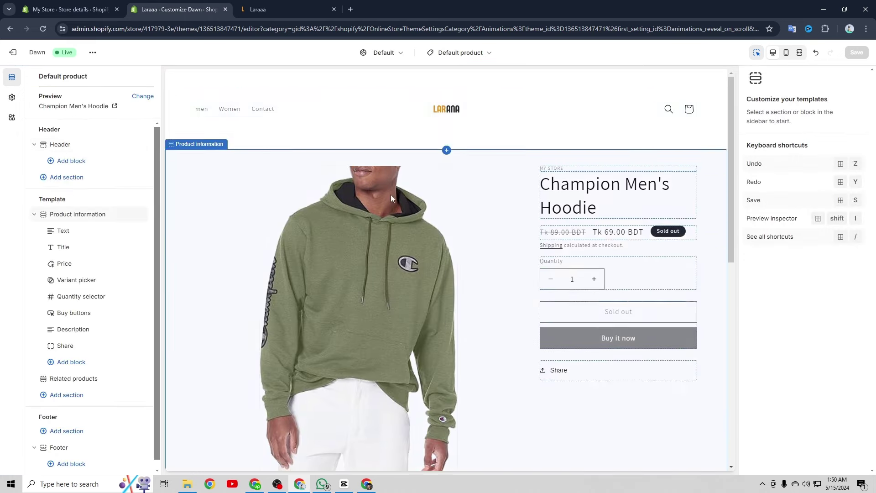
scroll(403, 188, "down", 8)
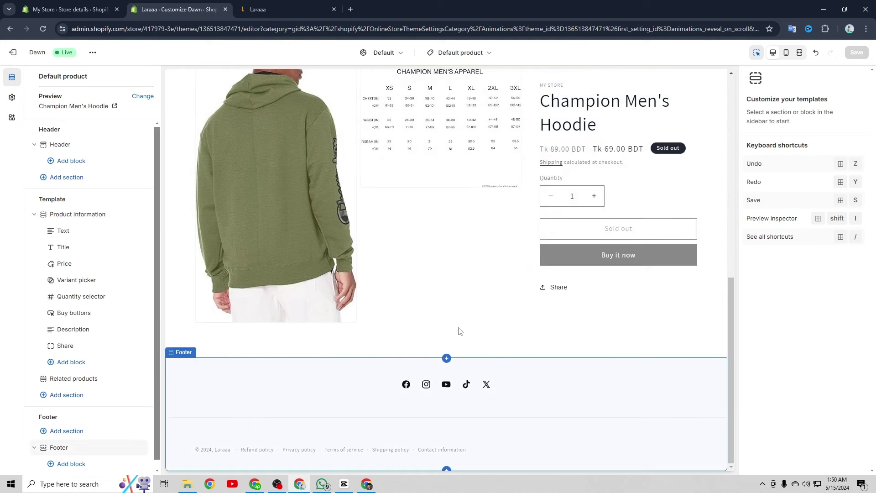
left_click(449, 350)
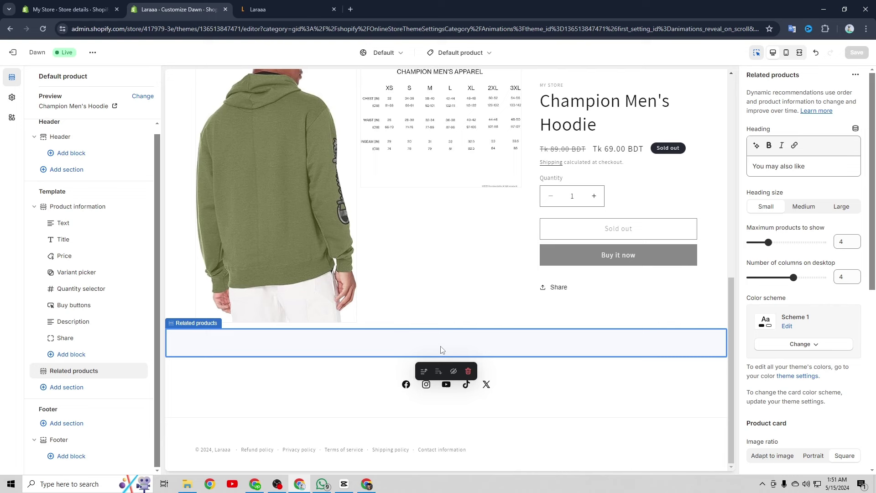
Browse the Add section choices and close them without adding a section
left_click(78, 388)
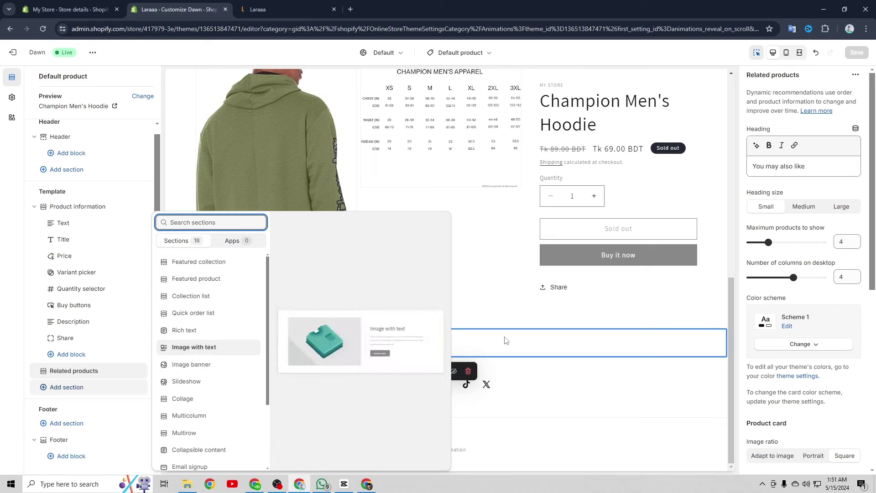
left_click(537, 334)
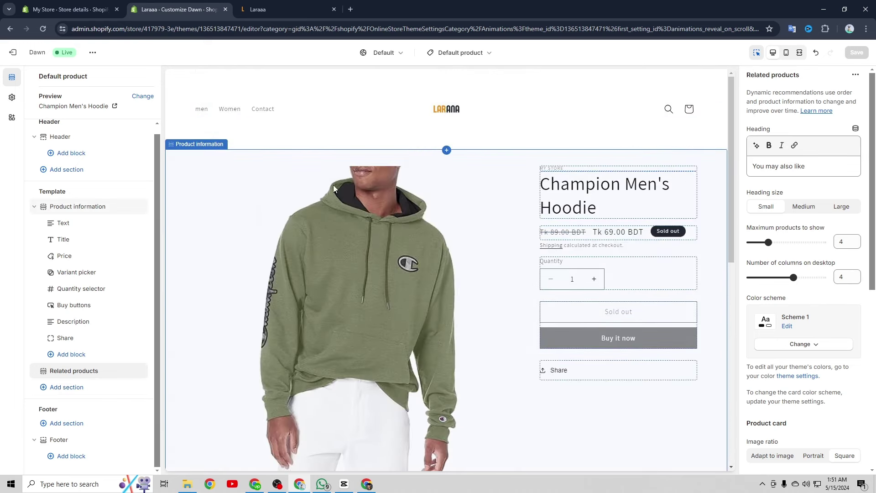
left_click(446, 150)
Switch the preview to the mobile layout and scroll through the Champion Men's Hoodie page
left_click(786, 52)
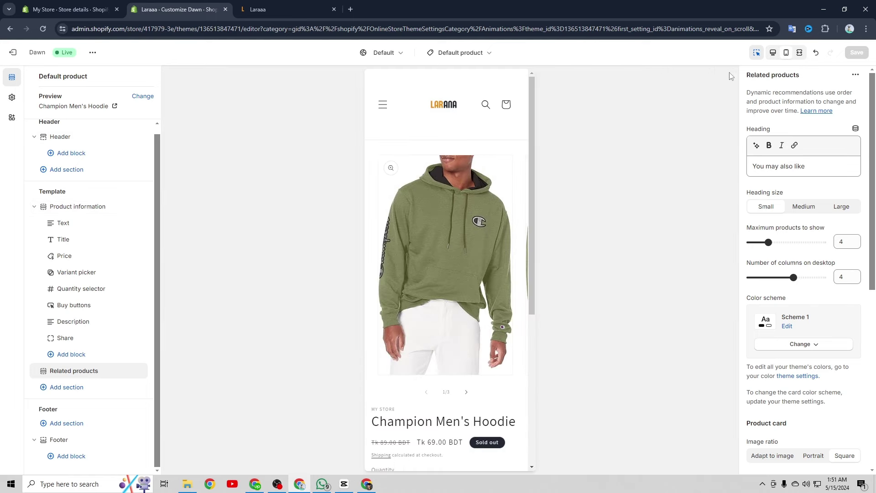
scroll(463, 164, "down", 4)
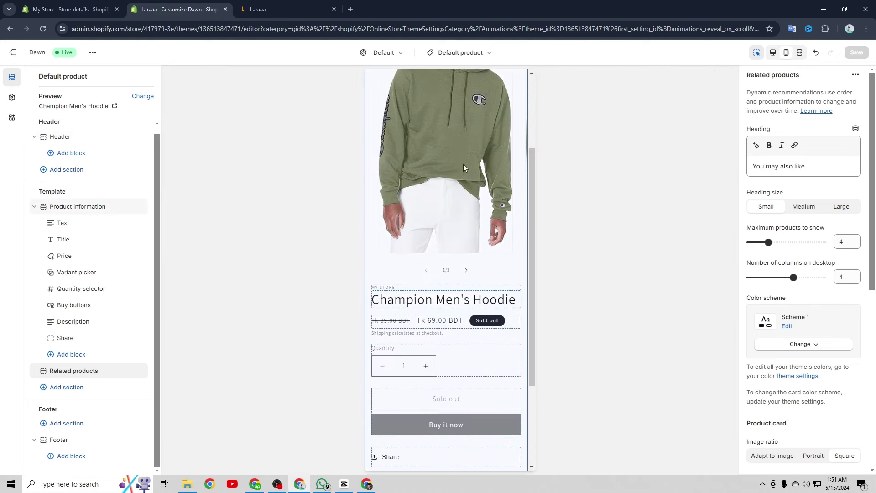
scroll(464, 168, "down", 1)
scroll(464, 168, "up", 6)
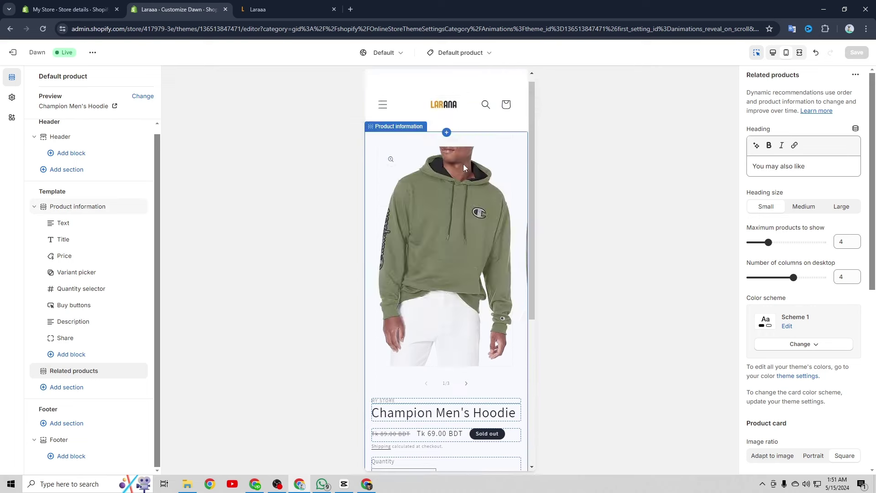
Switch to the Home page template, scroll its mobile preview, then go to Store details settings
left_click(462, 53)
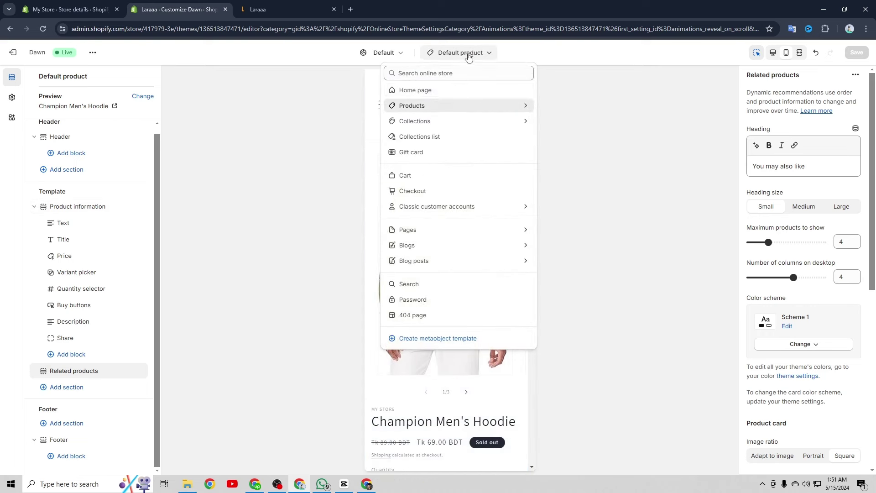
left_click(446, 91)
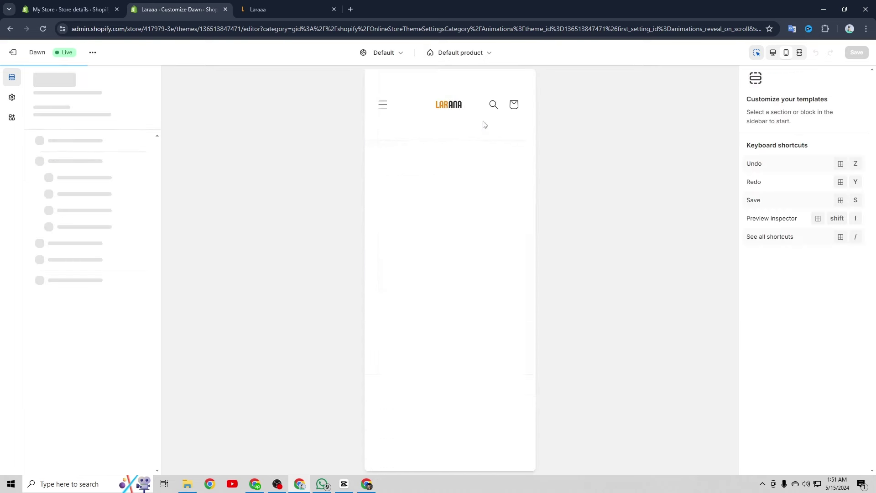
scroll(449, 209, "down", 8)
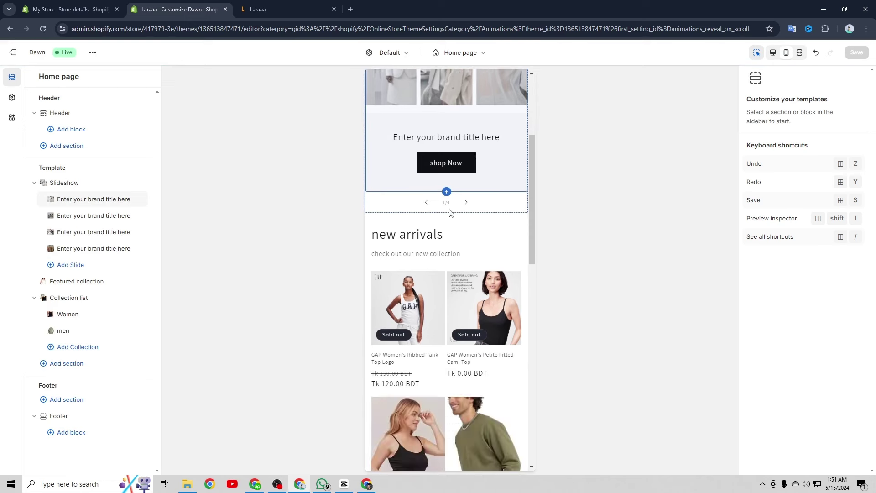
scroll(450, 212, "down", 5)
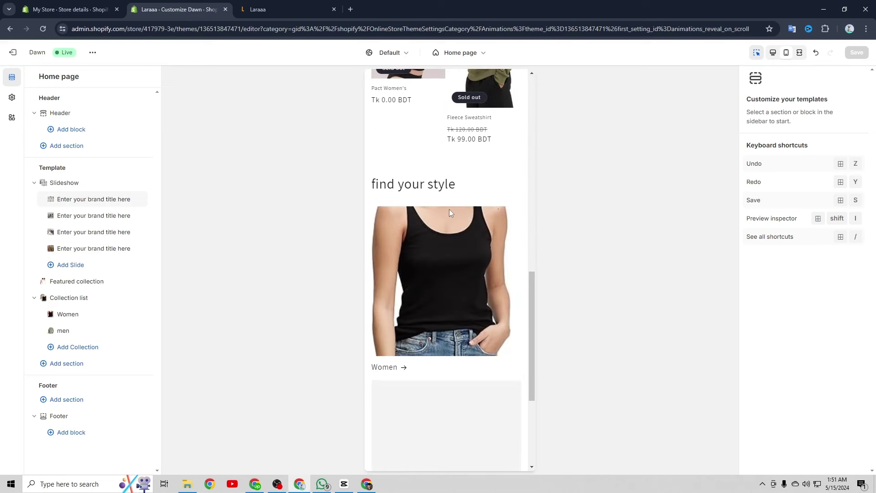
scroll(449, 213, "down", 4)
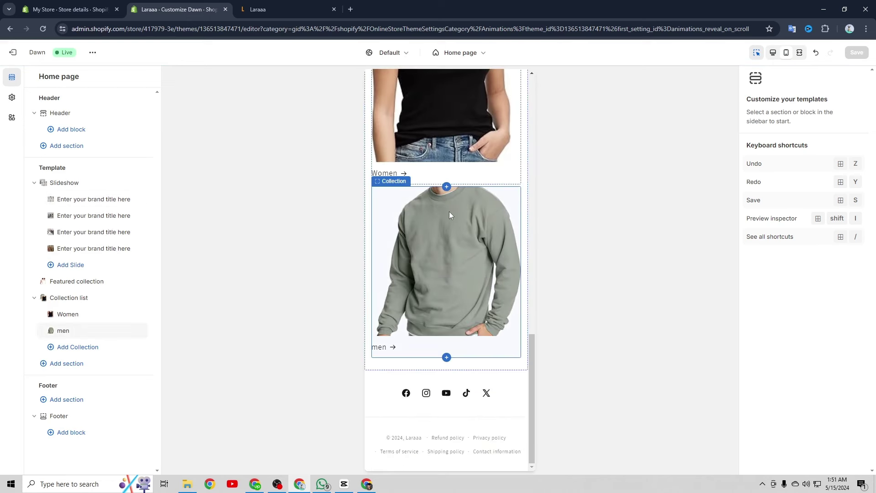
scroll(450, 212, "up", 12)
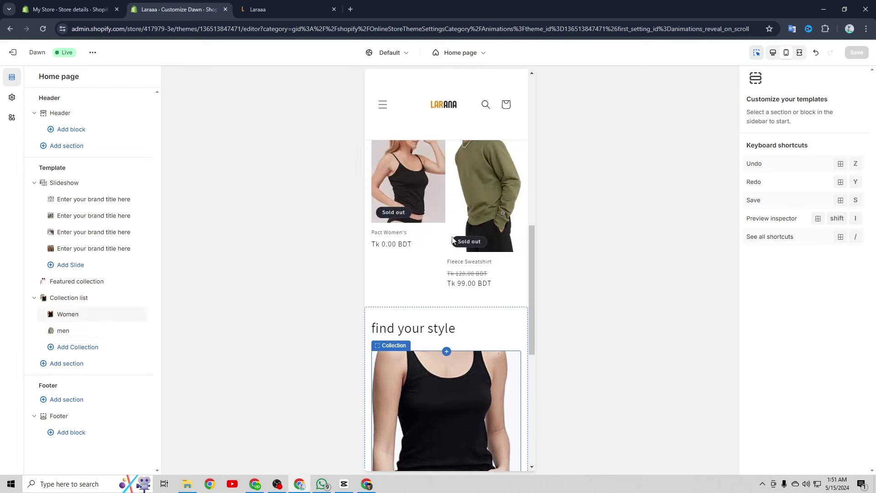
scroll(454, 240, "up", 5)
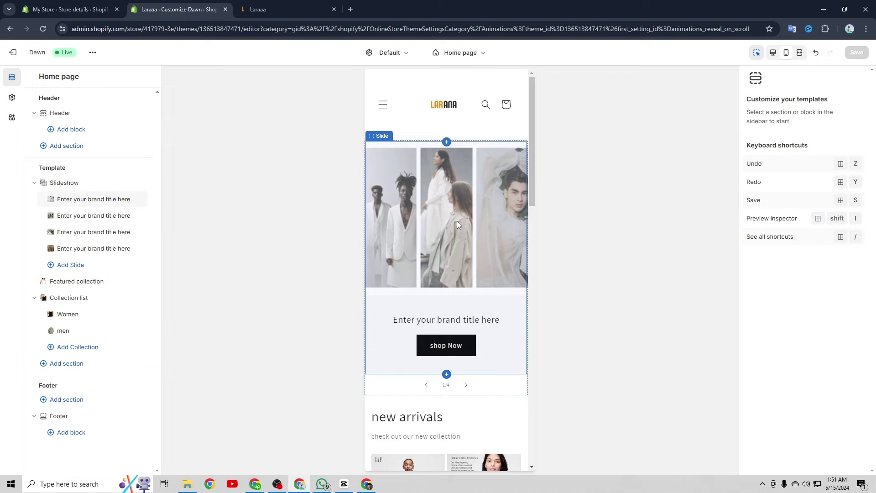
left_click(74, 9)
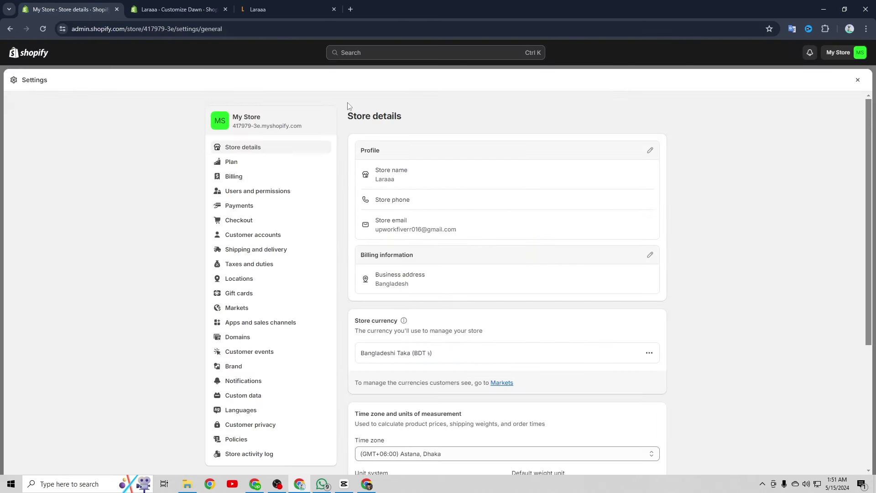
Reopen Settings, scroll through Store details, then move on to the Payments page
left_click(858, 80)
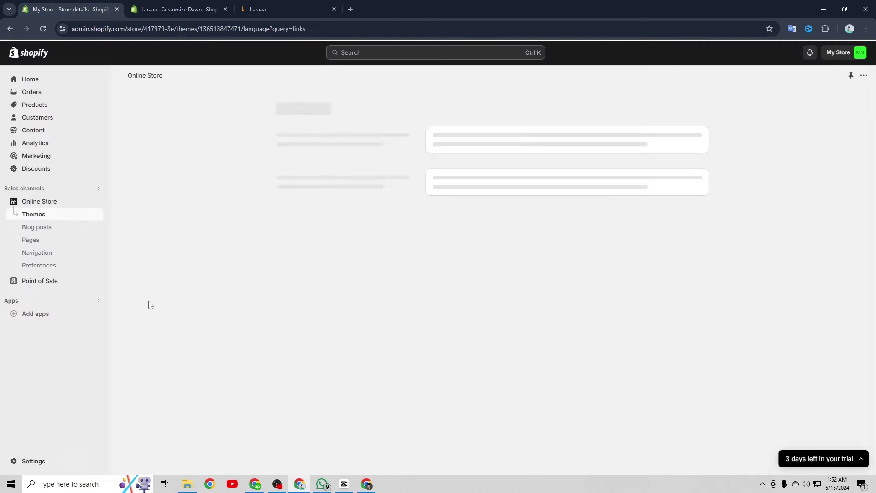
left_click(38, 462)
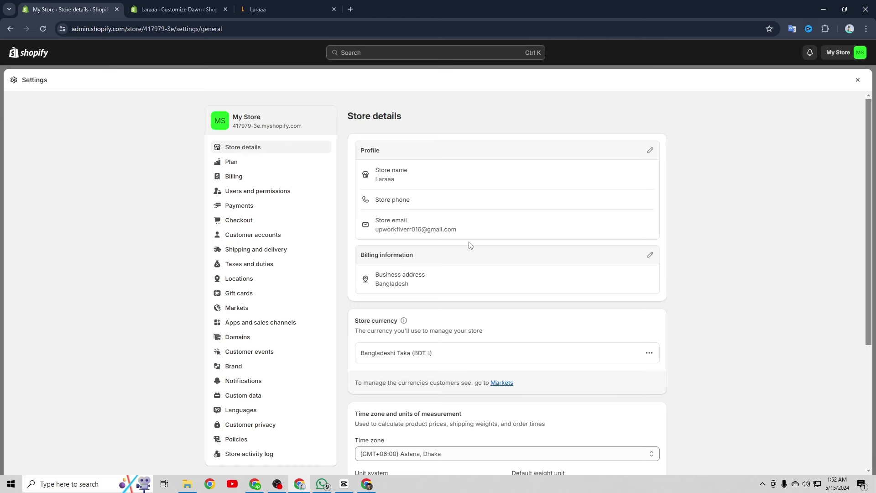
scroll(396, 266, "down", 2)
scroll(422, 223, "down", 4)
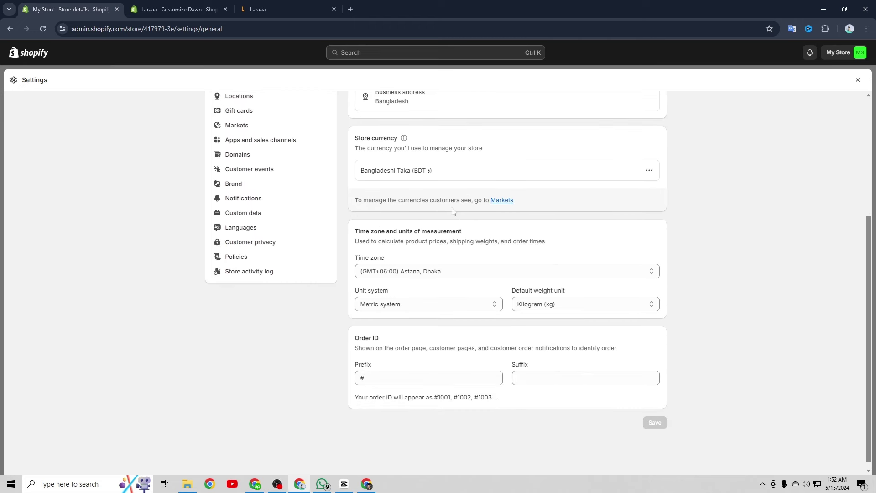
scroll(452, 210, "up", 2)
scroll(441, 233, "down", 2)
scroll(320, 206, "up", 6)
left_click(248, 210)
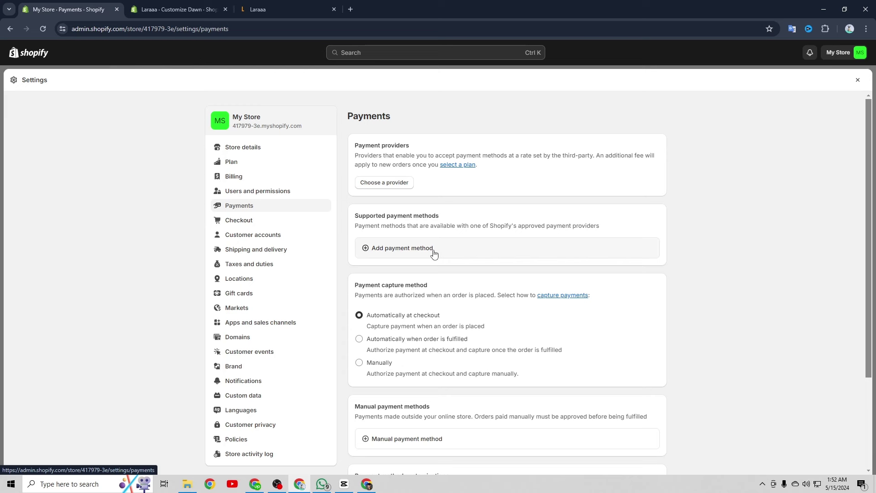
Scroll through the Payments settings, then move on to Shipping and delivery
scroll(431, 254, "down", 2)
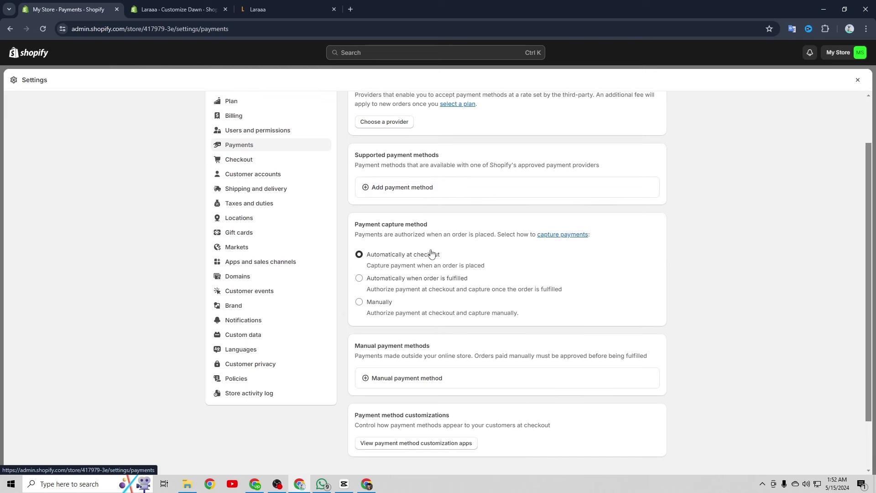
scroll(432, 254, "up", 1)
scroll(432, 254, "down", 2)
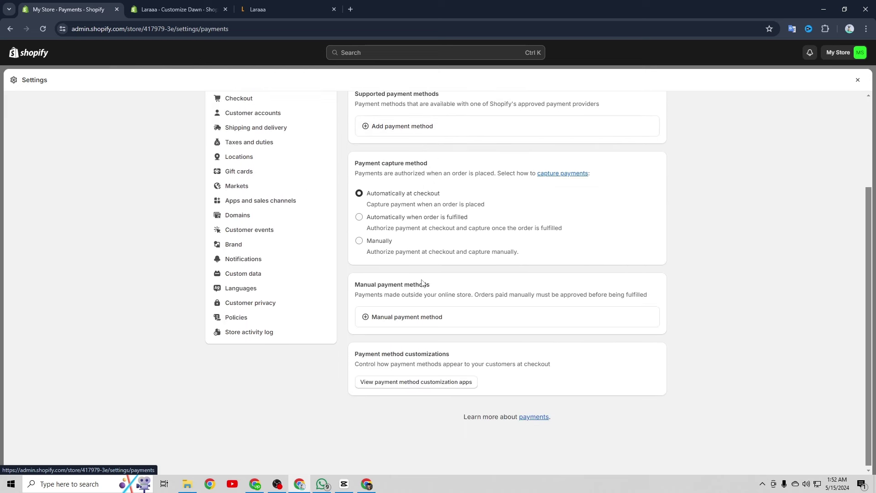
scroll(422, 282, "up", 3)
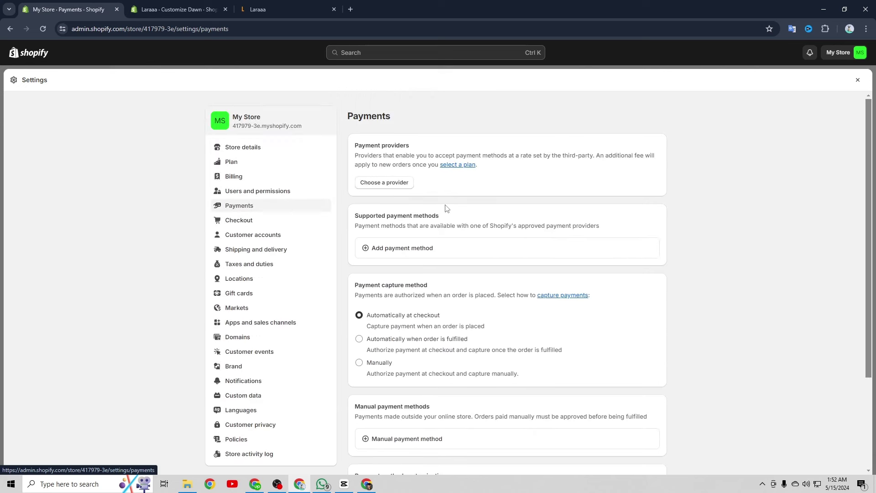
scroll(286, 215, "down", 2)
scroll(280, 215, "up", 1)
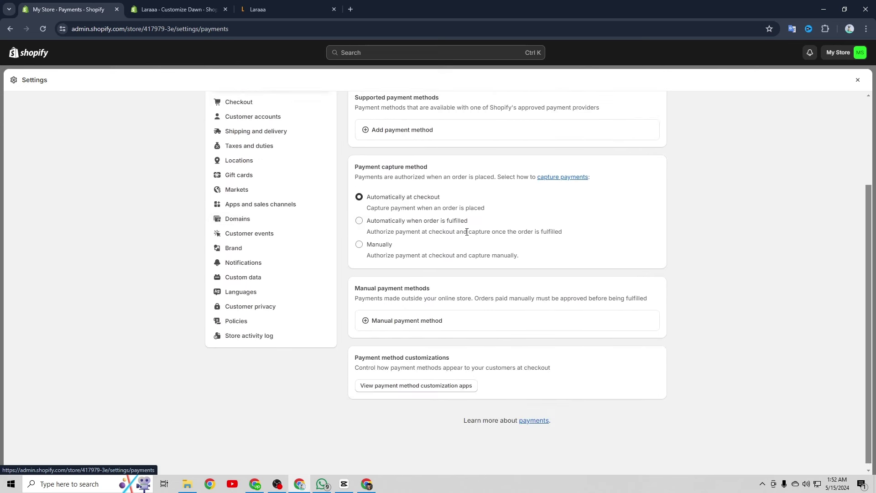
left_click(277, 194)
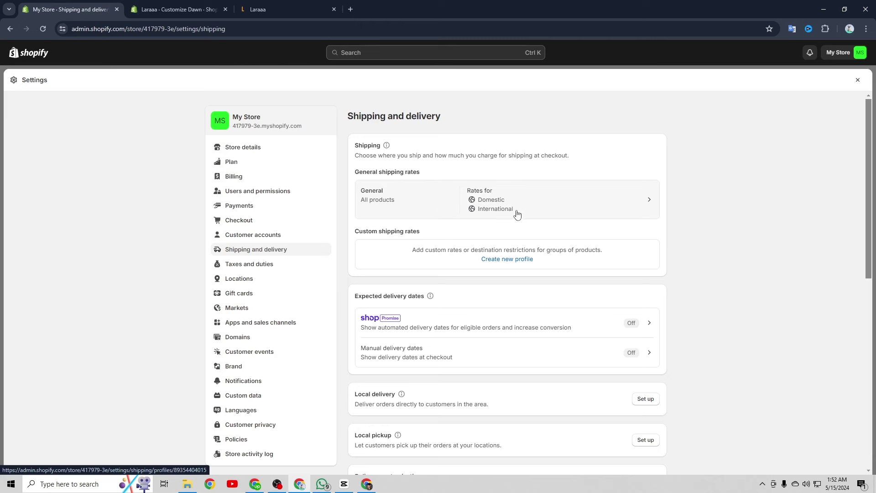
Scroll through the Domestic and International shipping rates, then move on to Taxes and duties
scroll(494, 222, "down", 3)
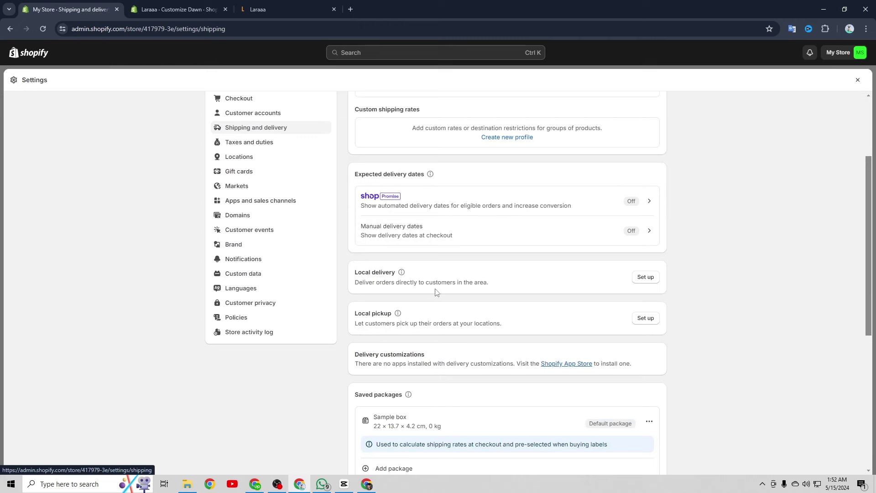
scroll(449, 274, "up", 3)
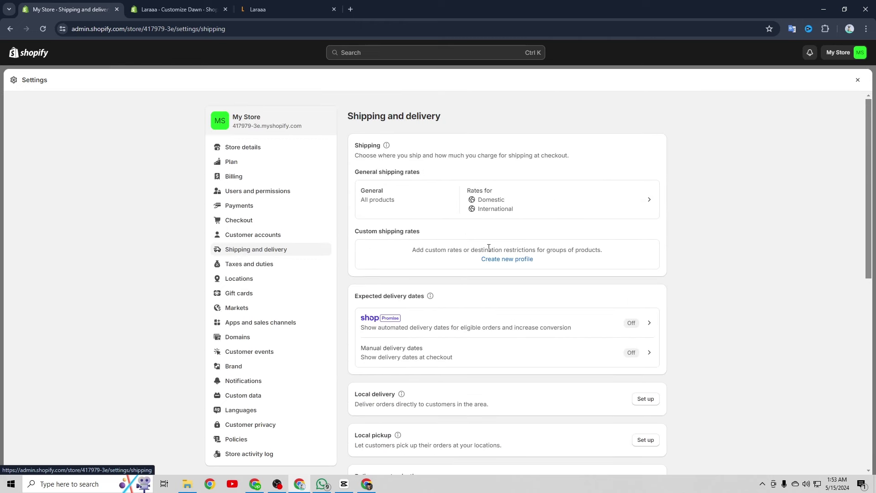
scroll(505, 210, "down", 2)
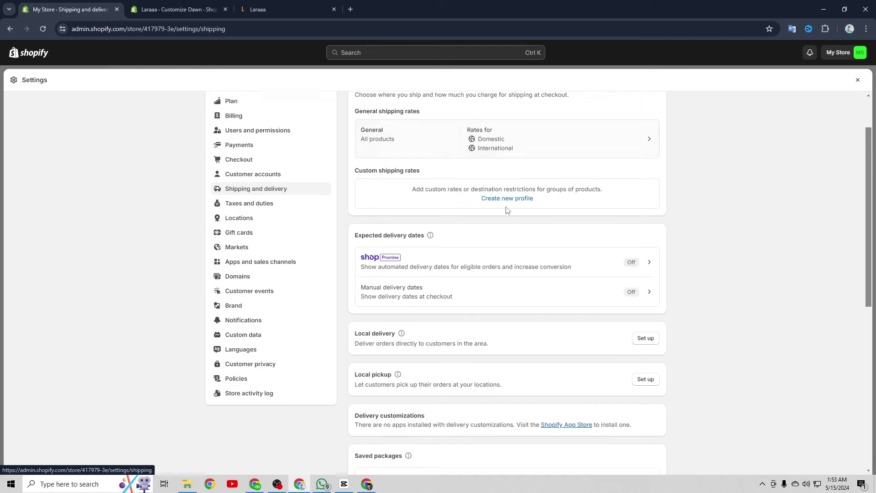
scroll(507, 204, "up", 1)
scroll(511, 207, "up", 1)
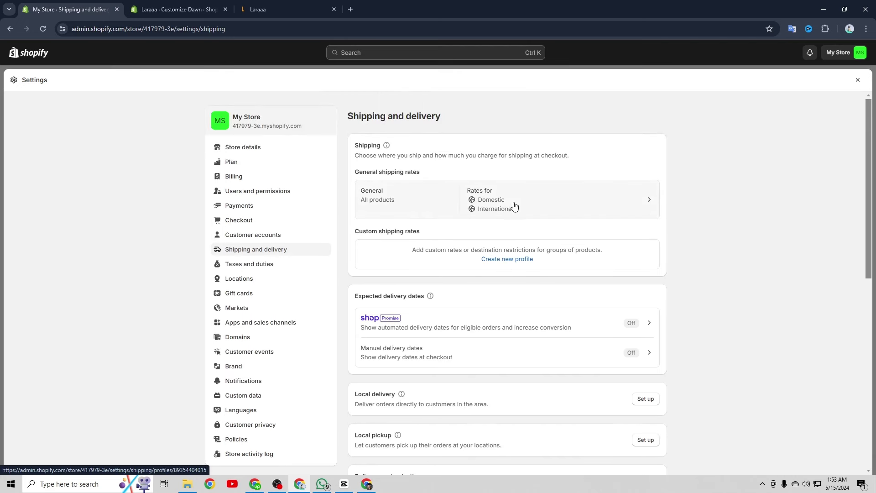
scroll(507, 208, "down", 2)
left_click(270, 202)
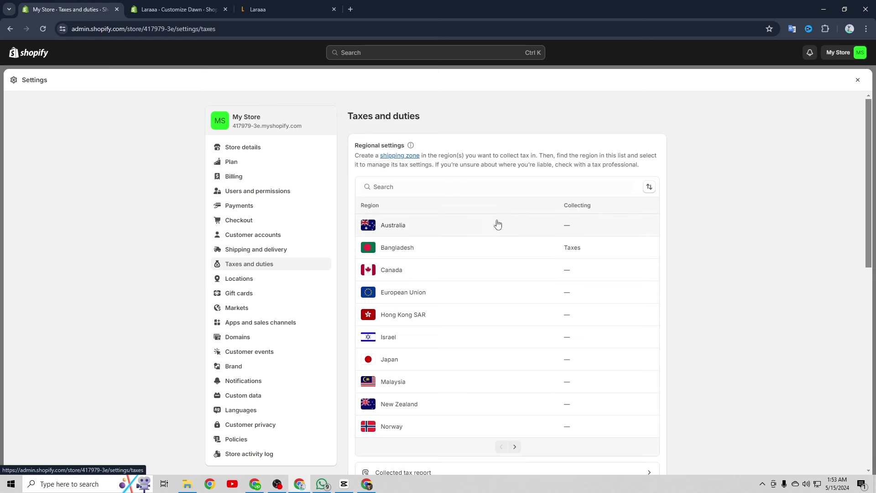
Open the Domains settings to view the store's primary myshopify.com address
scroll(497, 224, "down", 2)
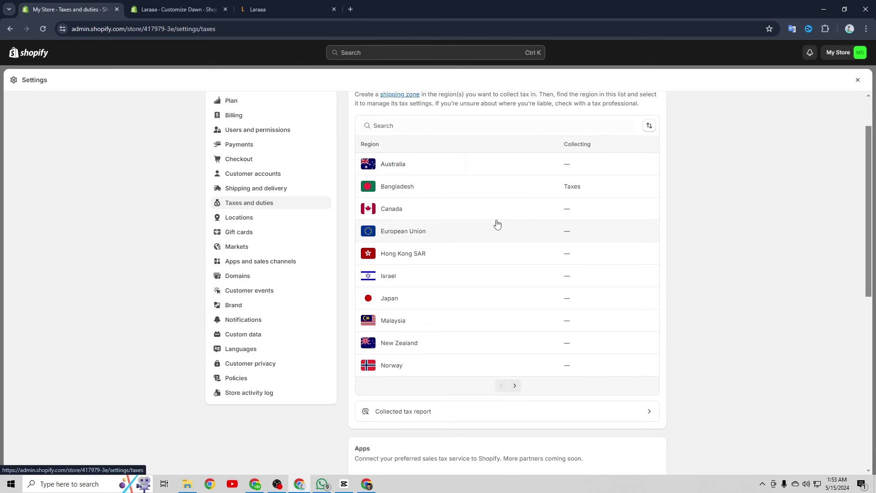
left_click(245, 277)
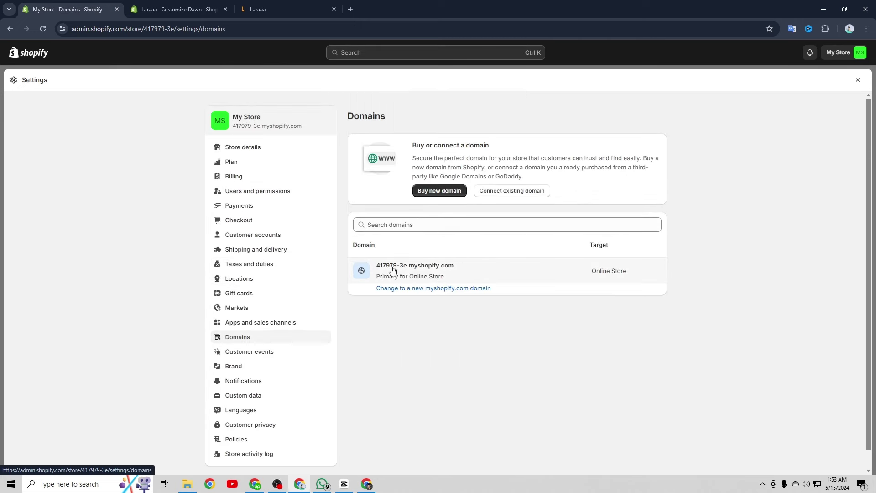
left_click_drag(455, 267, 375, 267)
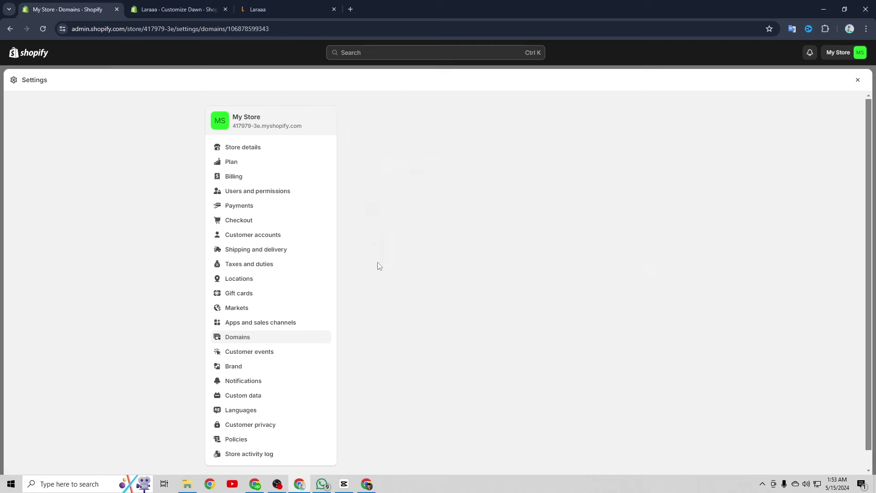
left_click(286, 6)
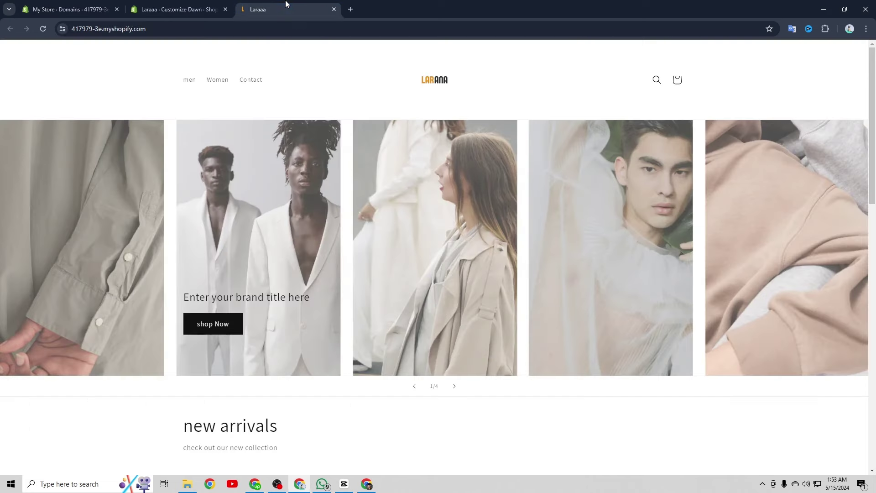
left_click(98, 29)
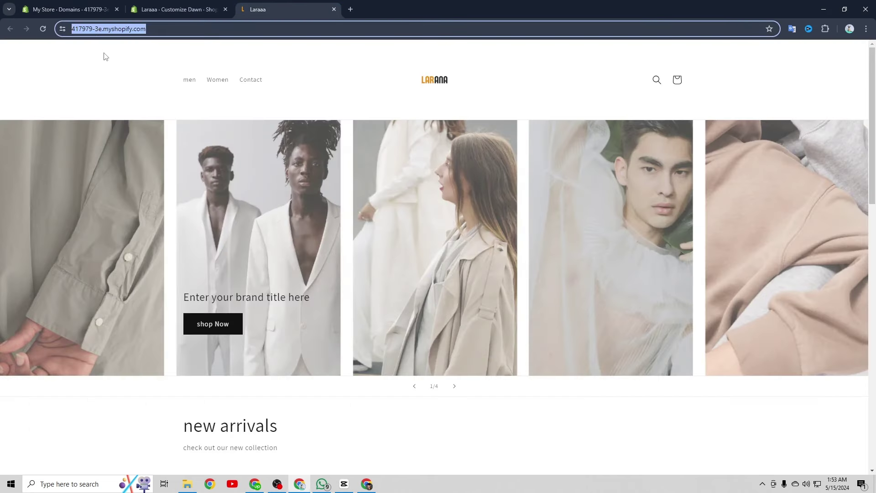
left_click(105, 55)
left_click(93, 8)
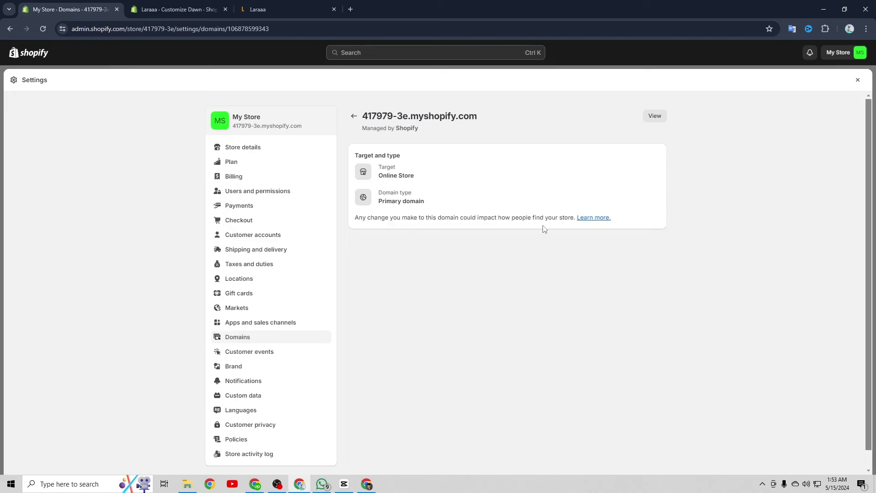
left_click(298, 338)
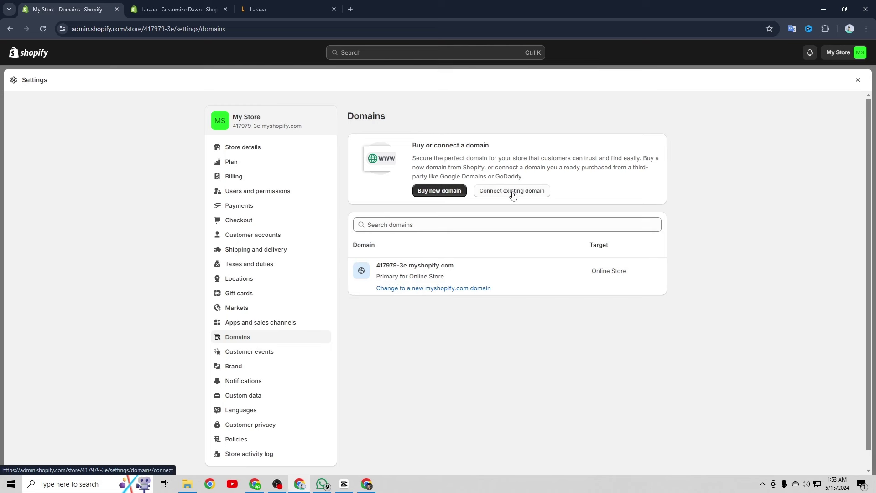
Search laraaa.com under Buy new domain to review its availability and prices, then open Languages settings
left_click(439, 191)
left_click(392, 173)
type("laraaa")
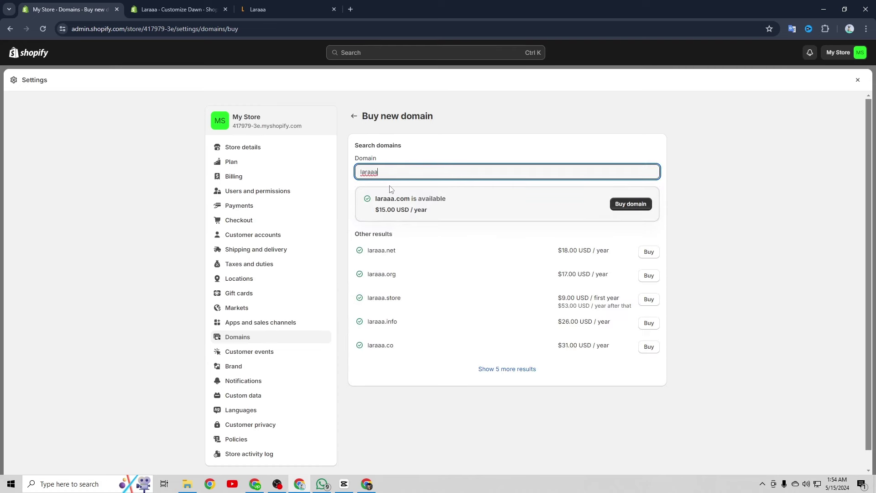
type(".com")
scroll(408, 231, "down", 1)
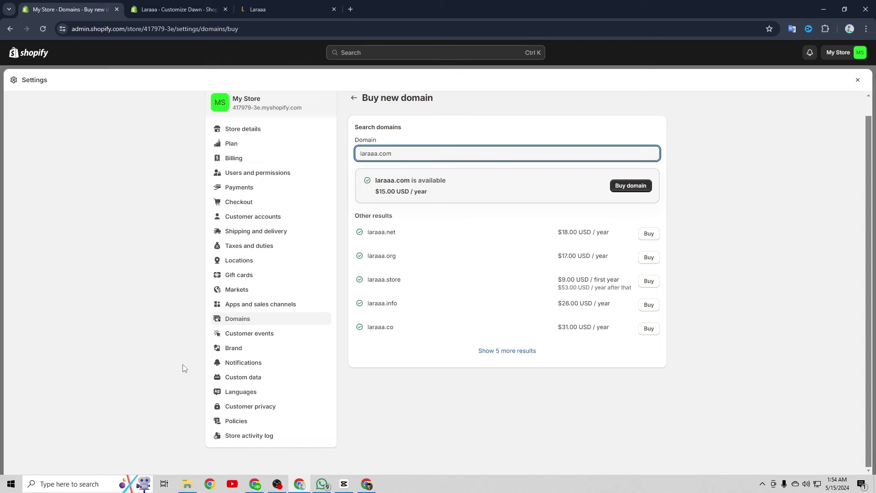
left_click(266, 393)
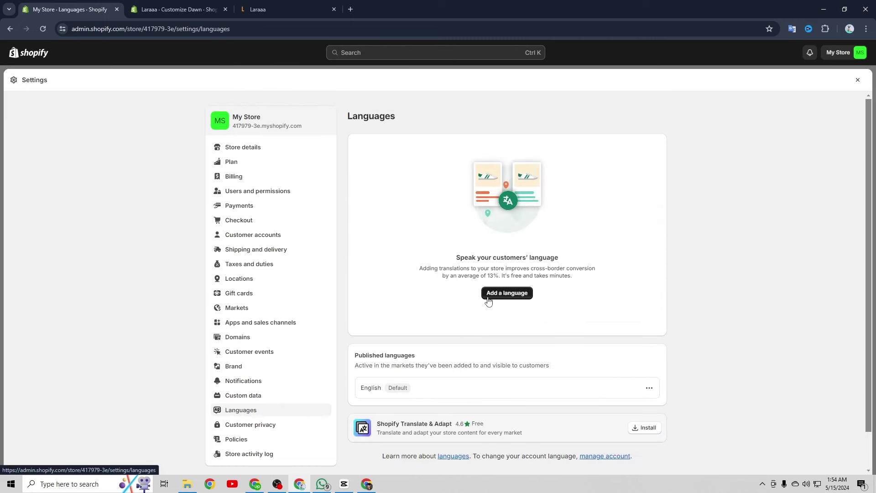
Browse the Add a language list, dismiss it without adding any language, and exit Settings to Themes
left_click(513, 295)
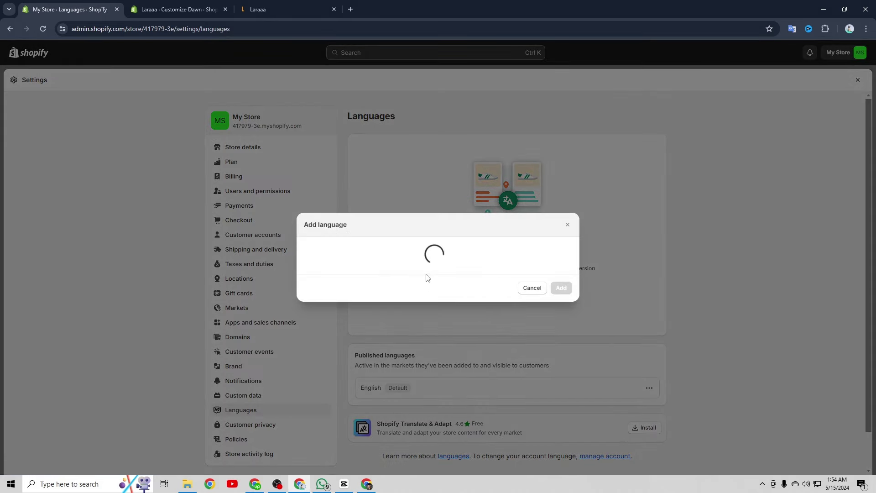
left_click(353, 236)
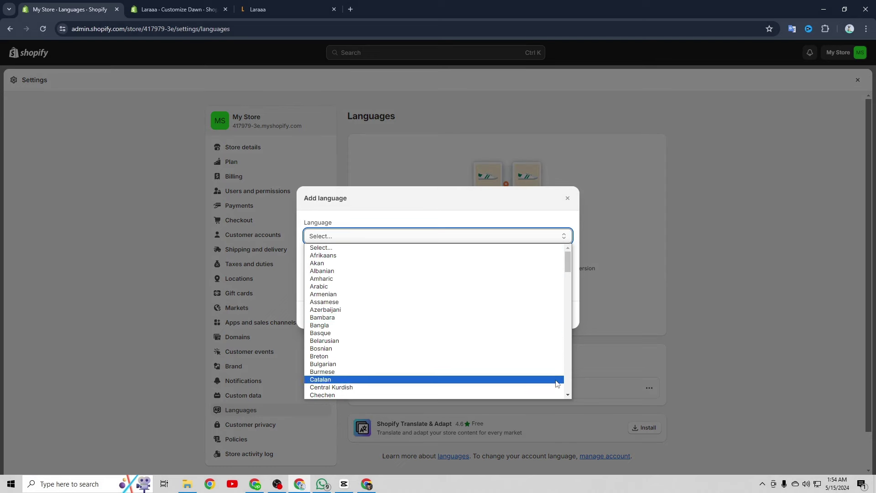
left_click(568, 198)
left_click(568, 198)
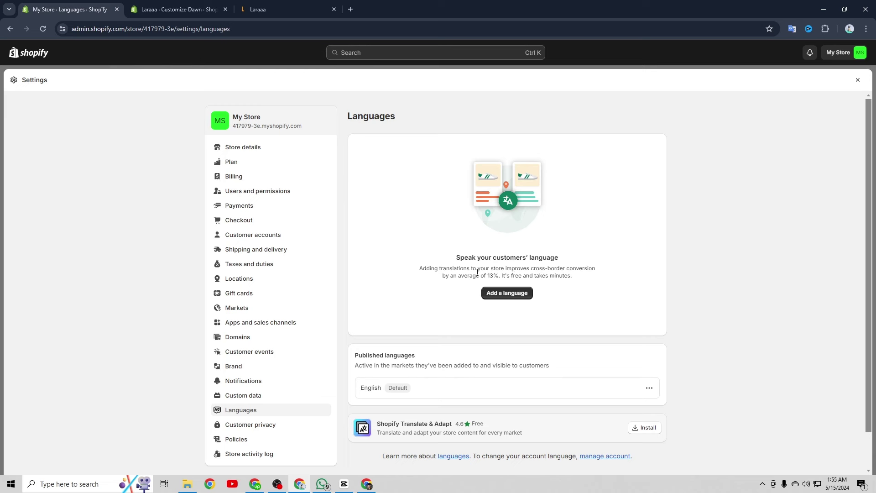
scroll(267, 279, "down", 1)
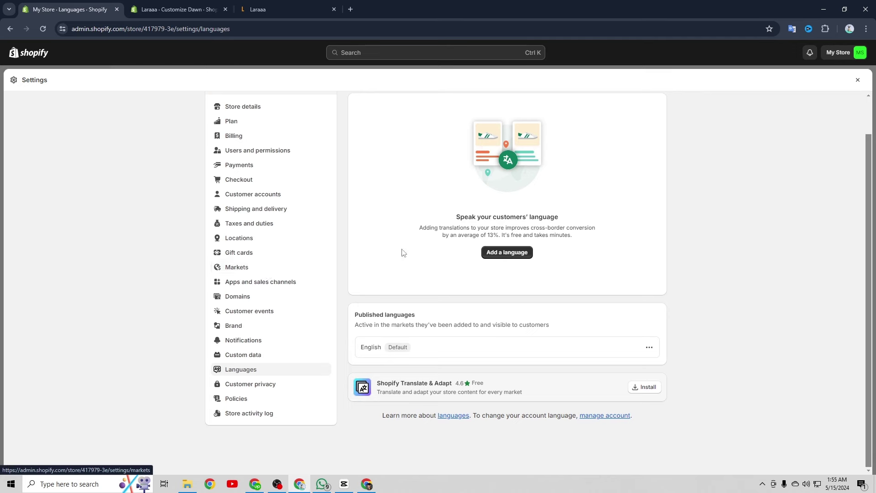
left_click(857, 81)
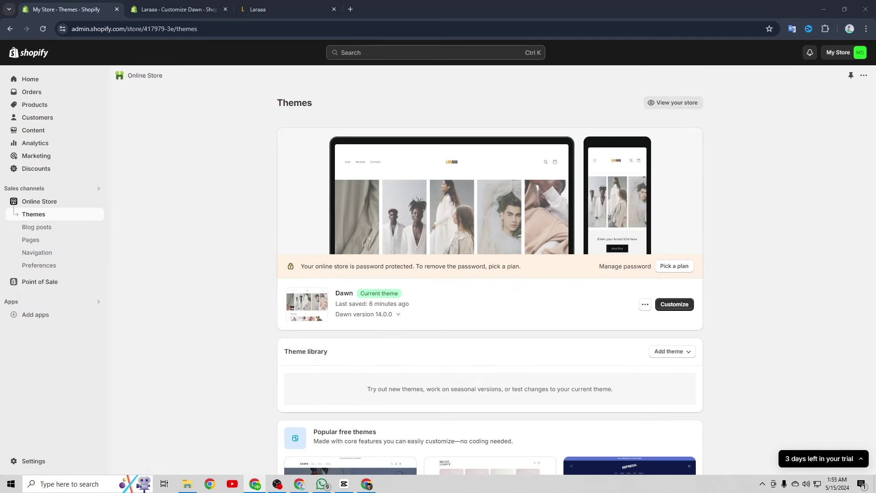
scroll(442, 241, "down", 1)
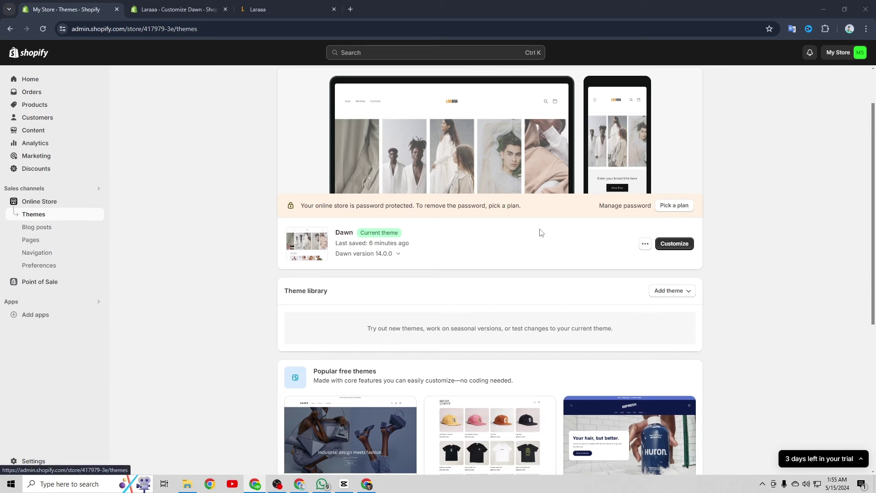
scroll(525, 247, "up", 1)
scroll(521, 258, "down", 1)
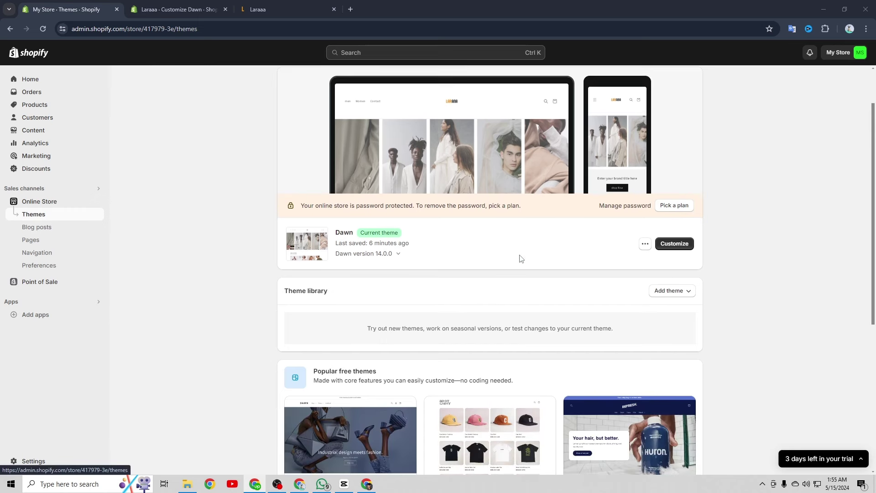